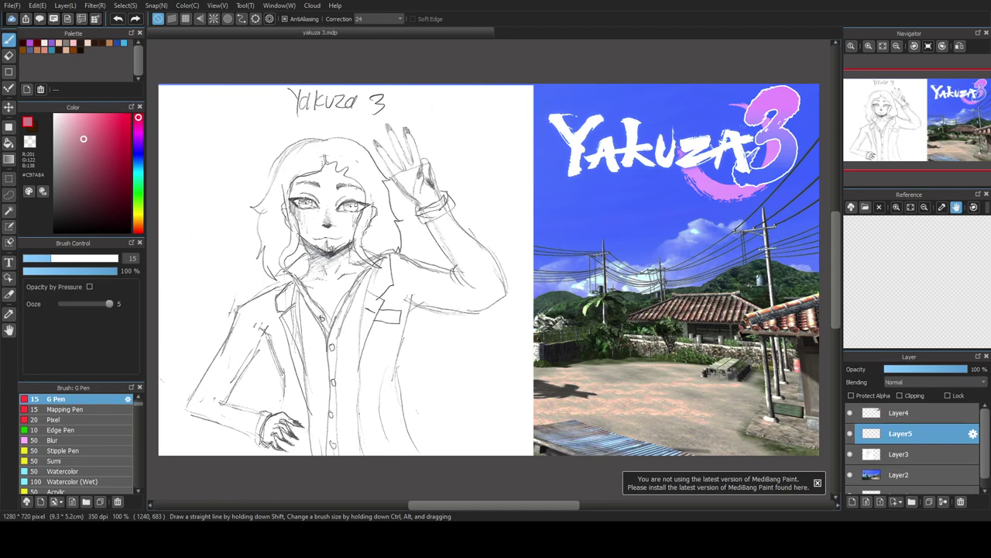
- Set the drawing colour to the dark red #5A0600 for inking the character sketch
drag(508, 505, 497, 506)
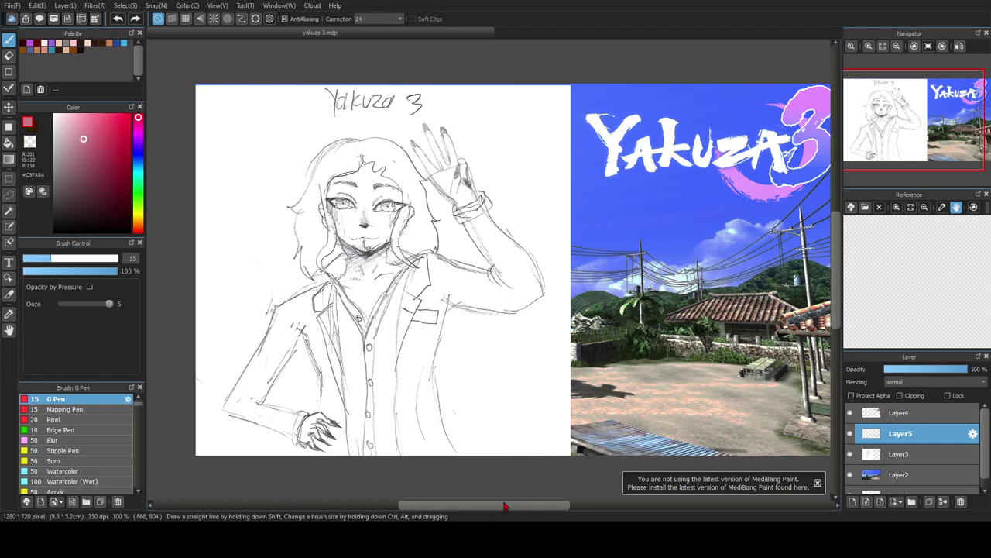
scroll(350, 190, up, 1)
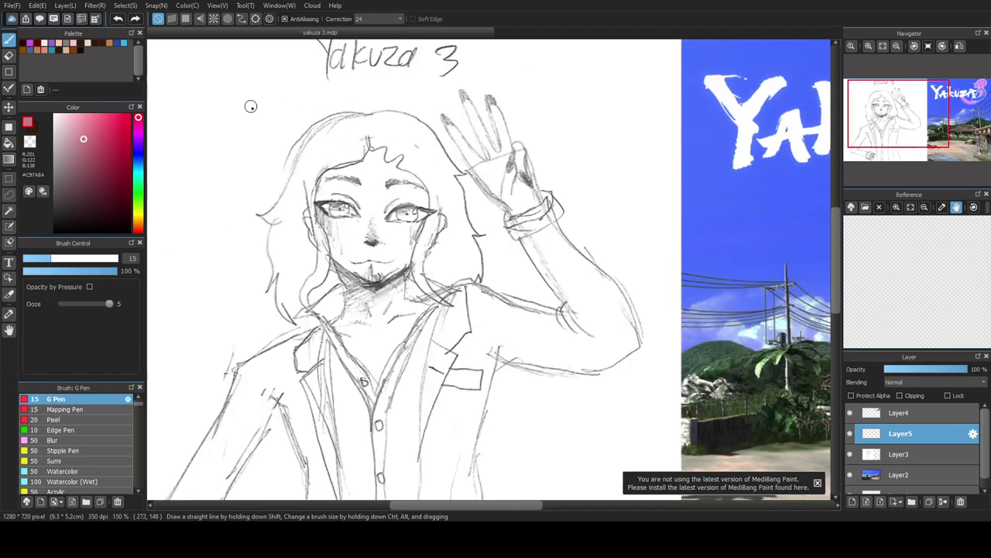
click(38, 44)
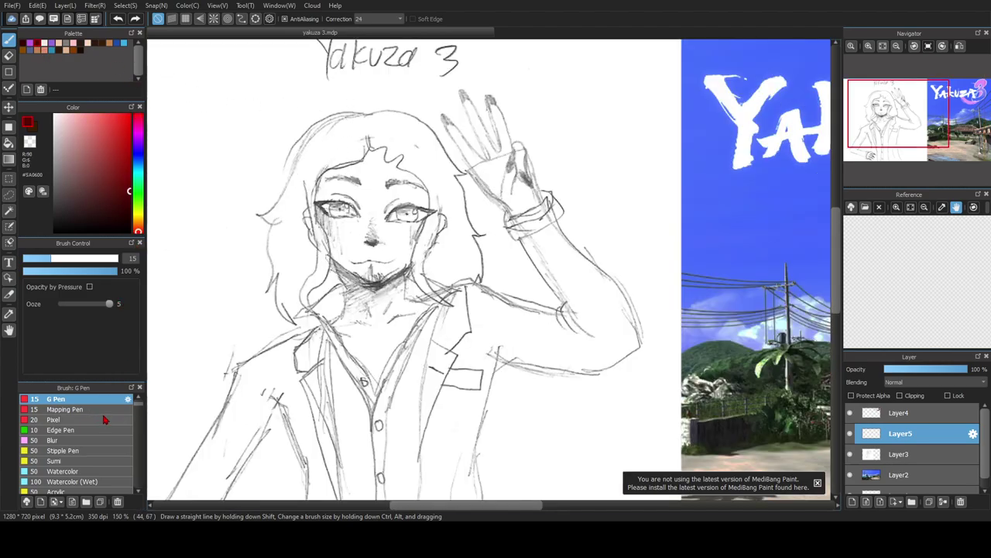
- Try to ink the front hairline and face-framing strand with Drawing Pen 2 at size 15
click(139, 403)
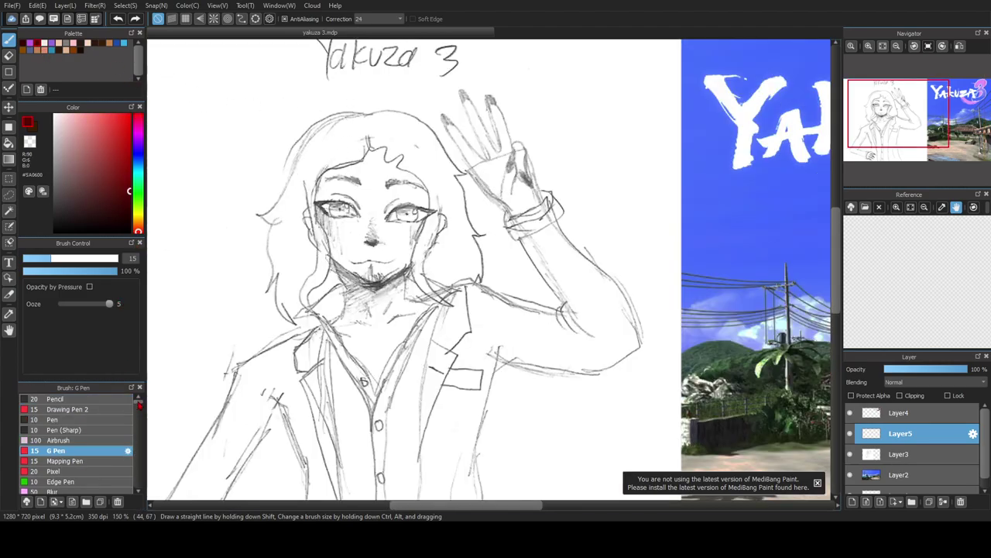
click(87, 409)
scroll(341, 179, up, 1)
drag(378, 139, 412, 166)
key(ctrl+z)
mouse_move(376, 126)
mouse_down()
mouse_move(398, 153)
mouse_move(417, 145)
mouse_move(459, 191)
mouse_move(435, 273)
mouse_move(439, 326)
mouse_move(486, 349)
mouse_move(470, 334)
mouse_move(461, 278)
mouse_move(485, 223)
mouse_move(453, 297)
mouse_move(491, 349)
mouse_move(453, 326)
mouse_move(456, 180)
mouse_move(422, 160)
mouse_move(435, 145)
mouse_move(419, 155)
mouse_move(406, 135)
mouse_move(381, 128)
mouse_up()
key(ctrl+z)
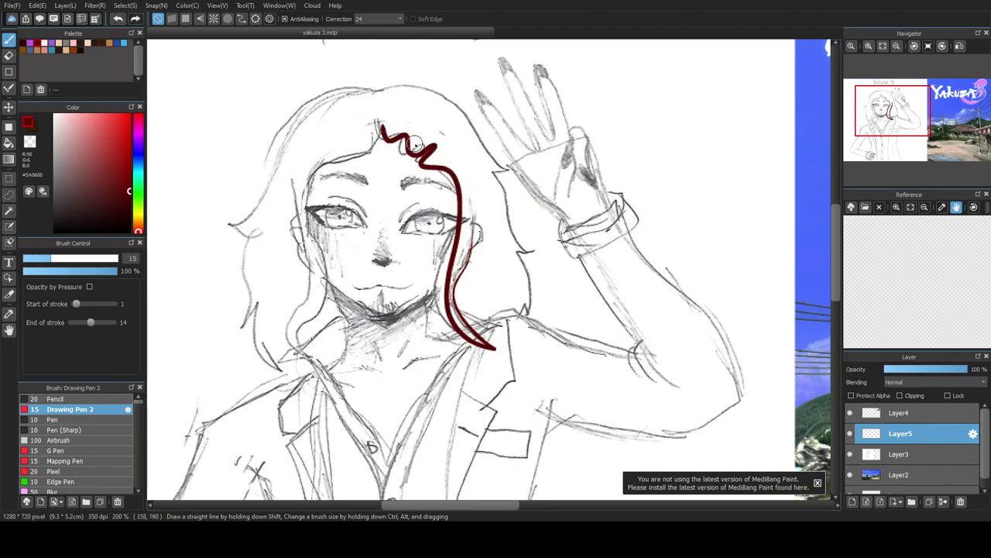
key(ctrl+z)
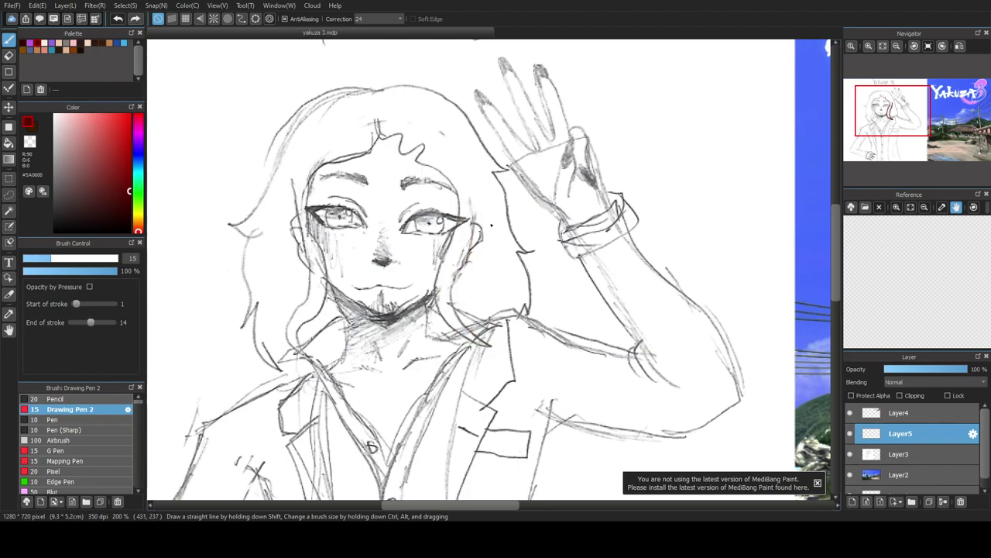
- Ink the front hairline and both face-framing hair strands with the Pen brush at size 10
click(87, 420)
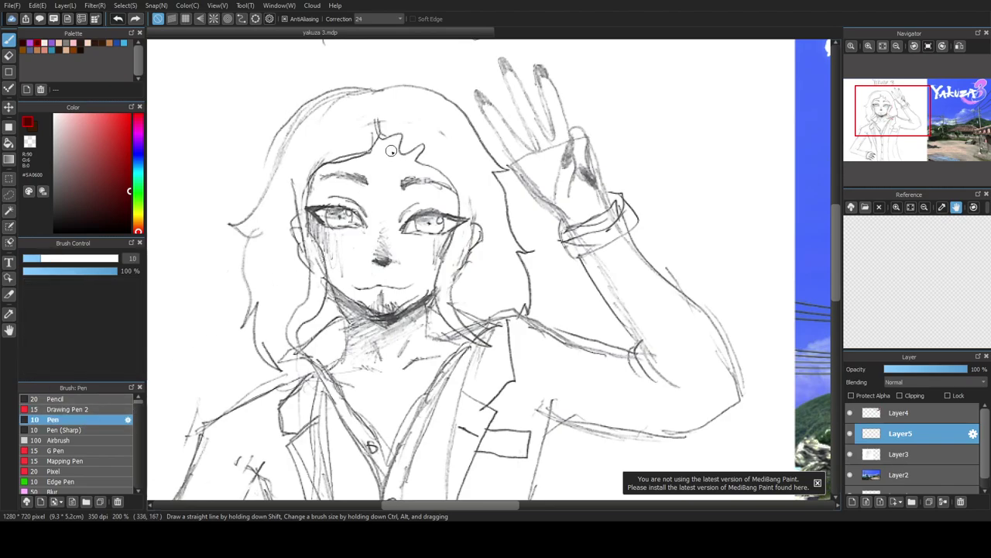
mouse_move(399, 135)
mouse_down()
mouse_move(421, 145)
mouse_move(421, 161)
mouse_move(439, 170)
mouse_move(457, 207)
mouse_move(436, 289)
mouse_move(457, 335)
mouse_move(481, 348)
mouse_move(465, 265)
mouse_move(477, 192)
mouse_up()
mouse_move(379, 133)
mouse_down()
mouse_move(311, 171)
mouse_move(303, 208)
mouse_move(327, 265)
mouse_move(299, 349)
mouse_move(292, 322)
mouse_move(307, 252)
mouse_move(287, 175)
mouse_up()
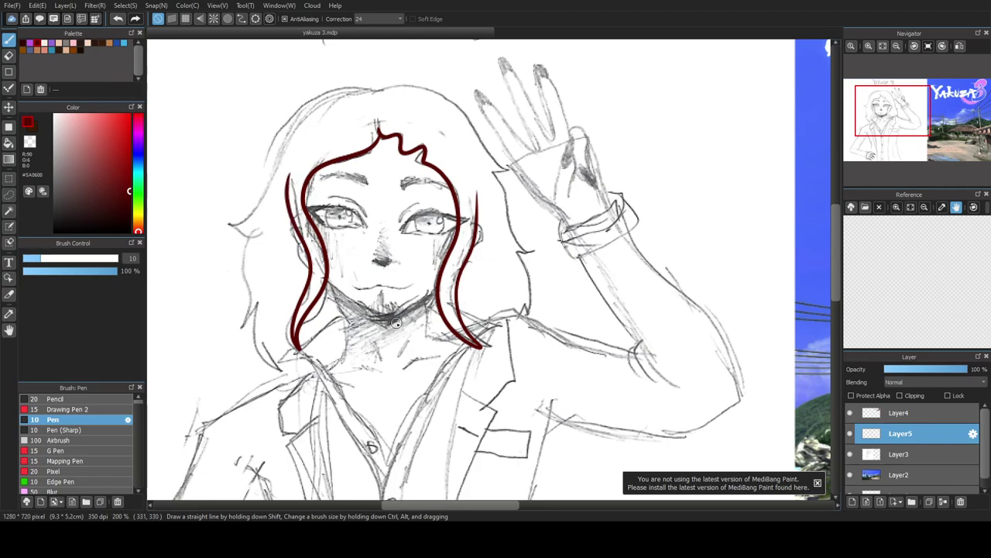
- Ink the jawline and chin between the two face-framing hair strands
scroll(391, 318, up, 2)
drag(272, 258, 370, 338)
key(ctrl+z)
mouse_move(281, 263)
mouse_down()
mouse_move(319, 298)
mouse_move(385, 318)
mouse_move(478, 273)
mouse_up()
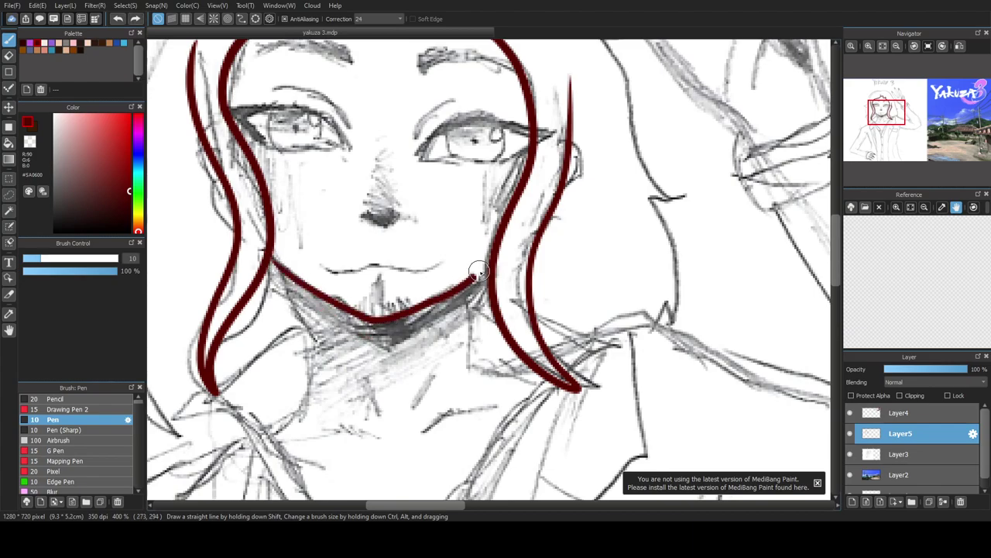
- Ink the outlines of the eyes over the sketch, including the upper and lower lash lines
scroll(388, 342, down, 4)
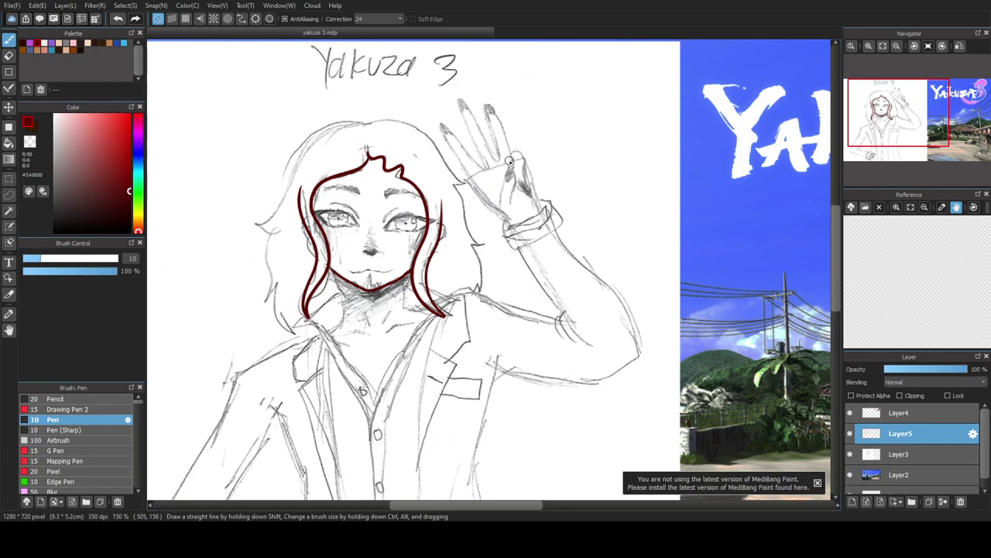
drag(528, 509, 518, 511)
scroll(368, 211, up, 4)
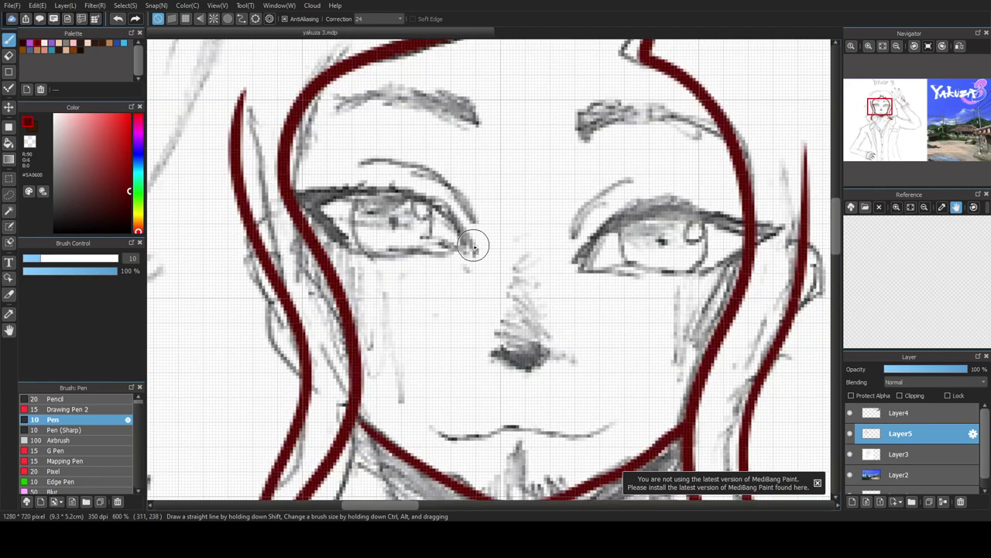
mouse_move(474, 247)
mouse_down()
mouse_move(433, 200)
mouse_move(364, 194)
mouse_move(311, 203)
mouse_up()
mouse_move(348, 234)
mouse_down()
mouse_move(383, 251)
mouse_move(479, 250)
mouse_move(465, 264)
mouse_move(457, 235)
mouse_move(457, 265)
mouse_move(456, 237)
mouse_move(404, 268)
mouse_move(416, 254)
mouse_move(477, 250)
mouse_up()
key(e)
key(b)
key(e)
key(b)
- Ink the curved upper eyelid creases above both eyes
mouse_move(579, 261)
mouse_down()
mouse_move(603, 228)
mouse_move(638, 212)
mouse_move(677, 211)
mouse_move(733, 230)
mouse_move(744, 245)
mouse_move(695, 270)
mouse_move(572, 272)
mouse_move(641, 183)
mouse_up()
key(ctrl+z)
mouse_move(562, 236)
mouse_down()
mouse_move(589, 203)
mouse_move(638, 184)
mouse_up()
mouse_move(482, 225)
mouse_down()
mouse_move(435, 171)
mouse_move(409, 159)
mouse_up()
key(ctrl+z)
mouse_move(481, 230)
mouse_down()
mouse_move(452, 172)
mouse_move(420, 158)
mouse_move(380, 159)
mouse_up()
key(ctrl+z)
mouse_move(478, 220)
mouse_down()
mouse_move(435, 171)
mouse_move(403, 160)
mouse_up()
- Fill out the outer corners of both eyes and ink the side edges of both irises
mouse_move(341, 232)
mouse_down()
mouse_move(295, 199)
mouse_move(411, 189)
mouse_up()
mouse_move(743, 250)
mouse_down()
mouse_move(760, 235)
mouse_move(728, 222)
mouse_move(771, 228)
mouse_up()
mouse_move(353, 203)
mouse_down()
mouse_move(348, 228)
mouse_move(360, 241)
mouse_up()
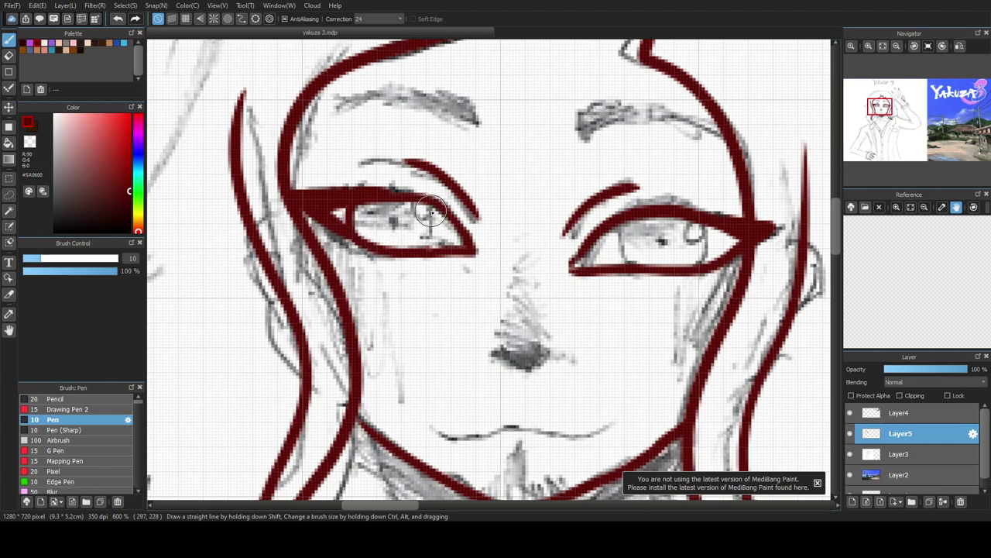
drag(431, 203, 440, 253)
drag(616, 221, 622, 263)
drag(708, 223, 705, 268)
- Ink the underside of the nose and the curved line of the mouth
drag(494, 354, 545, 361)
mouse_move(442, 432)
mouse_down()
mouse_move(556, 434)
mouse_move(606, 418)
mouse_up()
key(ctrl+z)
mouse_move(438, 427)
mouse_down()
mouse_move(573, 434)
mouse_move(607, 422)
mouse_up()
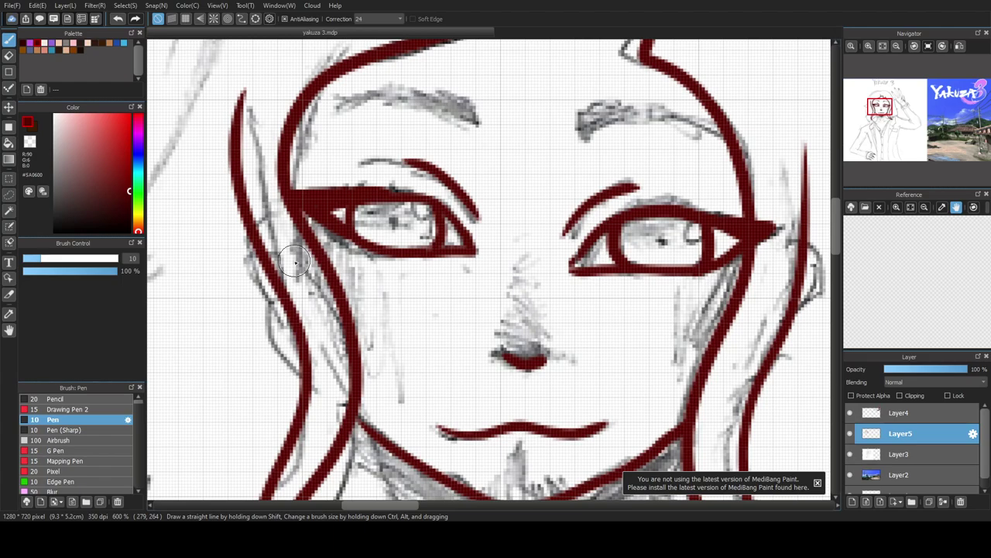
- Ink the outlines of both ears beside the face-framing hair strands
scroll(434, 306, down, 1)
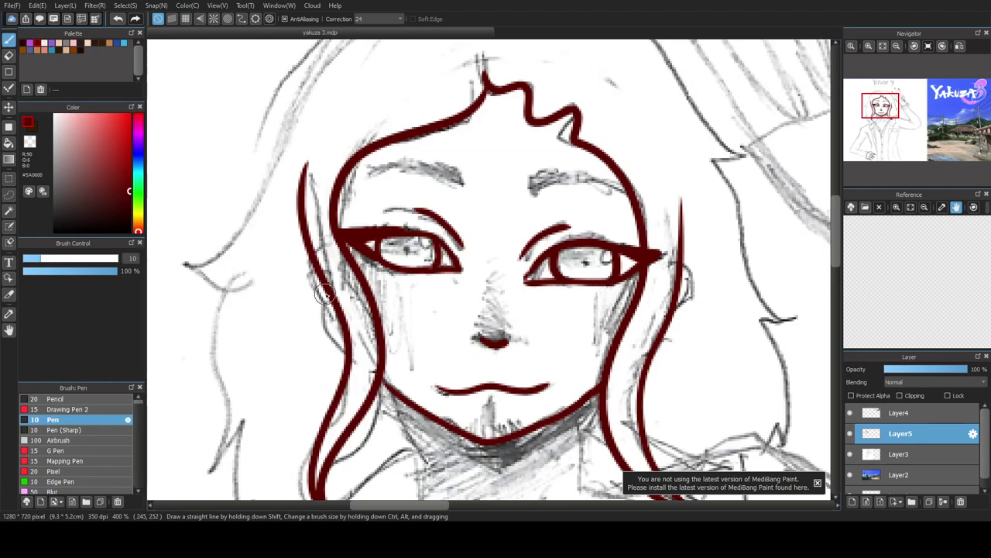
scroll(325, 295, up, 1)
mouse_move(302, 265)
mouse_down()
mouse_move(331, 358)
mouse_move(355, 381)
mouse_up()
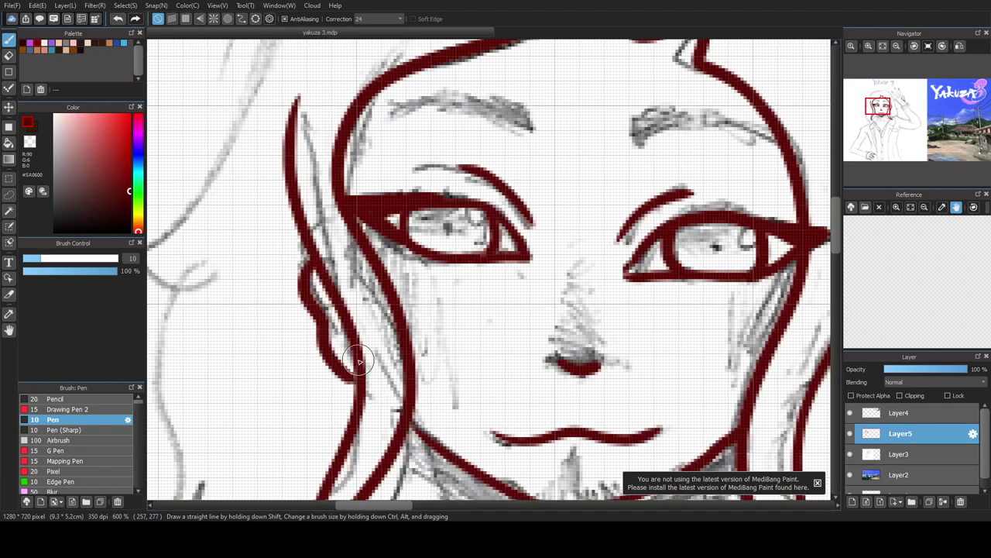
scroll(364, 360, down, 2)
scroll(624, 318, up, 2)
mouse_move(605, 292)
mouse_down()
mouse_move(622, 326)
mouse_move(571, 403)
mouse_up()
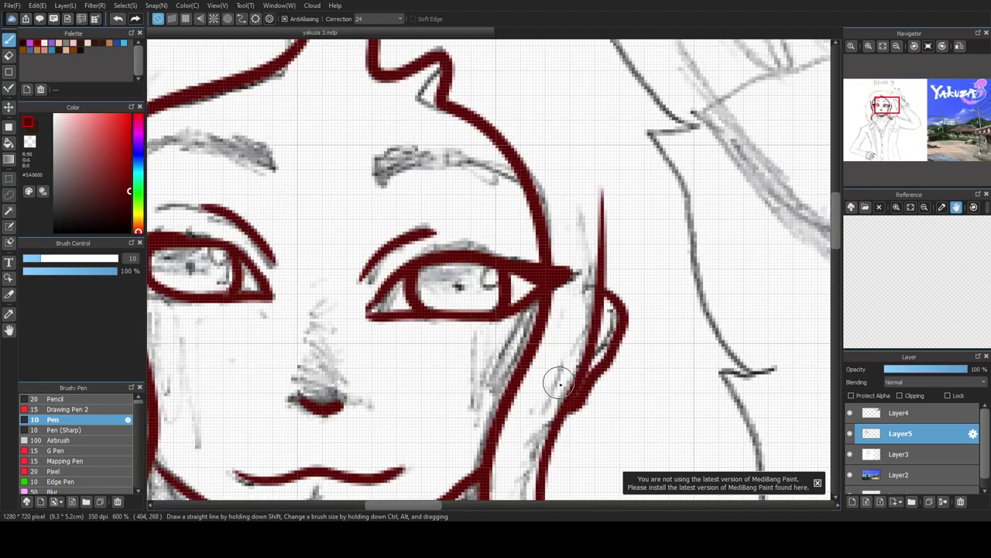
- Ink both sides of the neck from the jaw down to the collar area
scroll(559, 383, down, 2)
drag(834, 214, 835, 258)
mouse_move(367, 209)
mouse_down()
mouse_move(387, 273)
mouse_move(370, 307)
mouse_up()
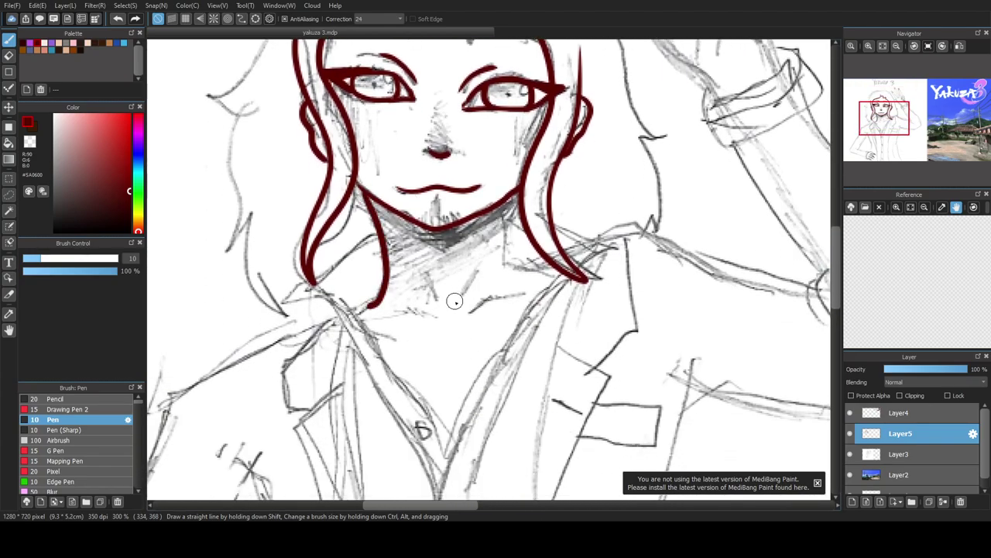
key(ctrl+z)
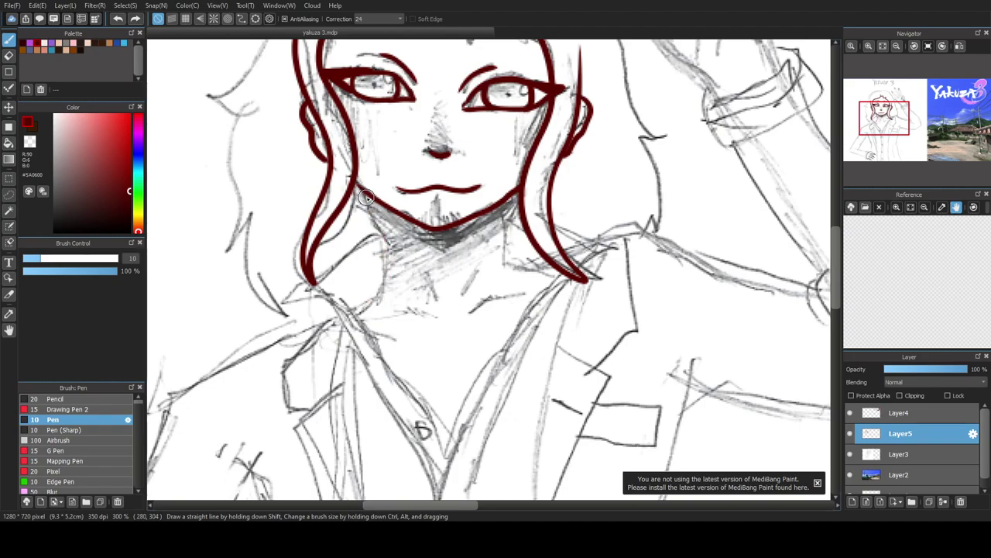
mouse_move(358, 186)
mouse_down()
mouse_move(379, 231)
mouse_move(350, 311)
mouse_up()
mouse_move(508, 200)
mouse_down()
mouse_move(508, 246)
mouse_move(548, 272)
mouse_up()
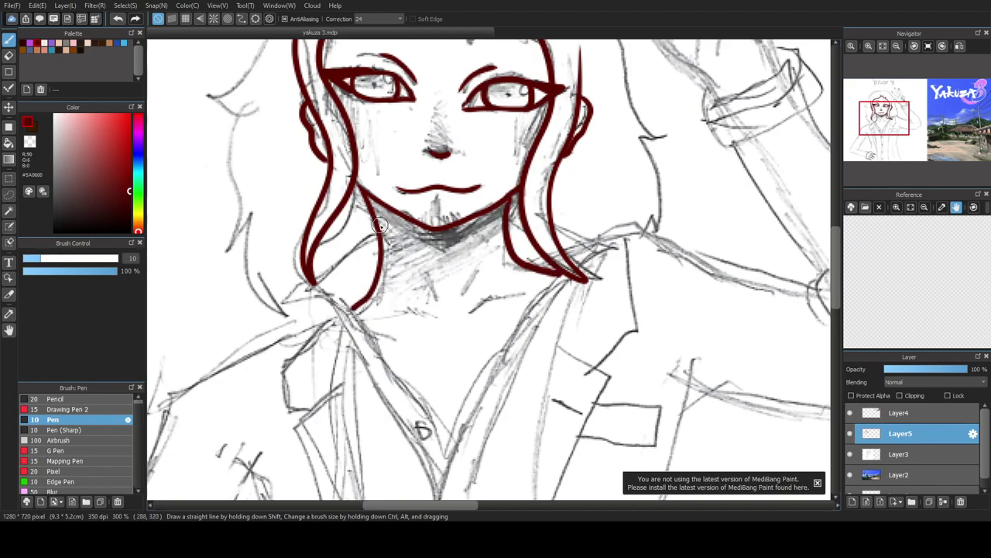
drag(376, 237, 322, 272)
key(ctrl+z)
- Try to ink the outer edge and fingers of the raised hand
scroll(598, 249, down, 3)
drag(835, 240, 834, 229)
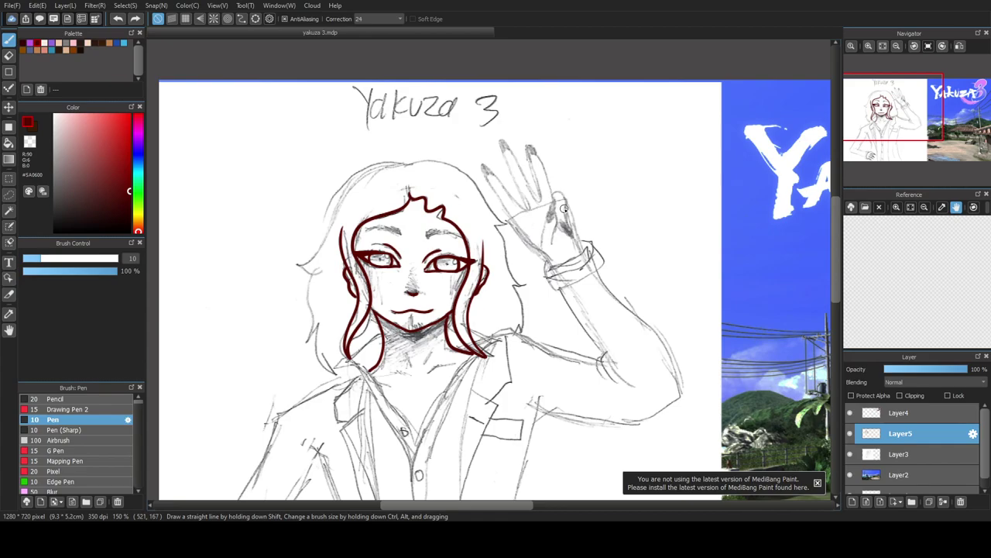
scroll(552, 236, up, 3)
mouse_move(499, 279)
mouse_down()
mouse_move(462, 237)
mouse_move(383, 88)
mouse_move(487, 183)
mouse_move(479, 132)
mouse_up()
drag(836, 236, 829, 223)
mouse_move(489, 248)
mouse_down()
mouse_move(445, 165)
mouse_move(427, 120)
mouse_move(433, 102)
mouse_move(460, 121)
mouse_move(508, 226)
mouse_up()
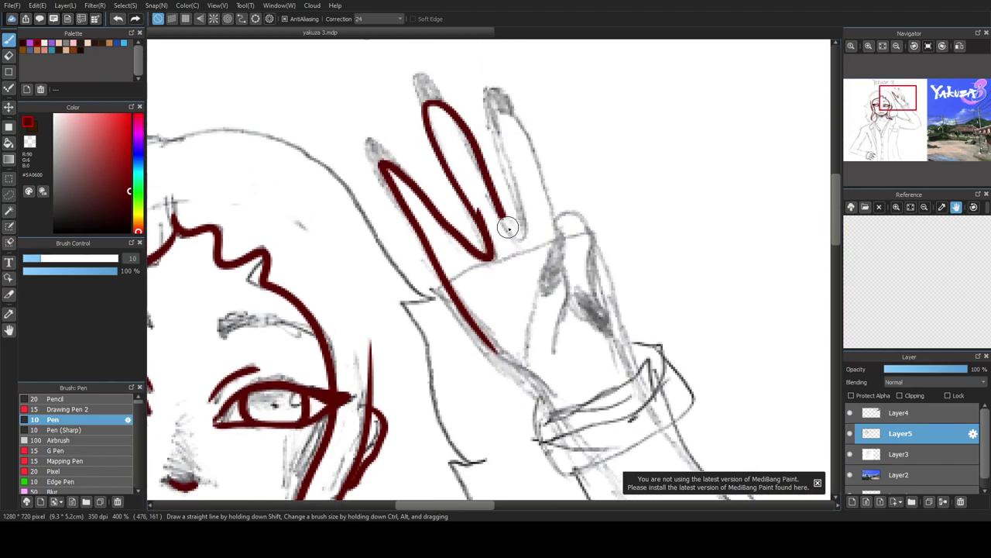
key(ctrl+z)
key(ctrl+z)
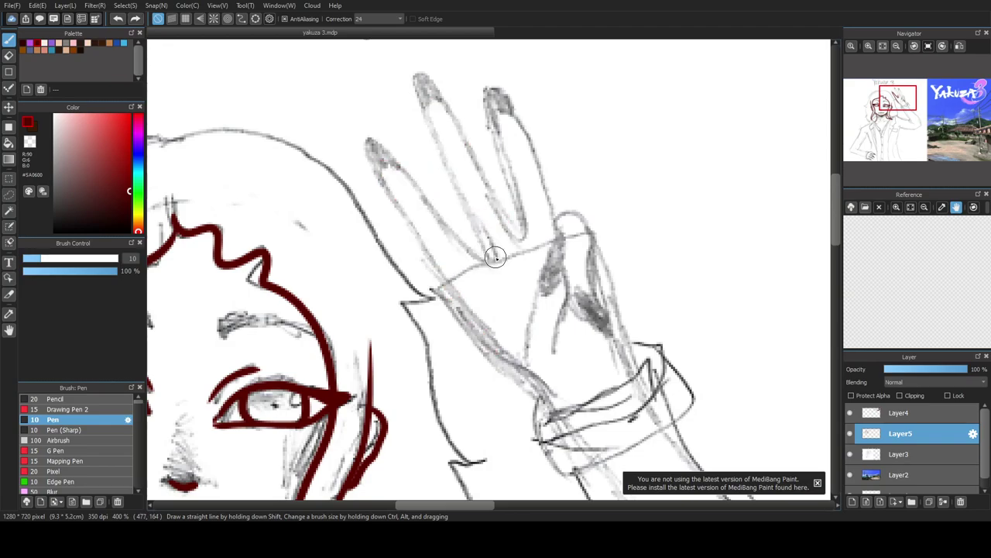
- Ink the raised hand's three extended fingers, folded finger, thumb and both palm edges down to the wrist
mouse_move(490, 350)
mouse_down()
mouse_move(496, 357)
mouse_move(370, 159)
mouse_move(401, 171)
mouse_move(488, 262)
mouse_up()
mouse_move(447, 166)
mouse_down()
mouse_move(425, 112)
mouse_move(433, 99)
mouse_move(467, 136)
mouse_move(525, 239)
mouse_move(497, 101)
mouse_move(514, 113)
mouse_move(560, 228)
mouse_up()
mouse_move(498, 352)
mouse_down()
mouse_move(546, 411)
mouse_move(522, 337)
mouse_move(537, 278)
mouse_move(564, 233)
mouse_move(562, 279)
mouse_move(544, 290)
mouse_move(572, 276)
mouse_move(558, 360)
mouse_up()
mouse_move(568, 229)
mouse_down()
mouse_move(590, 225)
mouse_move(598, 310)
mouse_move(571, 304)
mouse_up()
drag(595, 246, 634, 373)
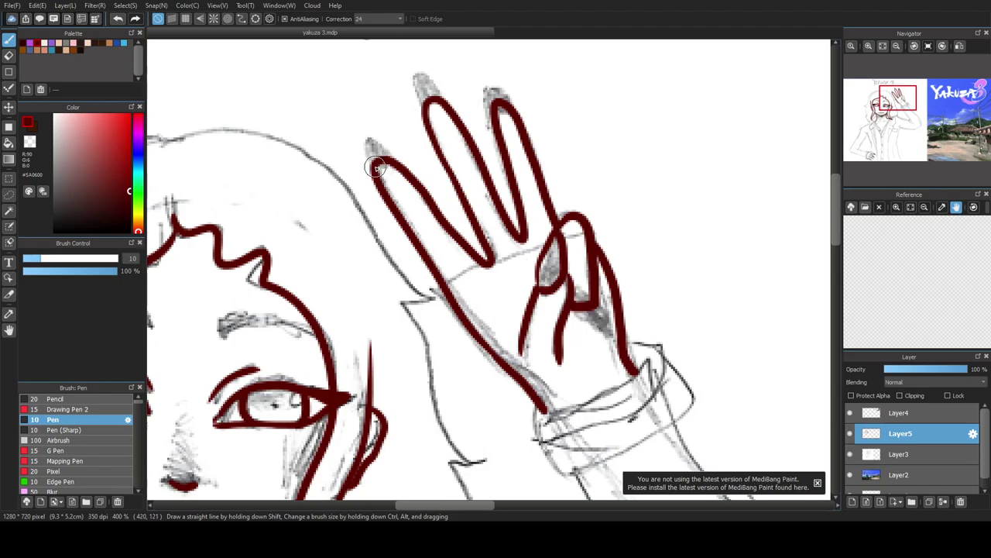
- Ink pointed fingernails on the three extended fingers of the raised hand
mouse_move(369, 164)
mouse_down()
mouse_move(382, 145)
mouse_move(400, 166)
mouse_move(364, 162)
mouse_move(357, 138)
mouse_move(375, 137)
mouse_move(404, 169)
mouse_up()
key(ctrl+z)
mouse_move(411, 99)
mouse_down()
mouse_move(423, 77)
mouse_move(443, 101)
mouse_up()
key(ctrl+z)
mouse_move(432, 138)
mouse_down()
mouse_move(413, 91)
mouse_move(423, 68)
mouse_move(451, 102)
mouse_up()
mouse_move(493, 130)
mouse_down()
mouse_move(480, 89)
mouse_move(501, 85)
mouse_move(514, 118)
mouse_up()
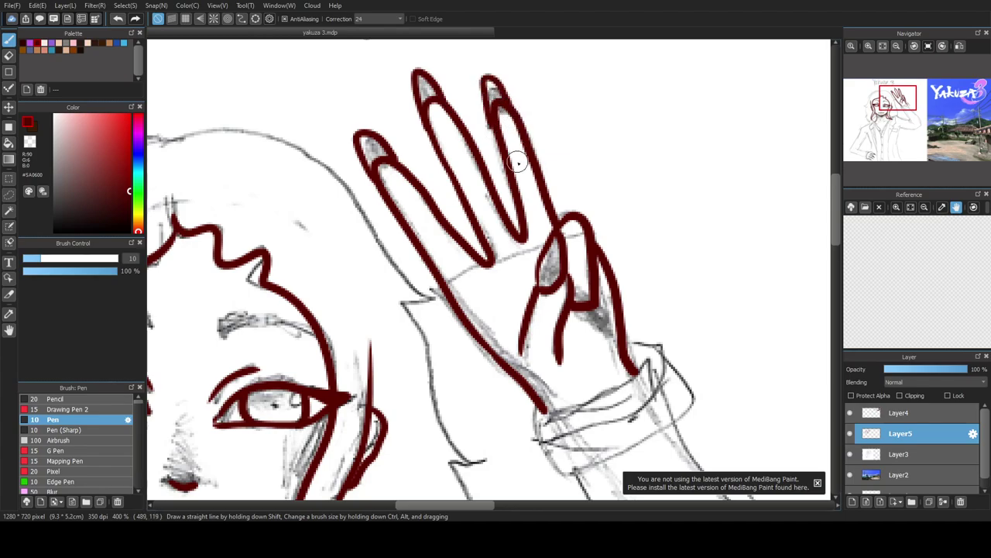
- Hide the pencil sketch on Layer3 to inspect the line art alone, and show the sketch again
scroll(518, 192, down, 3)
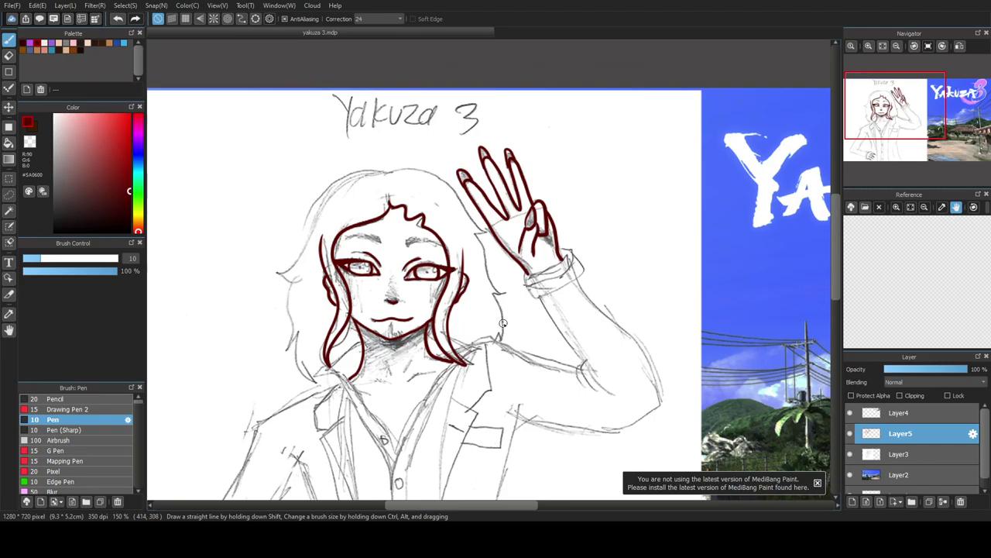
drag(836, 241, 837, 256)
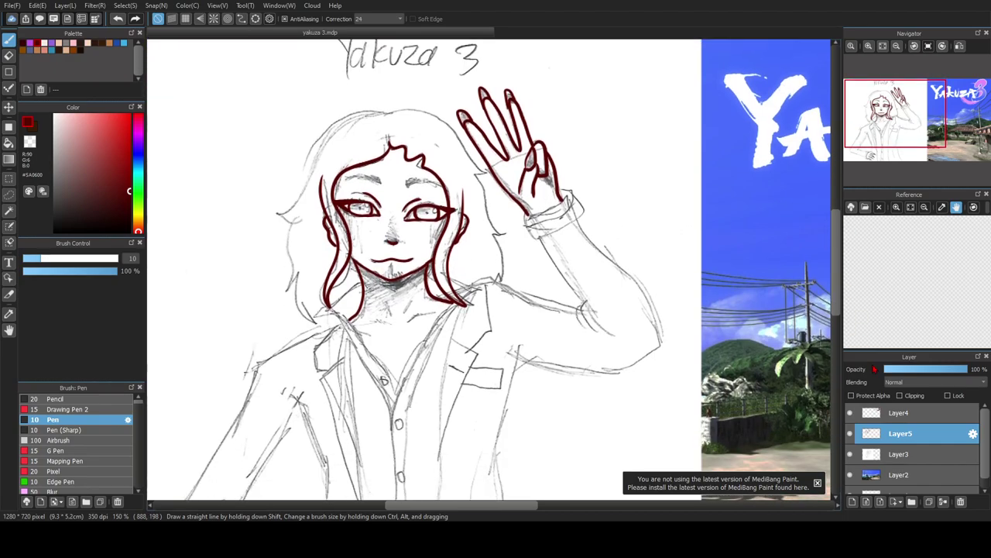
click(850, 454)
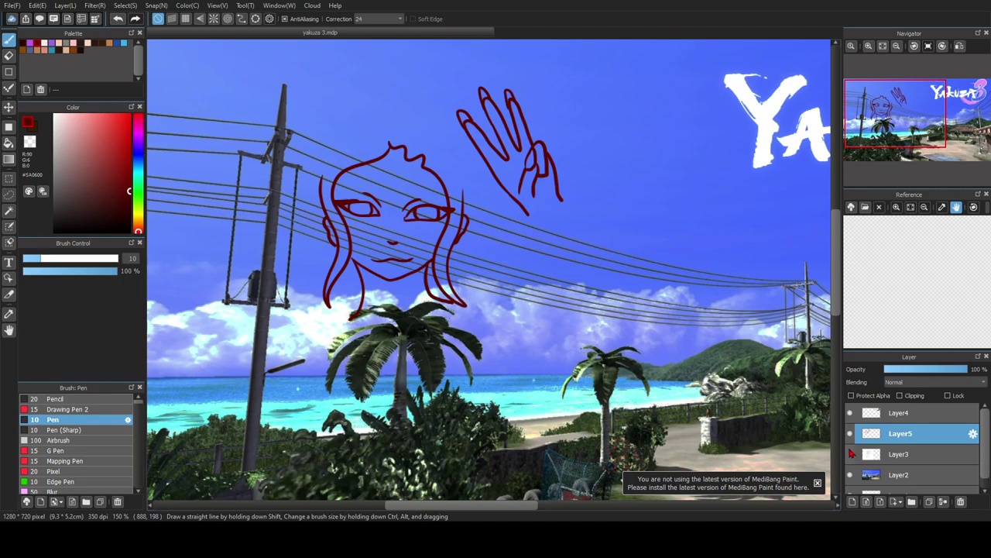
click(850, 454)
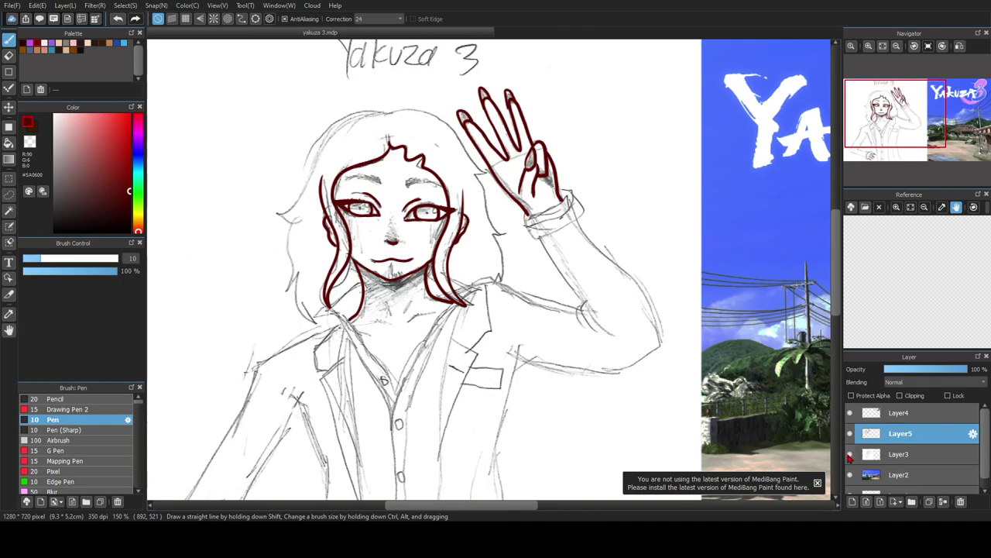
scroll(413, 269, up, 4)
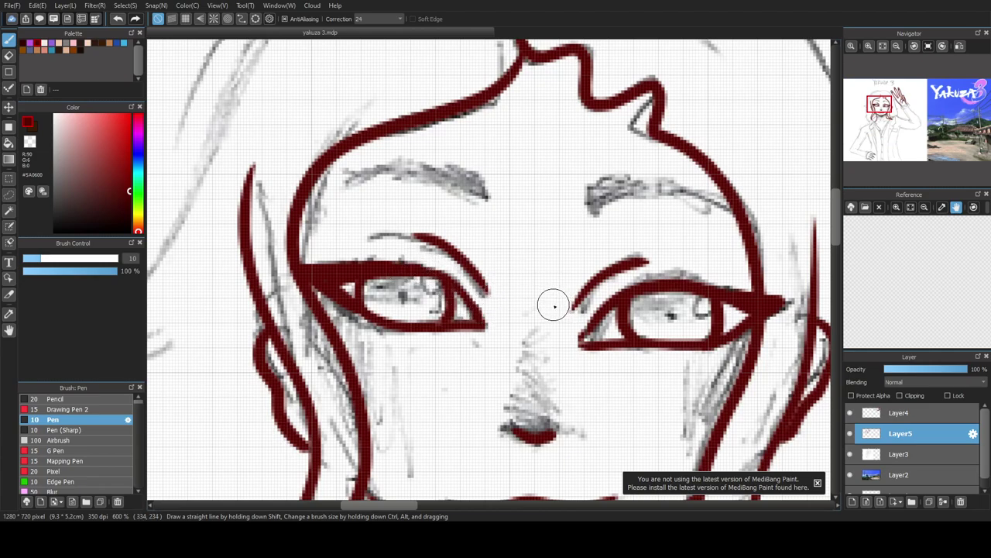
scroll(555, 302, down, 3)
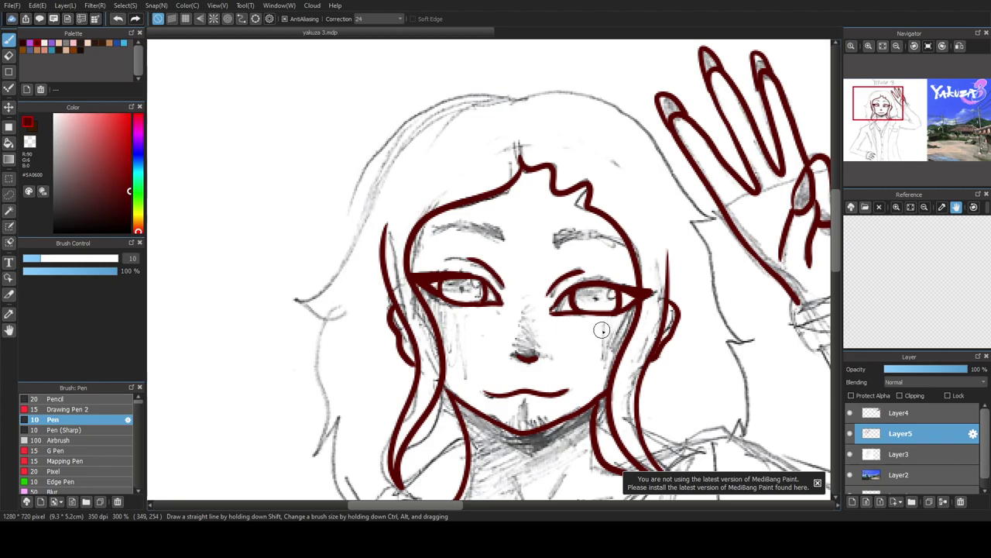
scroll(534, 372, down, 2)
scroll(535, 372, down, 1)
- Ink the shirt's two pointed collar flaps and the V-shaped neckline joining them
drag(838, 254, 848, 296)
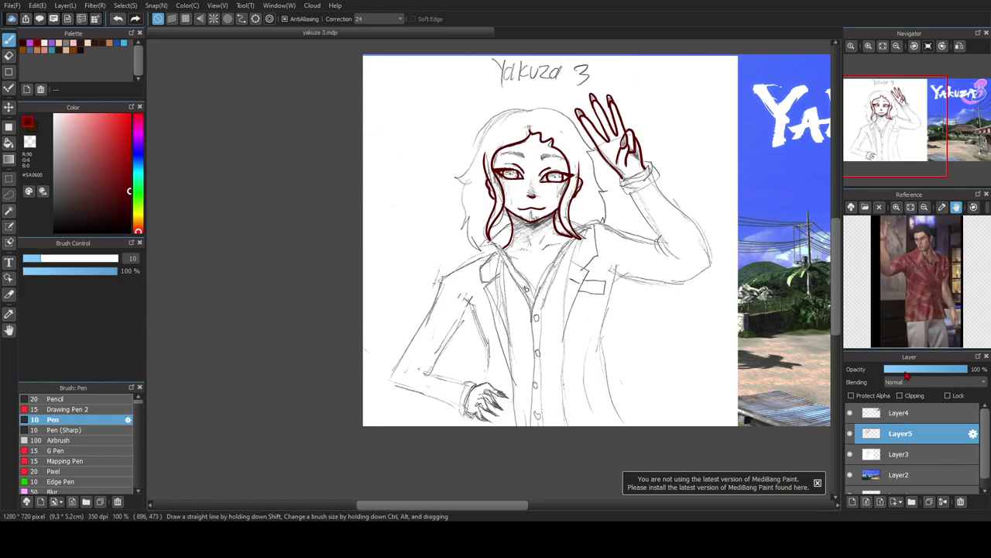
drag(499, 506, 520, 462)
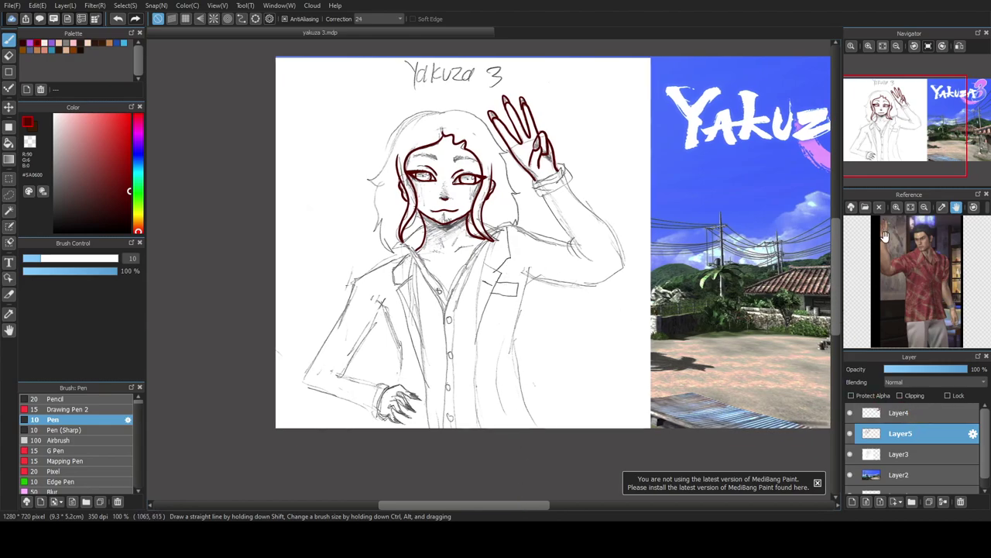
scroll(429, 300, up, 2)
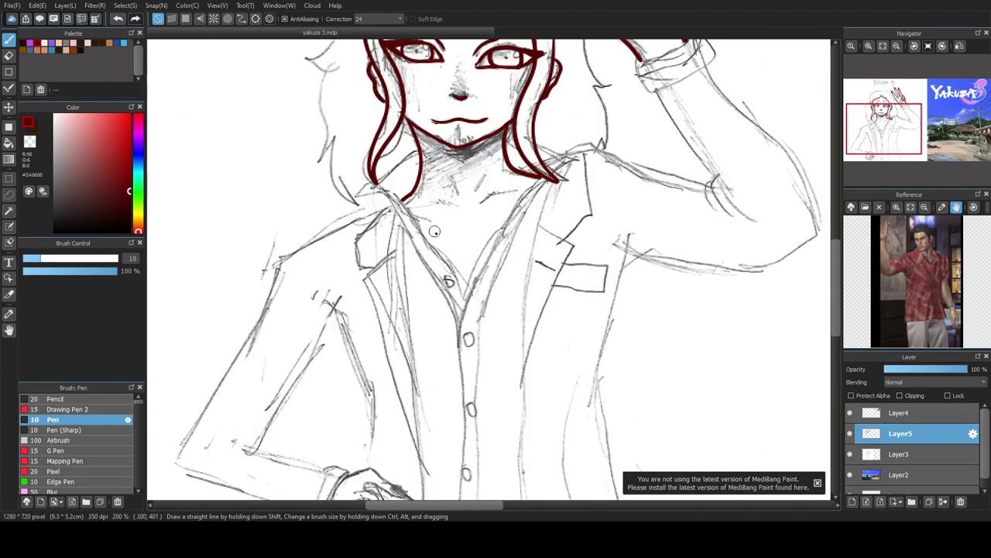
mouse_move(414, 190)
mouse_down()
mouse_move(367, 201)
mouse_move(387, 313)
mouse_move(410, 257)
mouse_move(423, 264)
mouse_move(412, 193)
mouse_up()
mouse_move(542, 174)
mouse_down()
mouse_move(572, 155)
mouse_move(583, 209)
mouse_move(587, 254)
mouse_up()
mouse_move(538, 176)
mouse_down()
mouse_move(546, 236)
mouse_move(587, 240)
mouse_move(572, 274)
mouse_move(544, 226)
mouse_up()
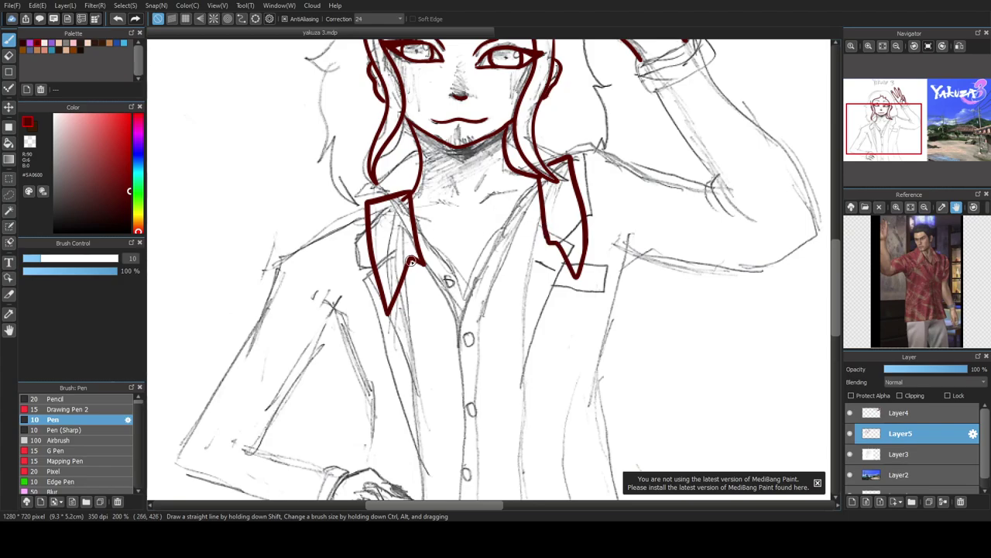
mouse_move(416, 245)
mouse_down()
mouse_move(471, 307)
mouse_move(544, 230)
mouse_up()
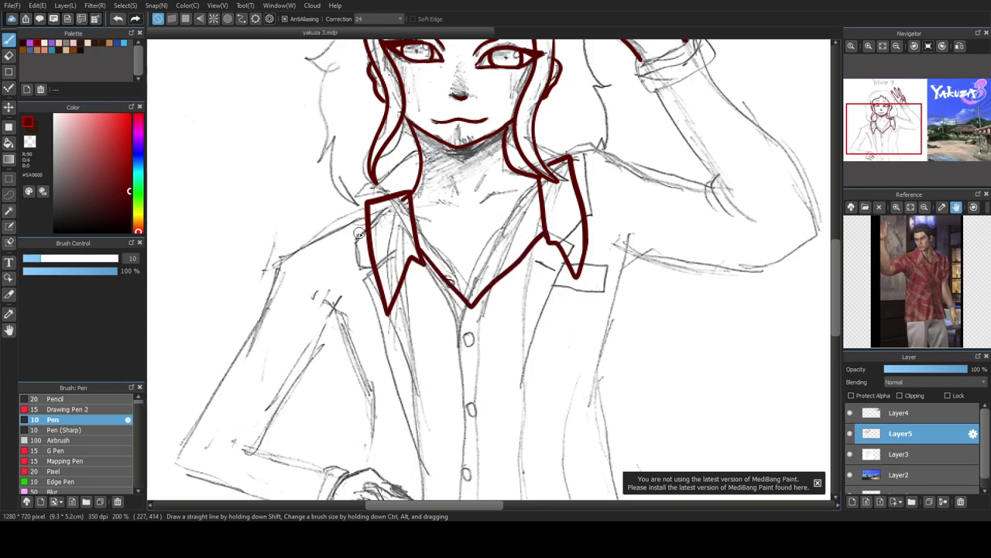
- Ink the lowered arm's short sleeve from the collar to the armpit, and the shirt's side down to the hand on the hip
mouse_move(372, 224)
mouse_down()
mouse_move(266, 253)
mouse_move(248, 306)
mouse_move(201, 348)
mouse_move(221, 378)
mouse_move(294, 409)
mouse_move(336, 310)
mouse_up()
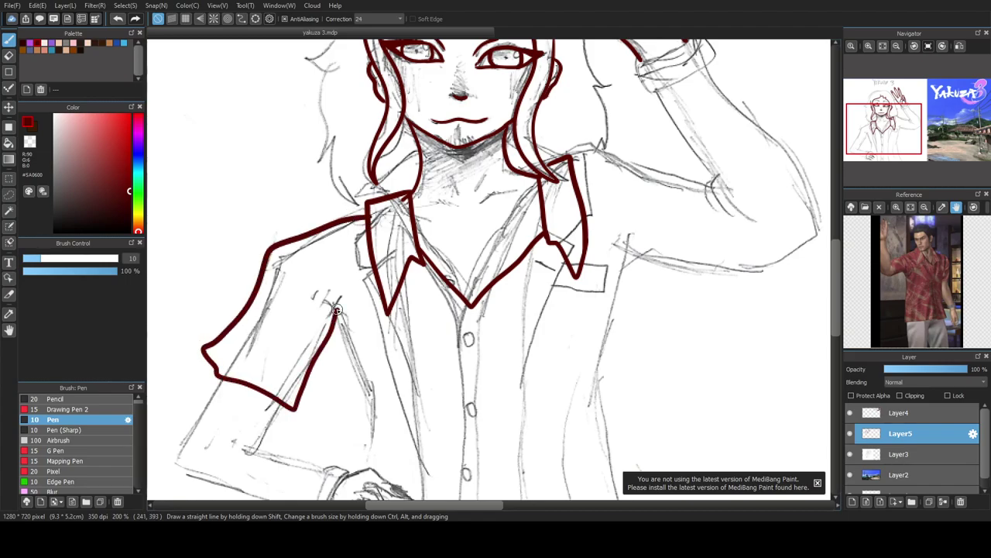
scroll(696, 231, down, 3)
mouse_move(336, 183)
mouse_down()
mouse_move(358, 244)
mouse_move(363, 350)
mouse_up()
click(836, 261)
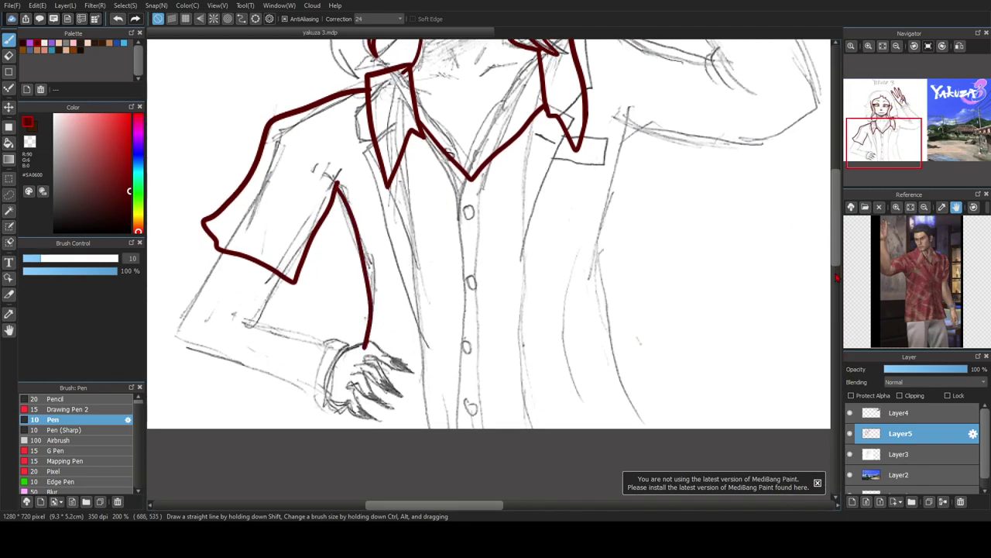
- Ink the raised arm's shoulder and sleeve, that side of the shirt down to the canvas edge, and the short side line below the hip hand
drag(837, 255, 828, 298)
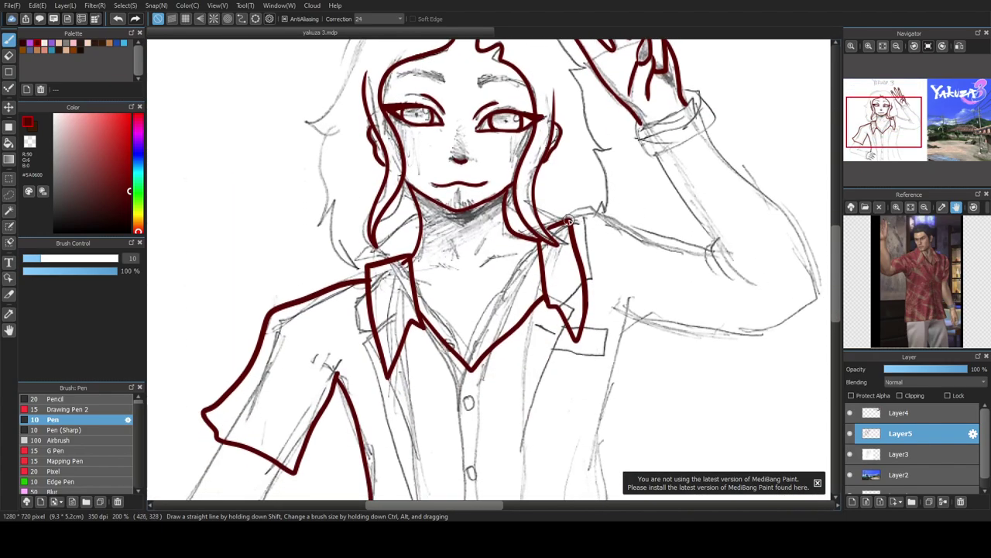
mouse_move(568, 223)
mouse_down()
mouse_move(614, 214)
mouse_move(681, 237)
mouse_move(690, 322)
mouse_move(679, 377)
mouse_move(636, 311)
mouse_move(620, 346)
mouse_move(607, 454)
mouse_up()
drag(835, 271, 793, 328)
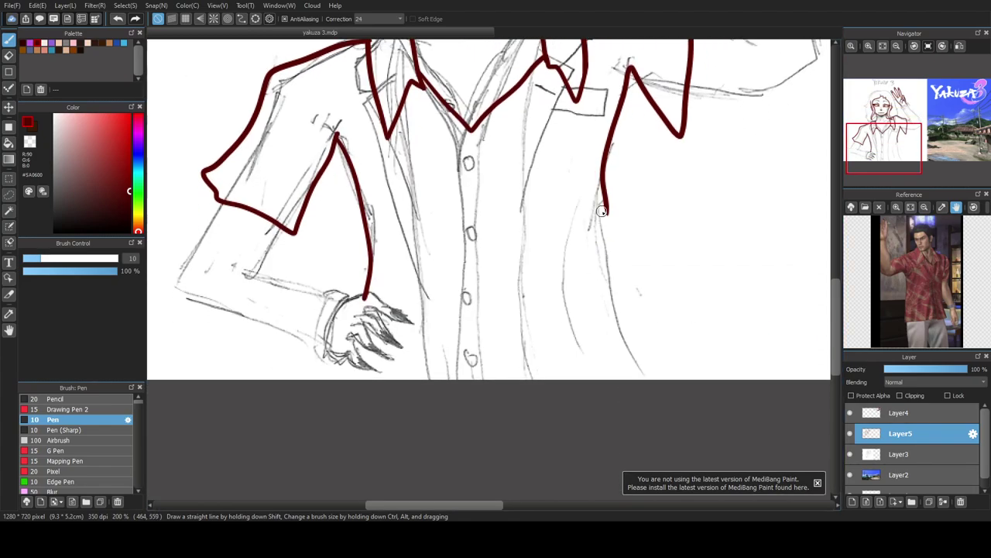
mouse_move(614, 229)
mouse_down()
mouse_move(620, 288)
mouse_move(670, 391)
mouse_up()
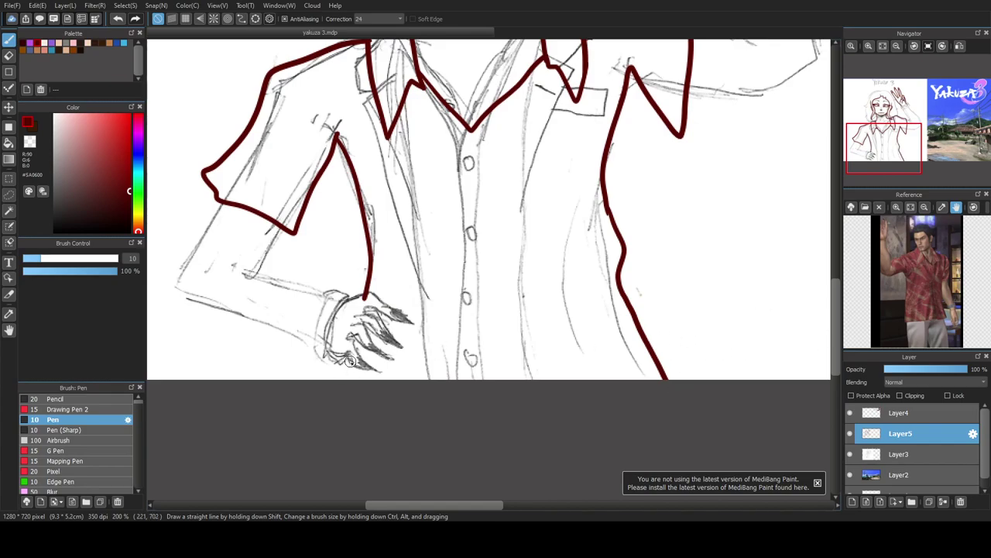
drag(347, 363, 335, 402)
- Ink the two long edges of the shirt's button placket from the collar flaps down to the canvas edge
mouse_move(836, 357)
mouse_down()
mouse_move(833, 317)
mouse_move(838, 345)
mouse_up()
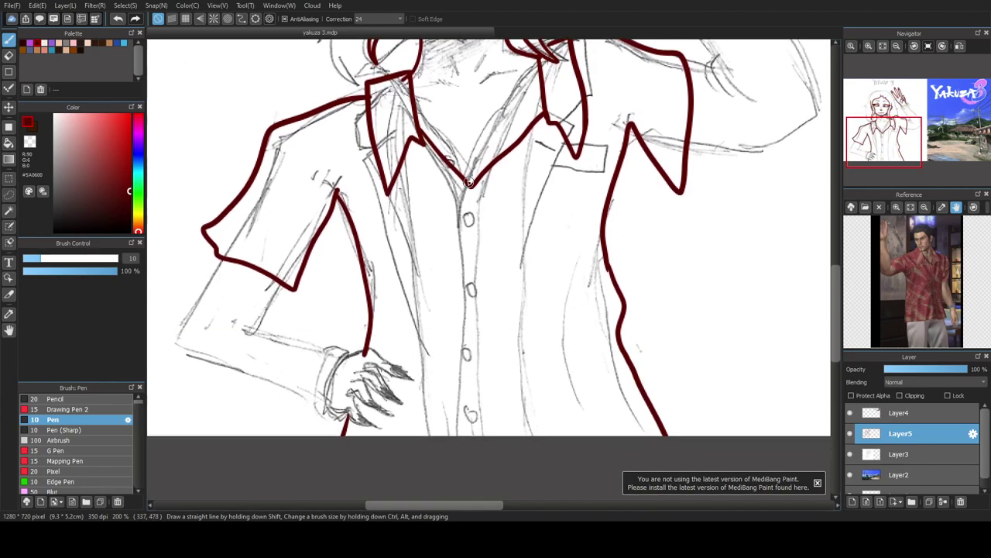
mouse_move(412, 144)
mouse_down()
mouse_move(448, 184)
mouse_move(464, 232)
mouse_move(460, 478)
mouse_up()
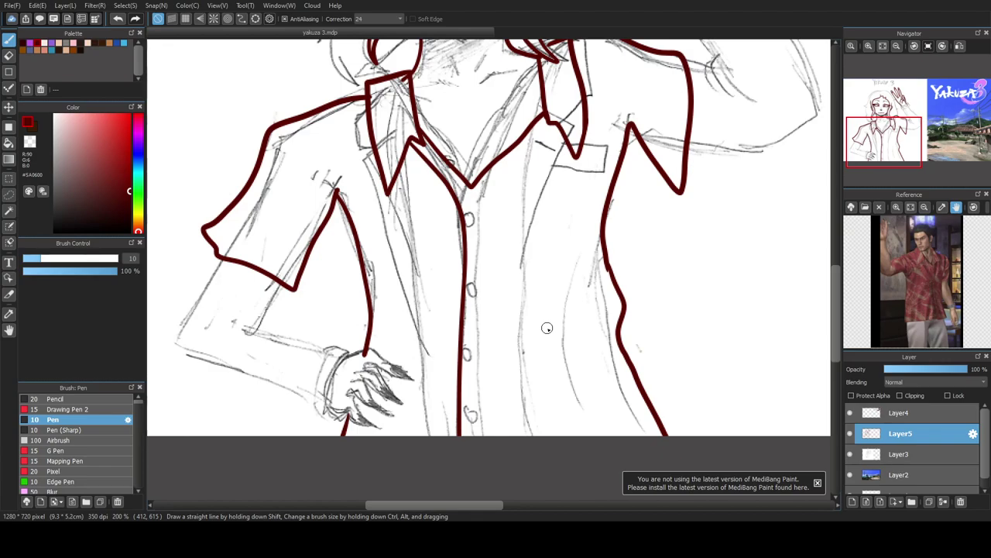
mouse_move(551, 123)
mouse_down()
mouse_move(478, 217)
mouse_move(501, 459)
mouse_up()
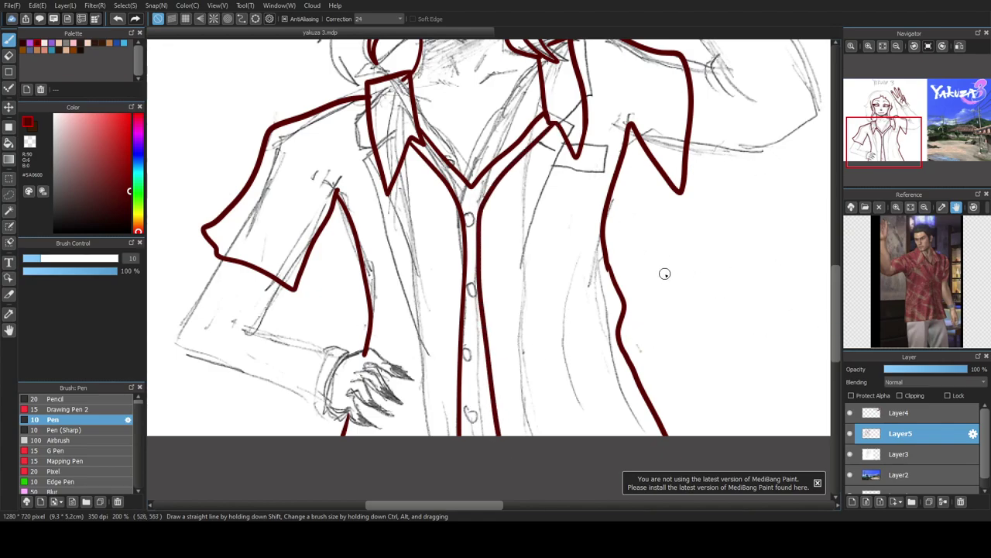
- Ink the outer hair outline from the crown down both sides to the shoulders, with pointed flicks at the ends
scroll(471, 225, down, 2)
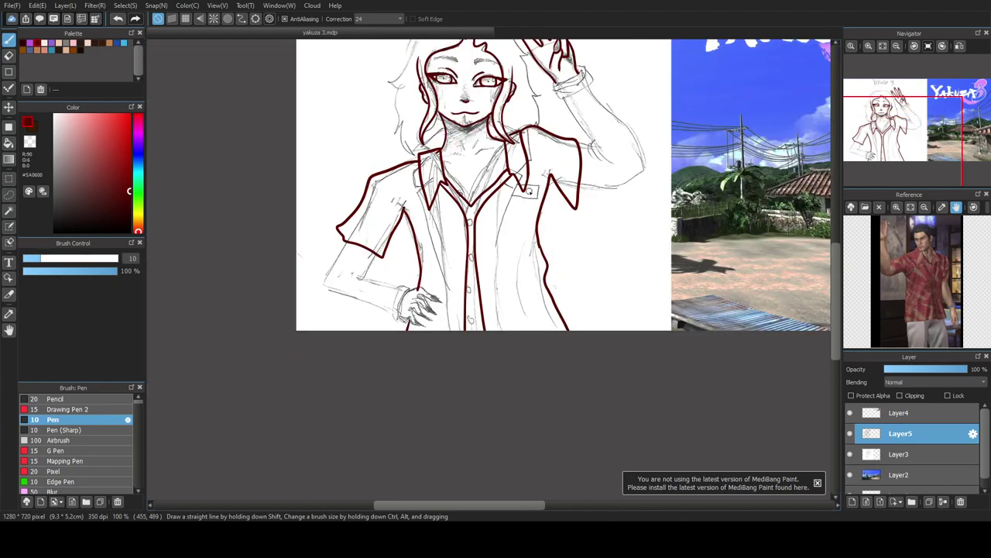
drag(841, 280, 838, 237)
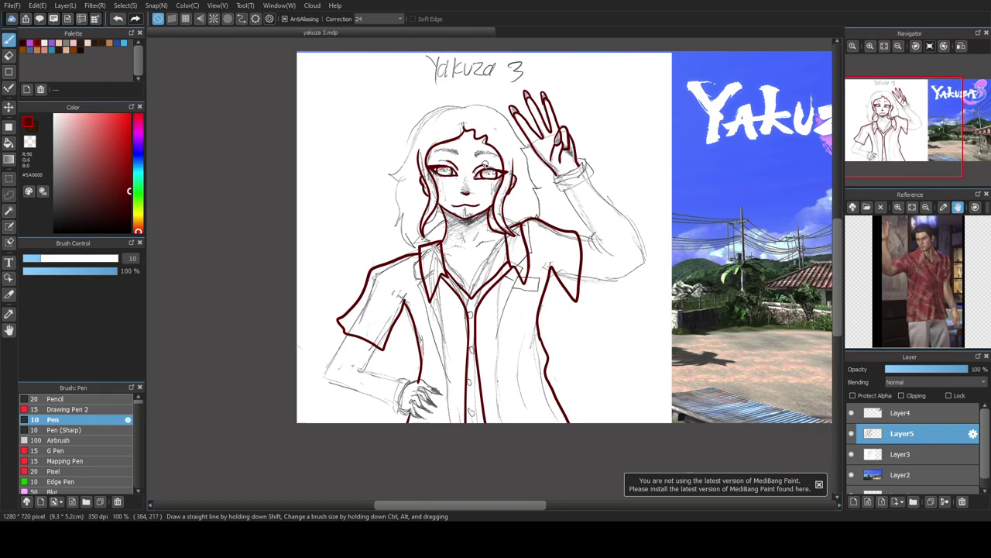
scroll(485, 165, up, 2)
scroll(407, 115, down, 1)
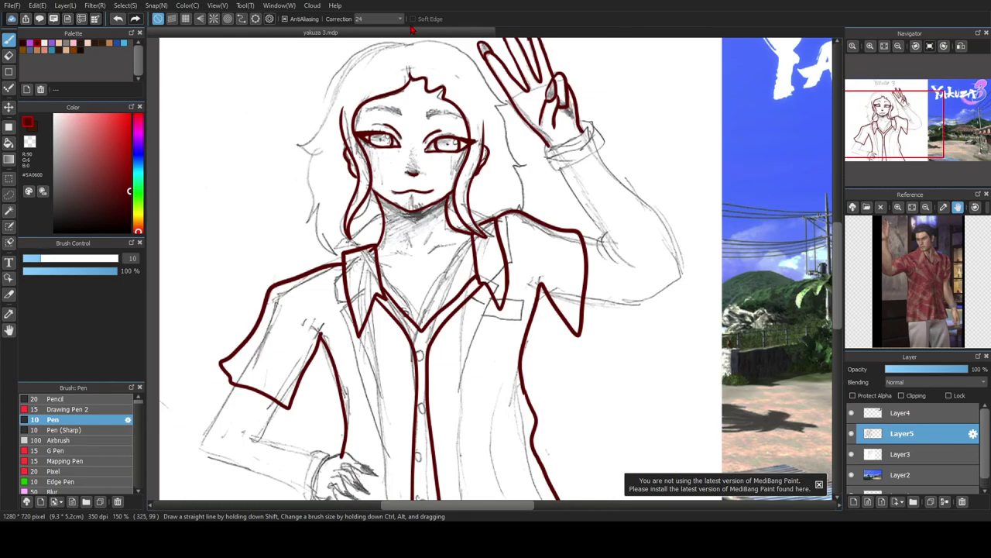
mouse_move(409, 43)
mouse_down()
mouse_move(345, 64)
mouse_move(293, 150)
mouse_move(314, 155)
mouse_move(299, 229)
mouse_up()
drag(316, 207, 333, 253)
mouse_move(408, 43)
mouse_down()
mouse_move(449, 44)
mouse_move(505, 99)
mouse_move(499, 109)
mouse_move(513, 142)
mouse_move(537, 165)
mouse_move(523, 164)
mouse_move(526, 204)
mouse_up()
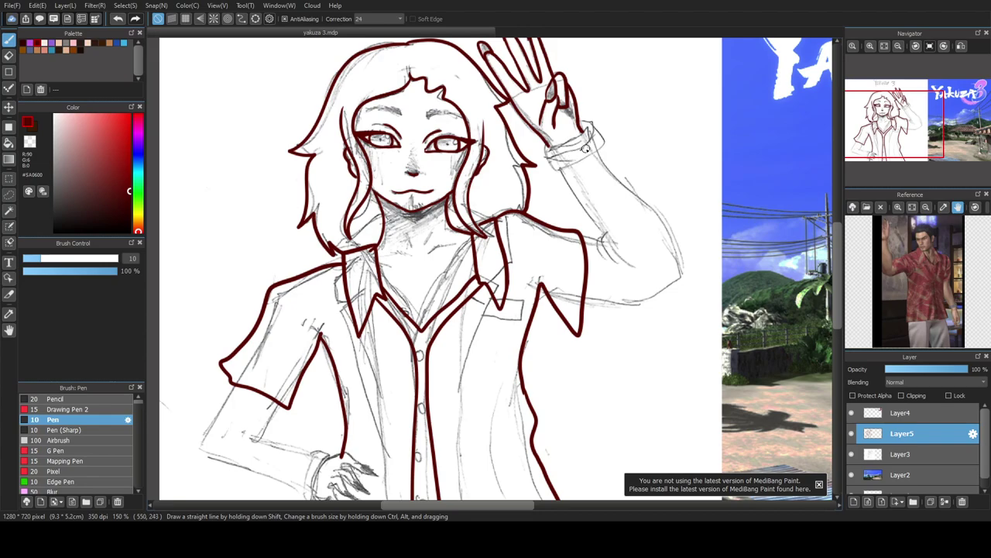
- Ink the bracelet band around the raised hand's wrist, with short detail lines inside it
scroll(540, 117, up, 1)
scroll(537, 138, up, 3)
mouse_move(564, 133)
mouse_down()
mouse_move(590, 198)
mouse_move(623, 187)
mouse_move(684, 137)
mouse_move(656, 96)
mouse_move(569, 141)
mouse_move(591, 142)
mouse_move(597, 167)
mouse_move(602, 145)
mouse_move(625, 172)
mouse_up()
mouse_move(624, 136)
mouse_down()
mouse_move(640, 151)
mouse_move(651, 134)
mouse_up()
scroll(562, 176, down, 2)
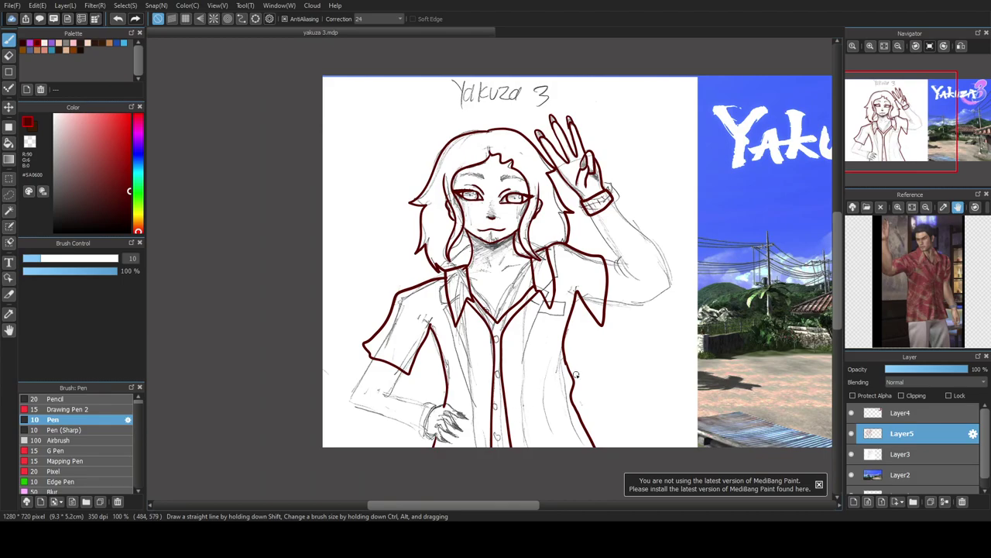
- Ink the lowered arm's bent forearm from the sleeve to the wrist, and tidy the shirt's side line where it meets the hand
scroll(420, 441, up, 1)
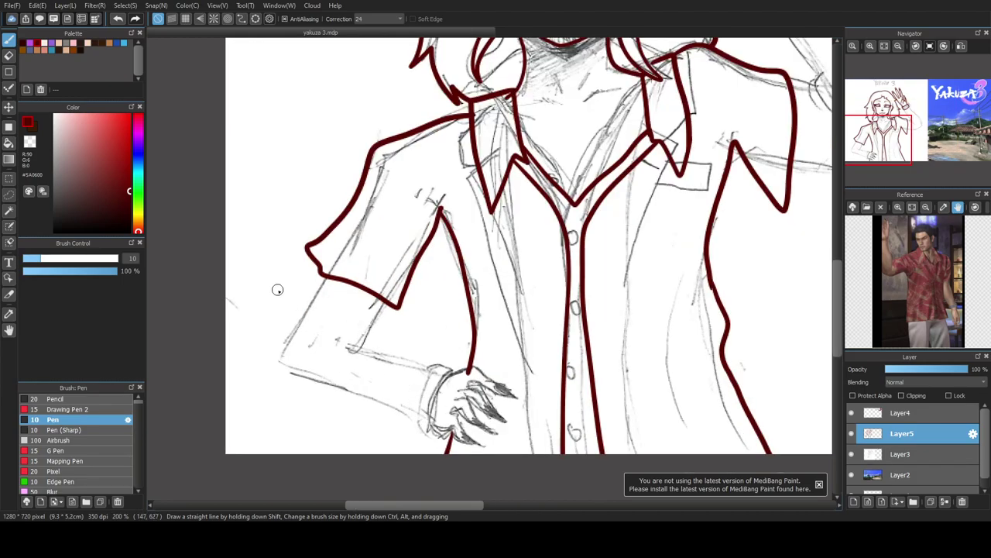
mouse_move(326, 273)
mouse_down()
mouse_move(278, 365)
mouse_move(428, 426)
mouse_up()
mouse_move(383, 307)
mouse_down()
mouse_move(347, 351)
mouse_move(443, 378)
mouse_up()
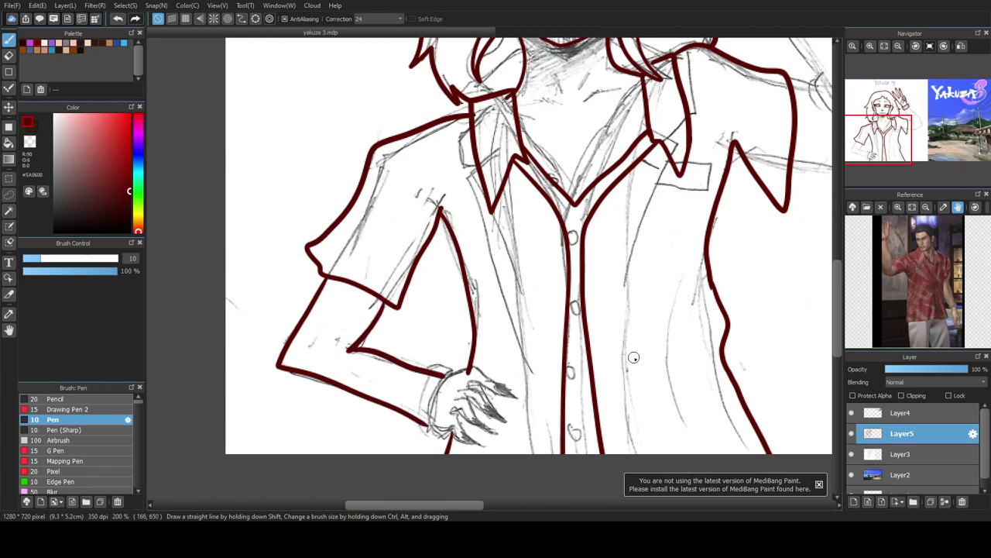
key(e)
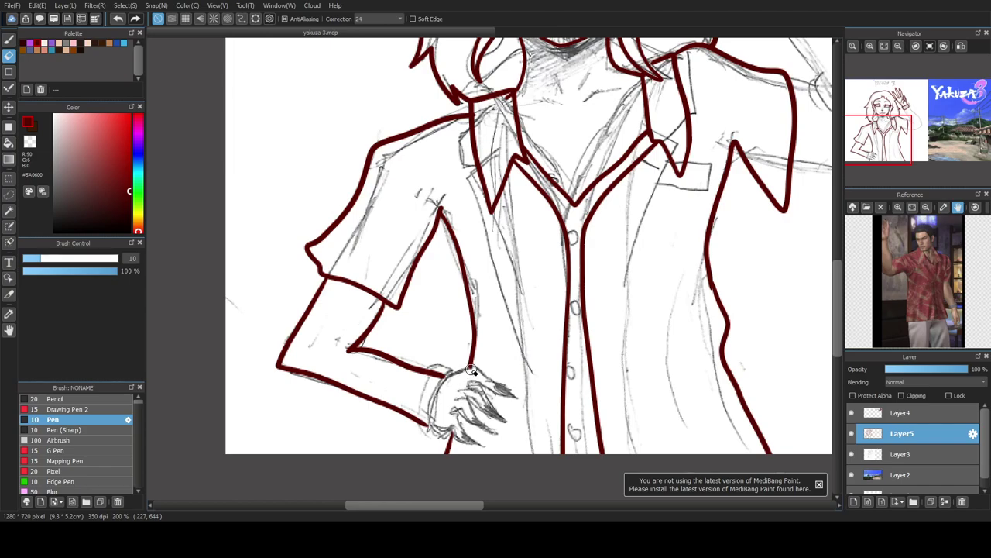
key(b)
- Ink the hand resting on the hip, with its back, curled pointed fingers, lower palm edge and a short line near the wrist
scroll(843, 312, down, 2)
scroll(843, 312, down, 1)
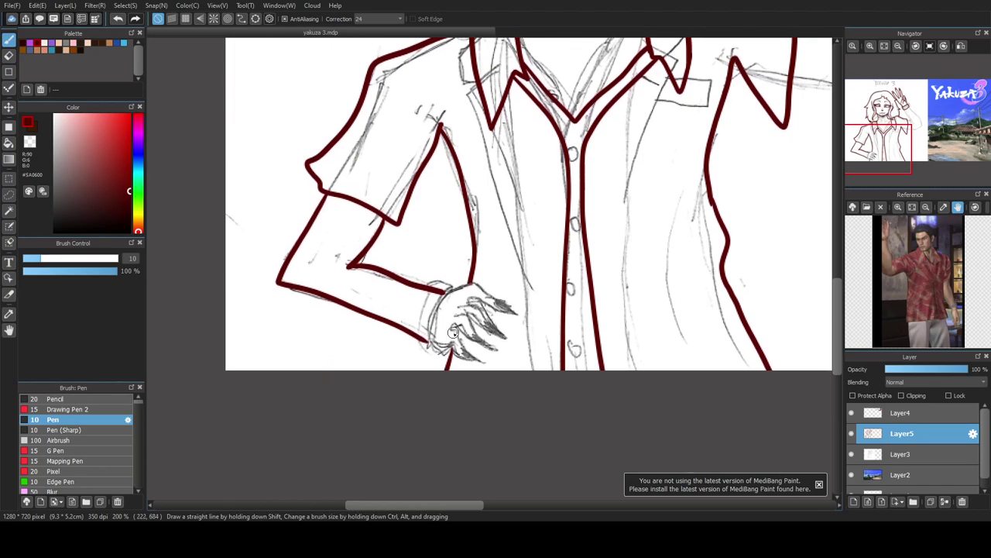
scroll(482, 328, up, 2)
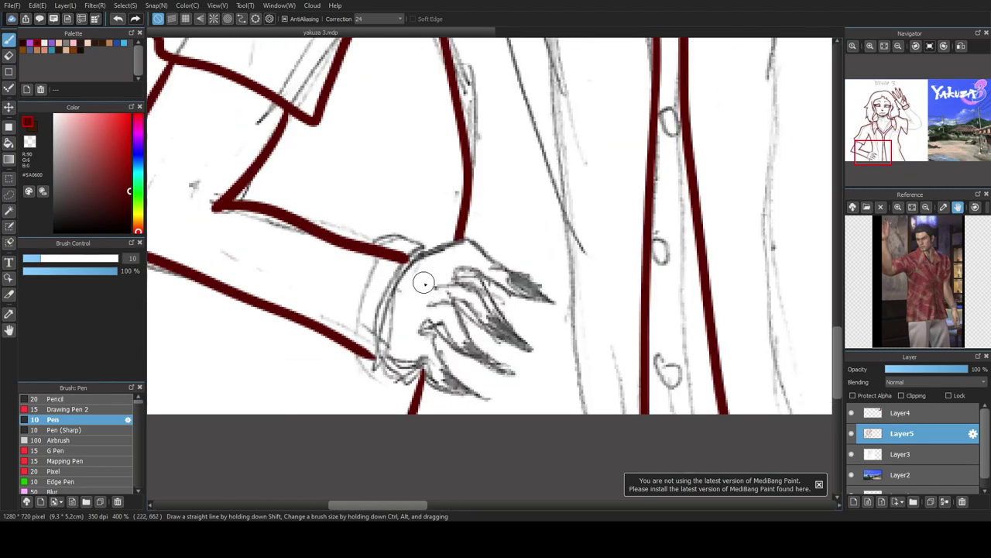
mouse_move(397, 260)
mouse_down()
mouse_move(468, 238)
mouse_move(540, 281)
mouse_move(545, 290)
mouse_move(527, 297)
mouse_move(477, 273)
mouse_move(447, 284)
mouse_move(481, 290)
mouse_move(540, 349)
mouse_move(504, 347)
mouse_move(467, 310)
mouse_move(436, 308)
mouse_move(502, 364)
mouse_move(469, 365)
mouse_move(433, 330)
mouse_move(425, 340)
mouse_move(481, 394)
mouse_move(429, 370)
mouse_move(397, 381)
mouse_move(373, 358)
mouse_up()
drag(392, 285, 387, 331)
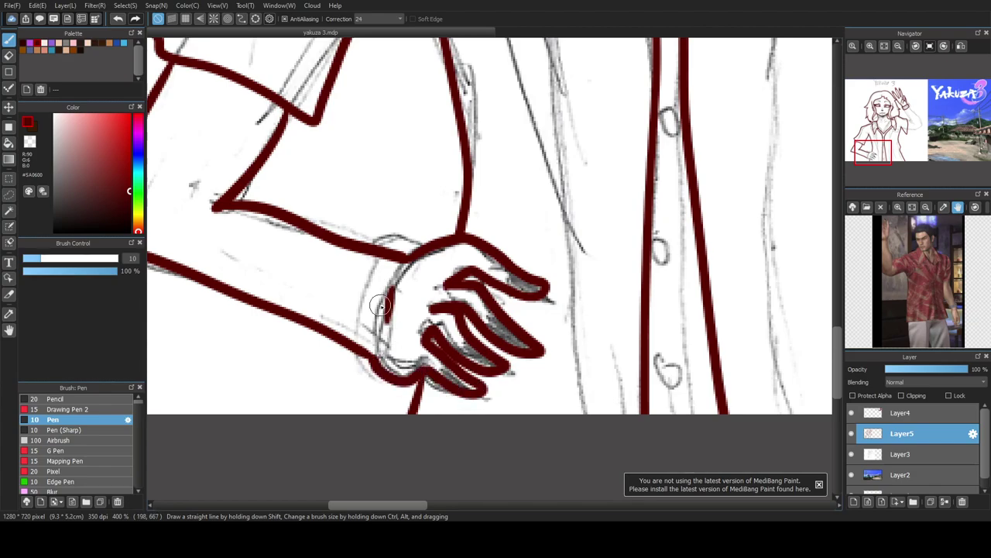
scroll(411, 318, down, 3)
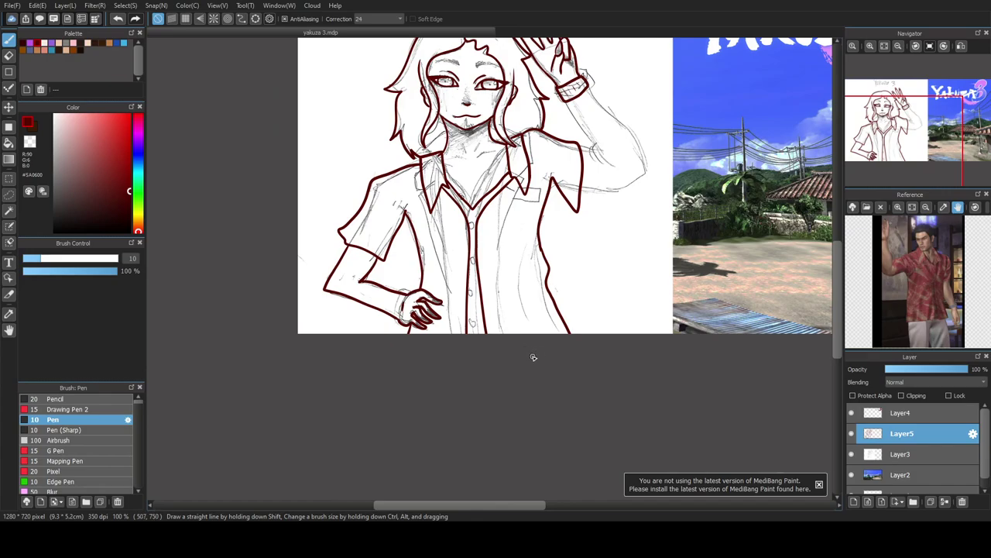
- Ink both edges of the raised forearm from the bracelet to the elbow, and the upper arm's underside back to the sleeve
drag(838, 293, 835, 269)
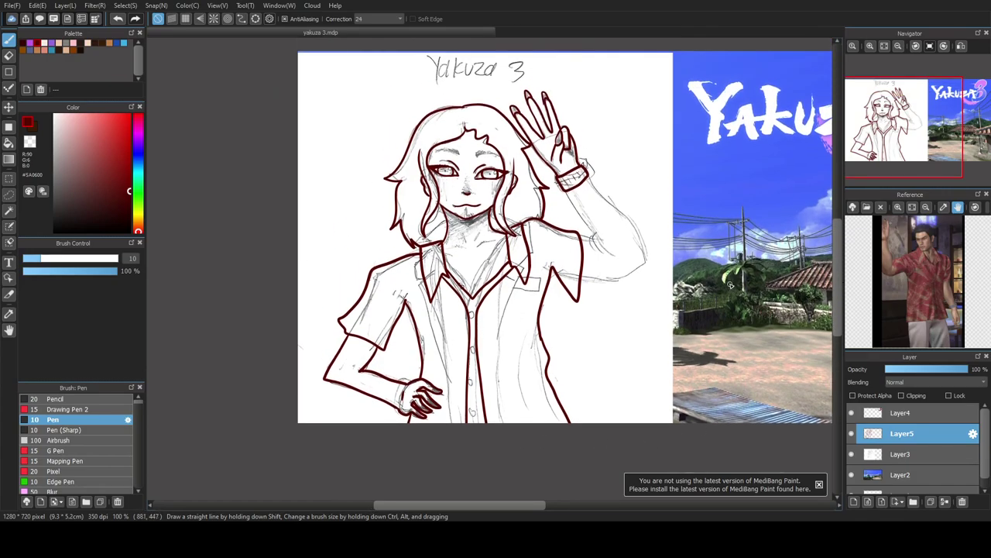
scroll(648, 247, up, 2)
mouse_move(529, 110)
mouse_down()
mouse_move(599, 191)
mouse_move(640, 276)
mouse_up()
mouse_move(484, 142)
mouse_down()
mouse_move(556, 247)
mouse_move(519, 227)
mouse_up()
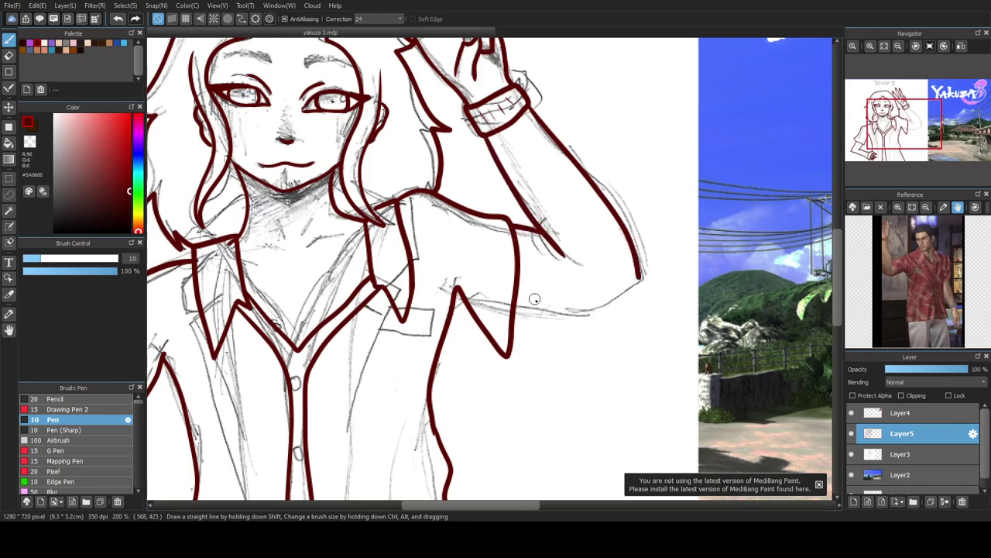
mouse_move(512, 305)
mouse_down()
mouse_move(584, 311)
mouse_move(635, 281)
mouse_up()
key(e)
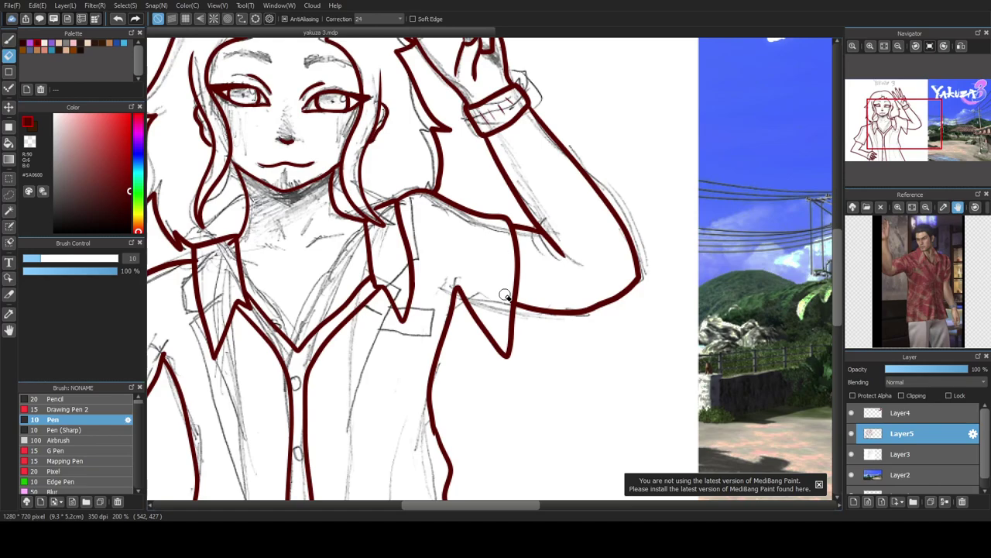
key(b)
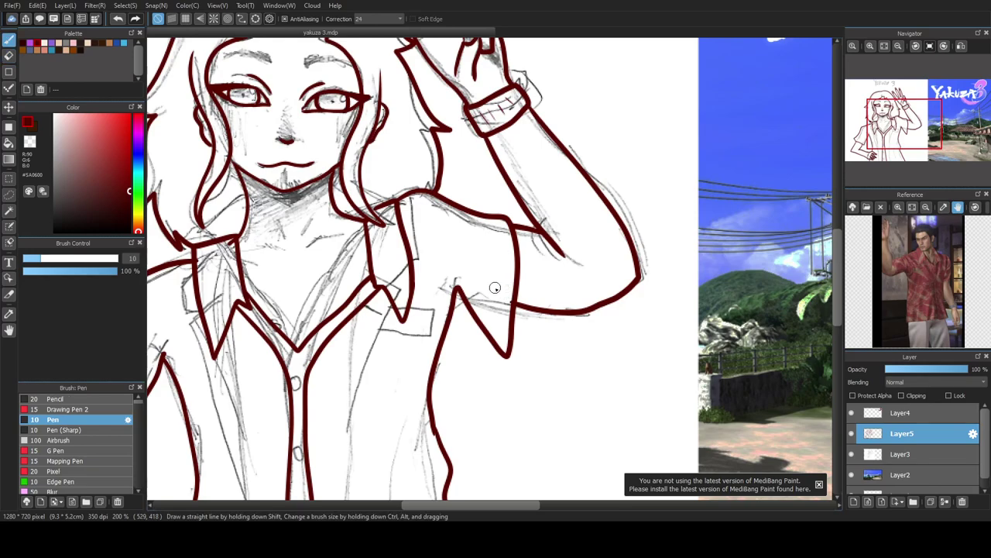
key(e)
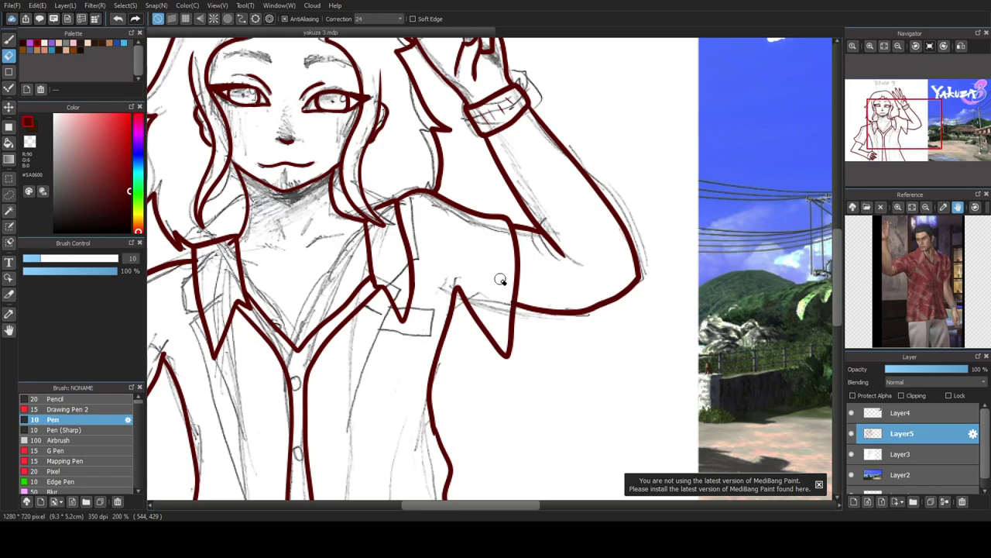
key(b)
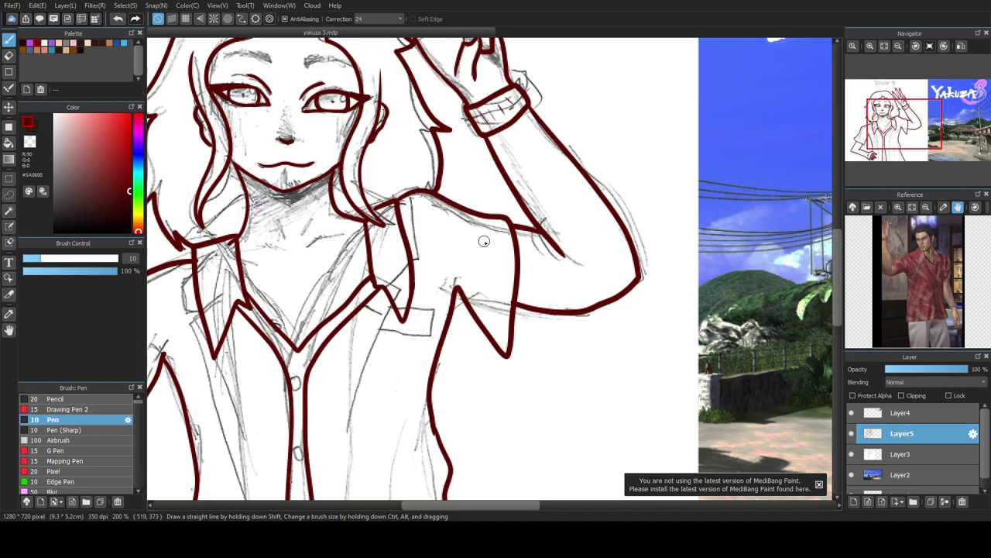
- Ink the two collarbones and the two short slanted neck lines above them inside the open collar
scroll(473, 240, down, 1)
scroll(329, 258, up, 1)
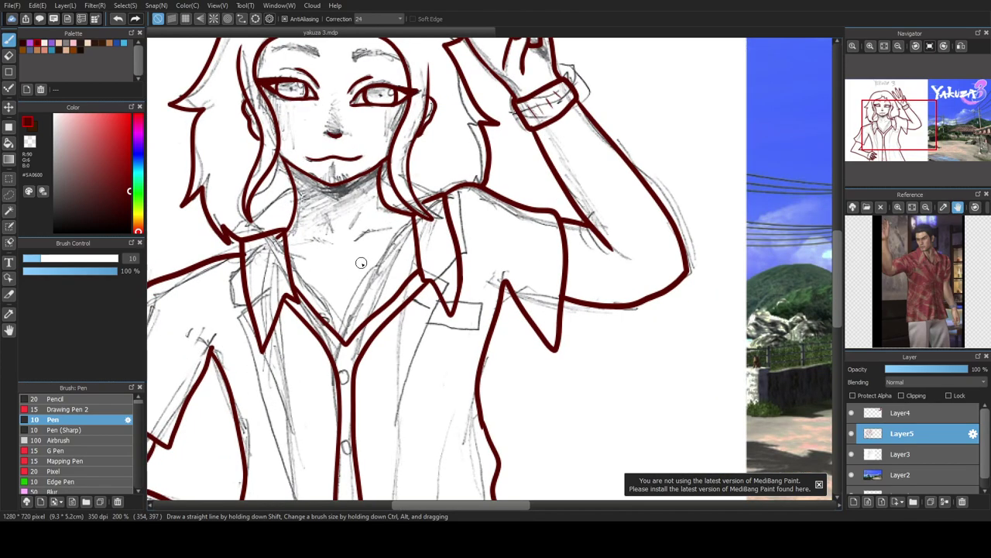
scroll(364, 258, up, 2)
mouse_move(348, 240)
mouse_down()
mouse_move(378, 203)
mouse_move(430, 203)
mouse_up()
drag(303, 233, 235, 225)
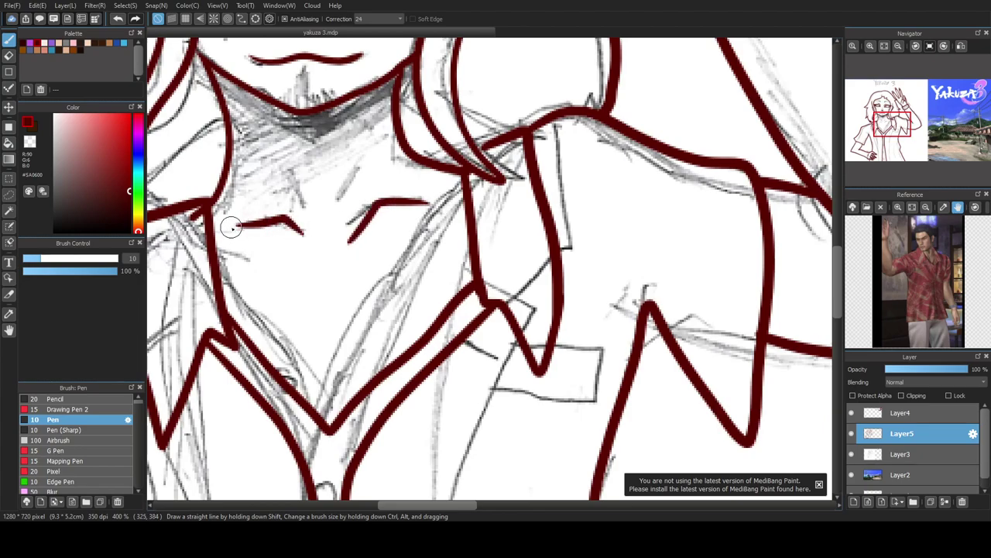
drag(282, 150, 308, 203)
drag(354, 149, 338, 198)
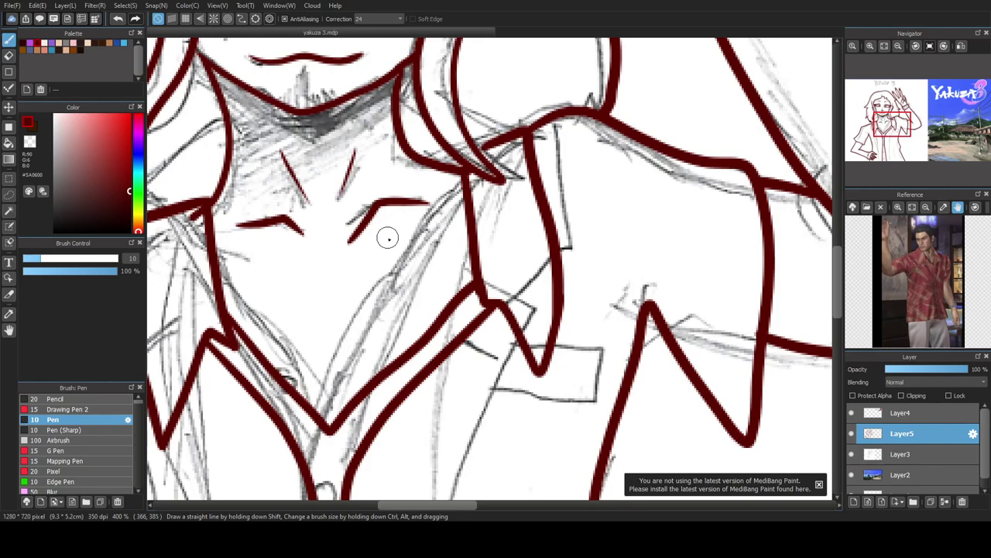
- Hide the pencil sketch on Layer3 and the background image on Layer2 to inspect the line art on its own
scroll(387, 233, down, 5)
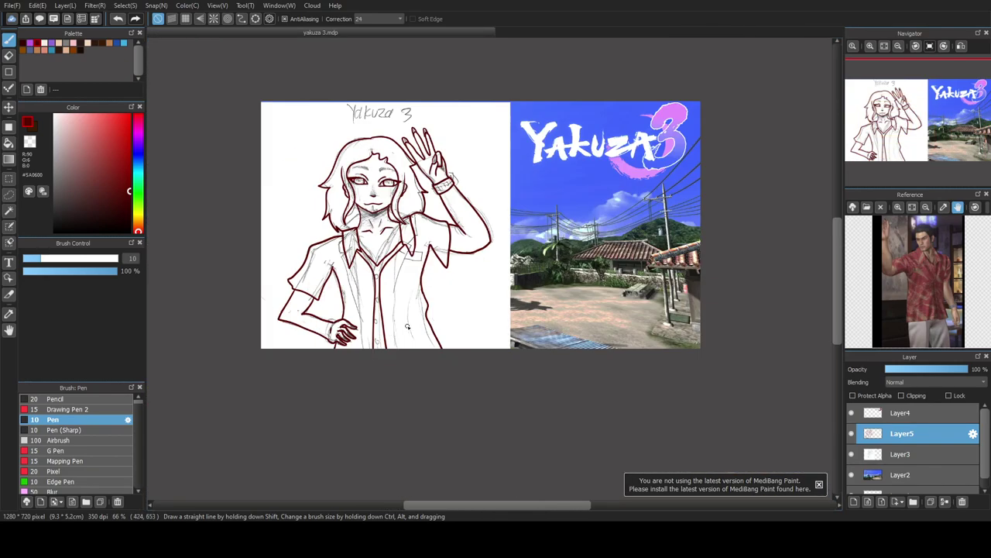
scroll(380, 305, up, 3)
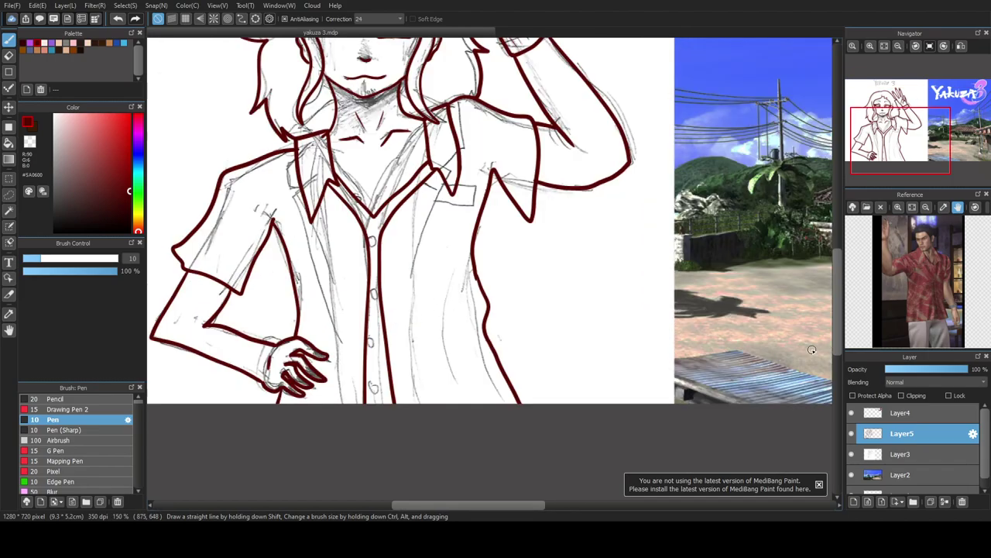
click(852, 454)
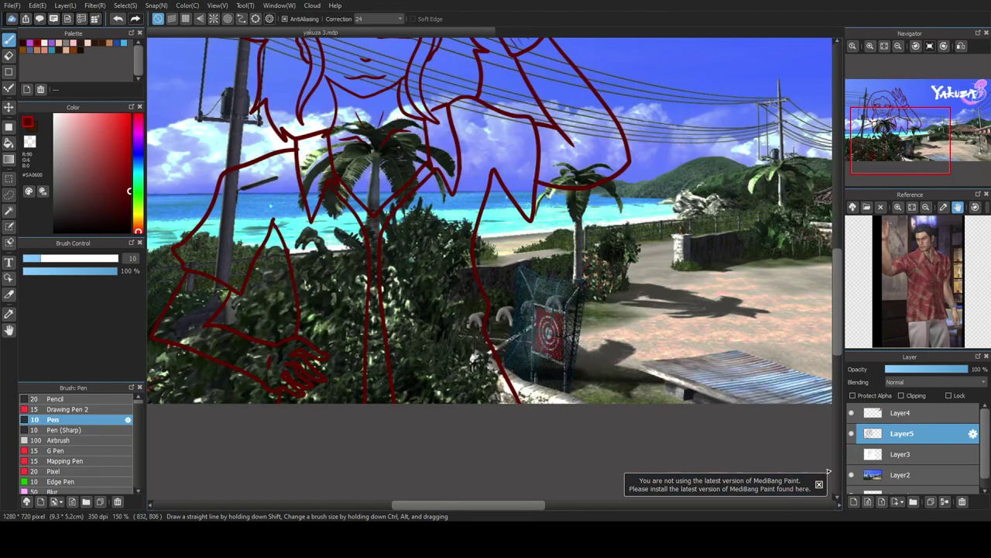
click(852, 475)
scroll(513, 249, down, 3)
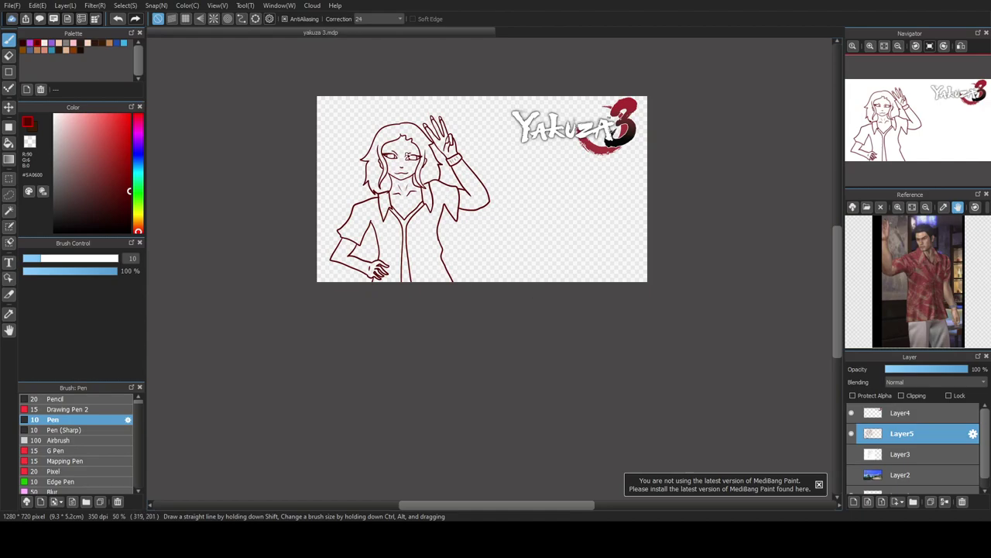
scroll(410, 152, up, 3)
scroll(431, 167, down, 2)
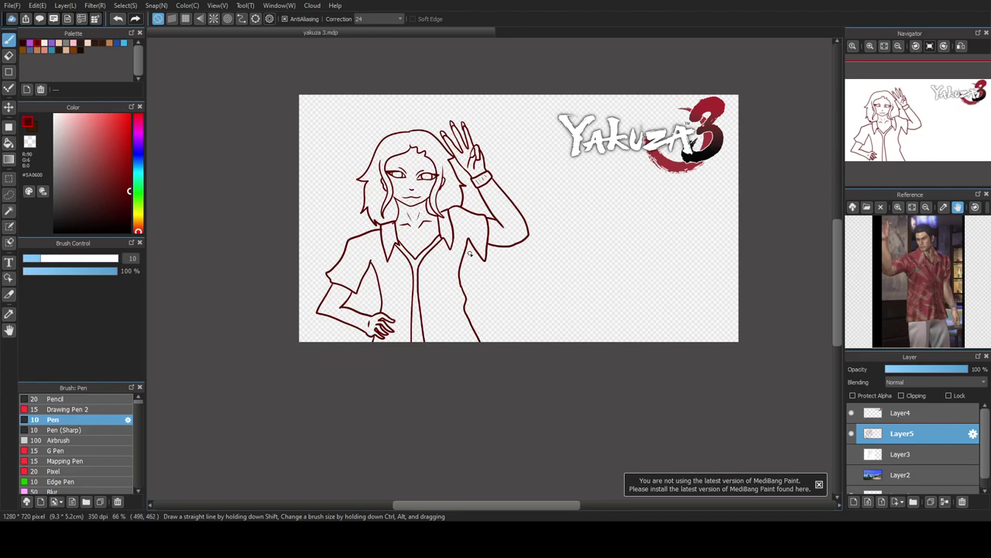
scroll(461, 277, up, 4)
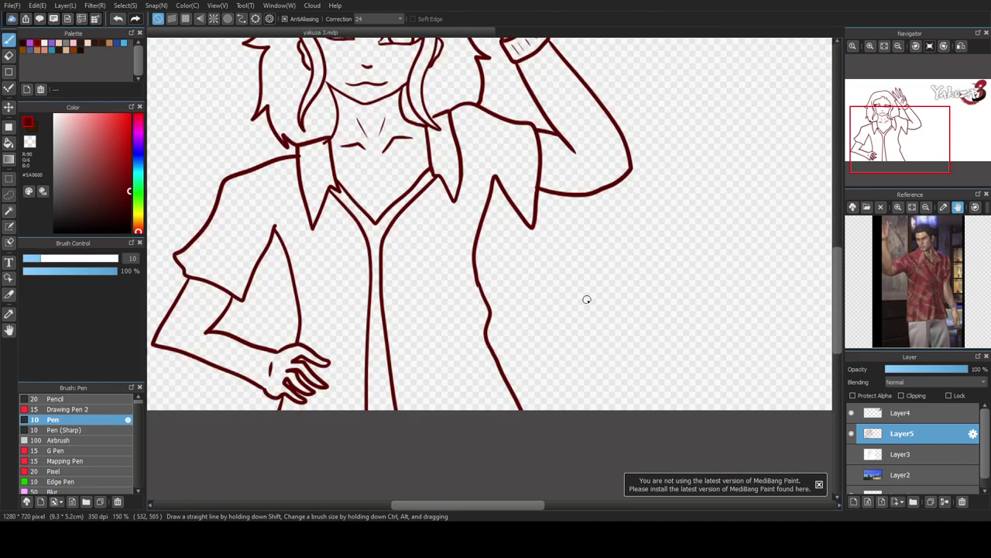
- Add a new empty layer directly above the hidden sketch on Layer3, beneath the line art
click(900, 457)
click(852, 501)
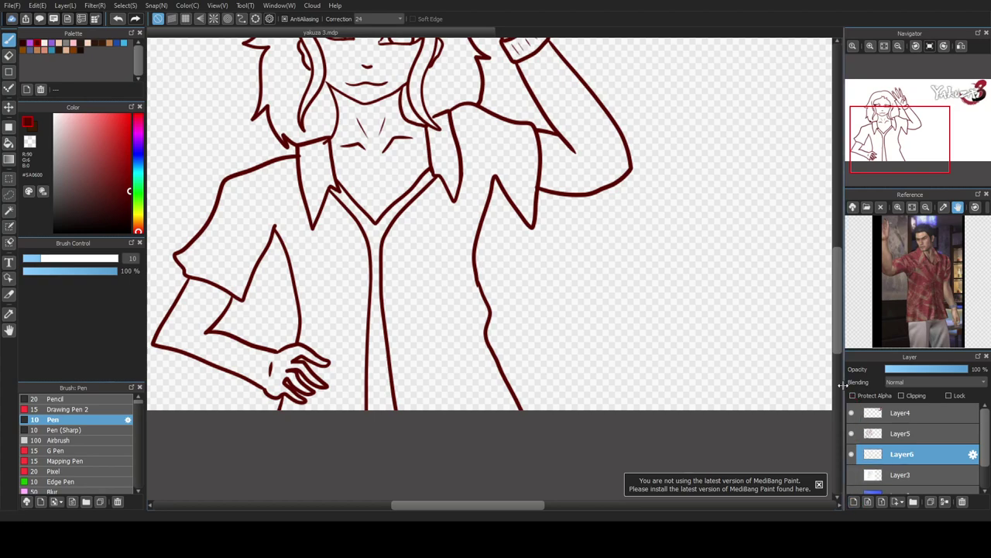
scroll(839, 326, up, 2)
scroll(839, 324, up, 2)
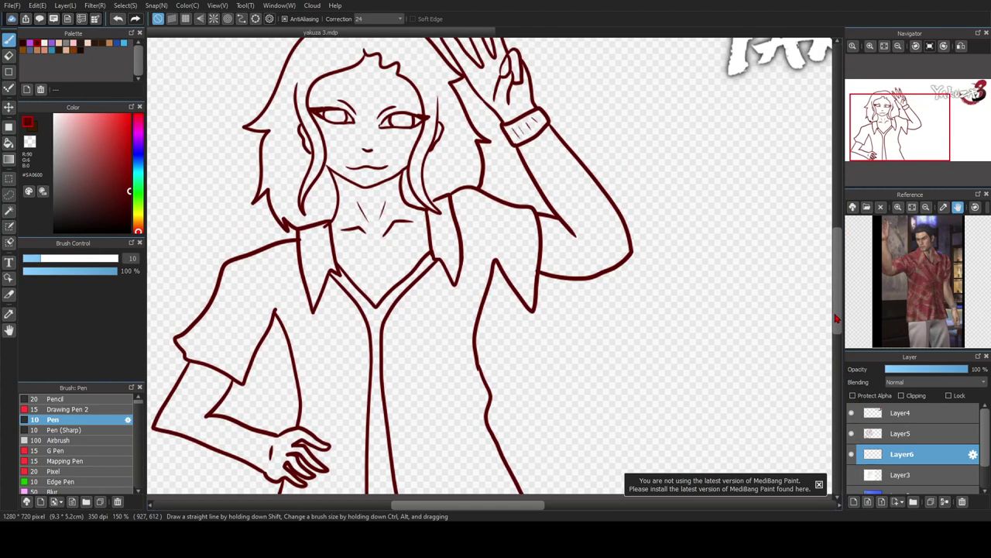
scroll(829, 315, up, 1)
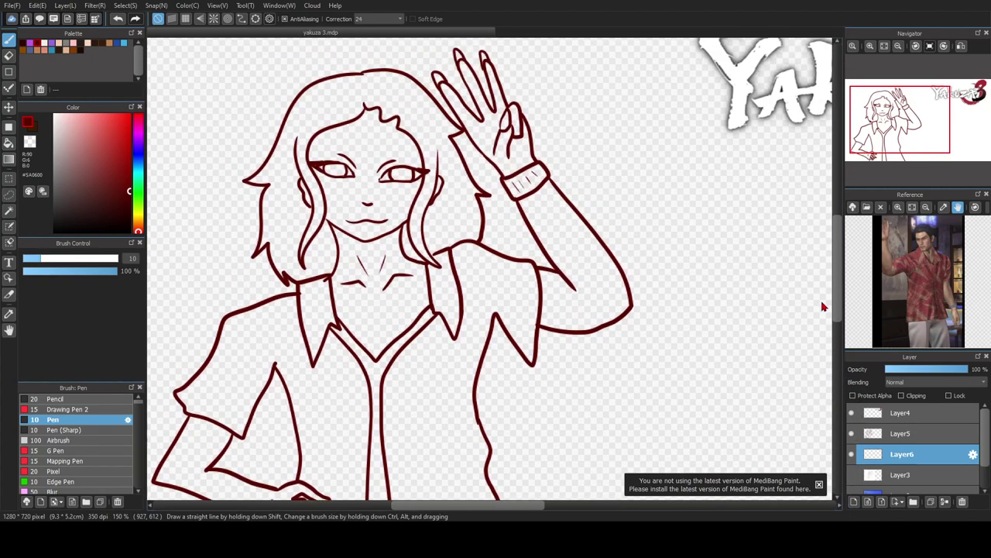
scroll(821, 308, up, 1)
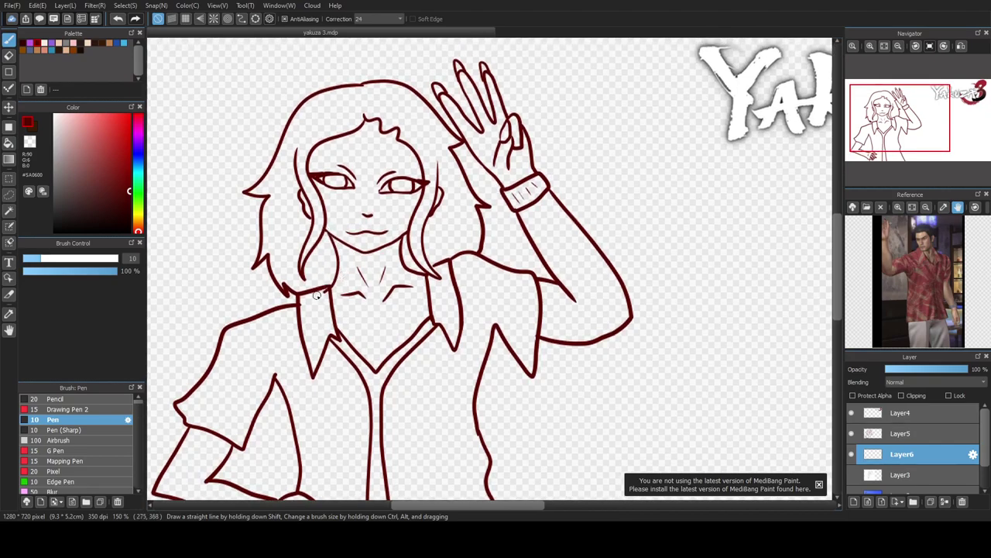
- Clean up the line art on Layer5 with the eraser where the shirt collar meets the neck
key(e)
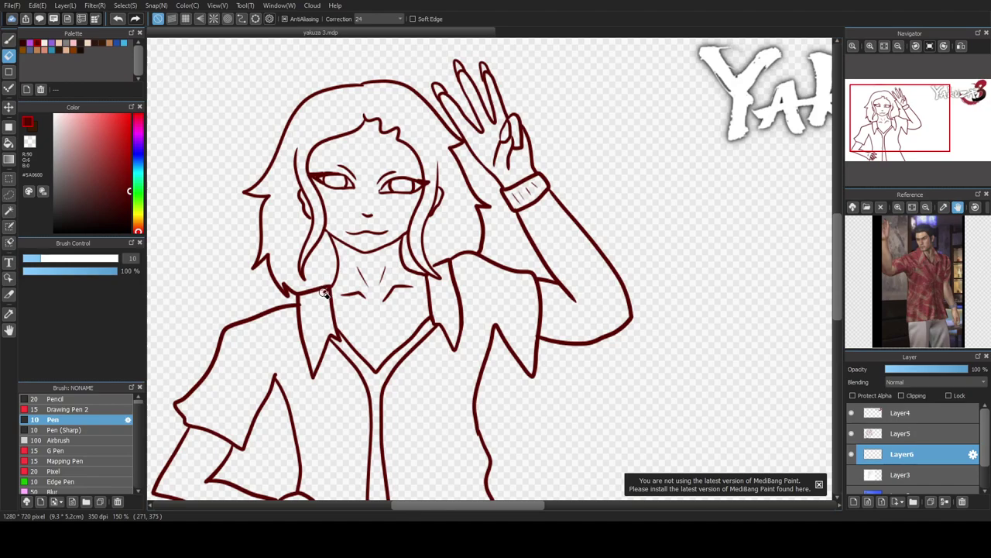
click(867, 437)
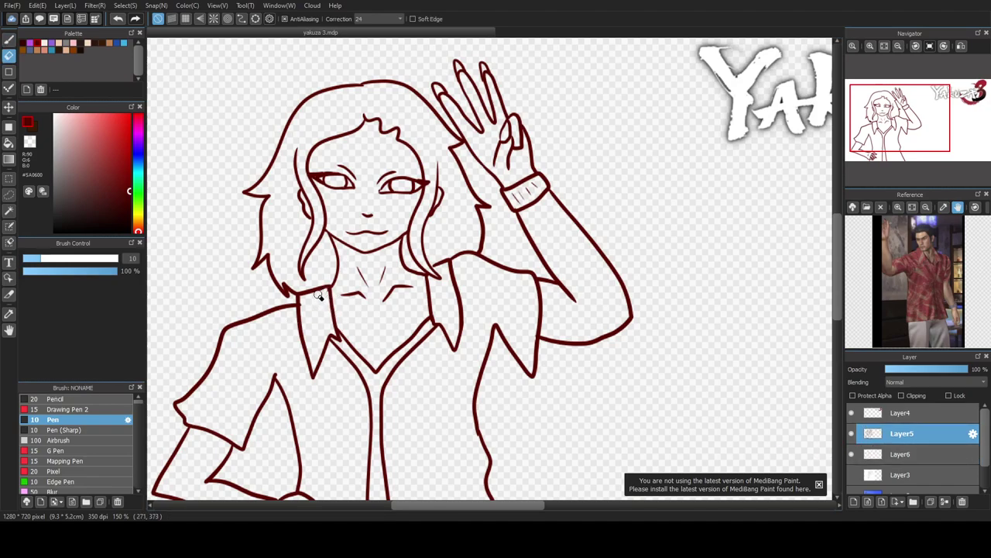
key(b)
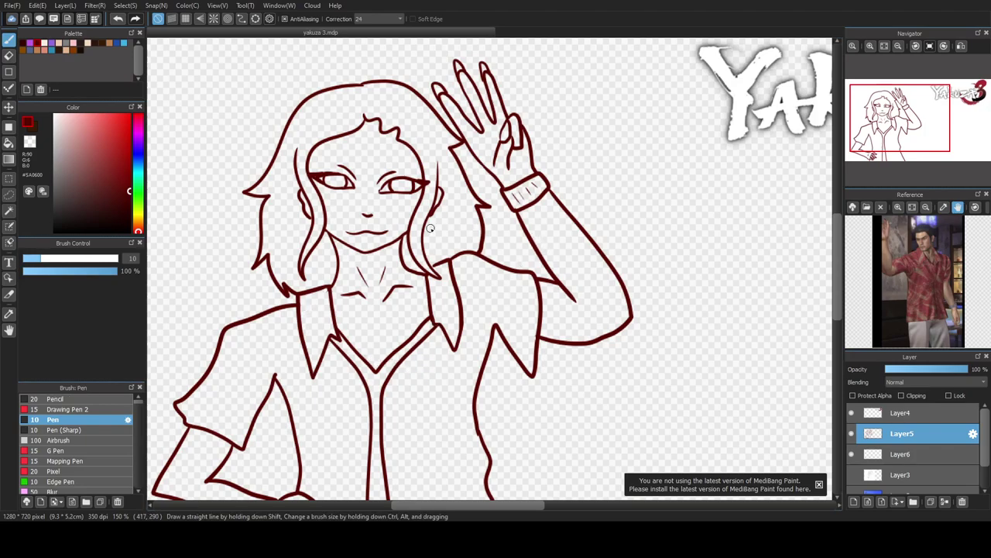
- Fill the neck, both arms, the raised hand and the face on Layer6 with skin tone #F0C9AB
click(889, 459)
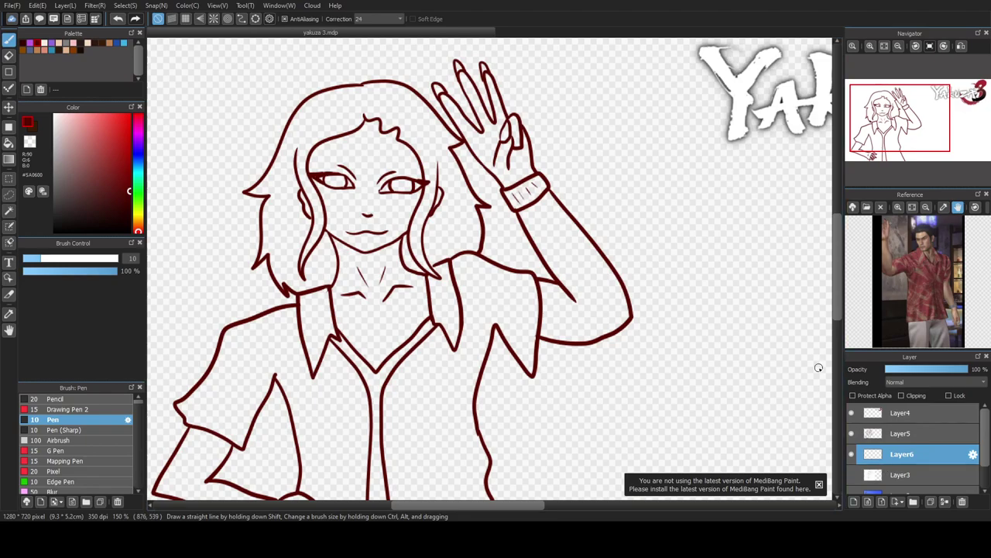
drag(839, 306, 840, 321)
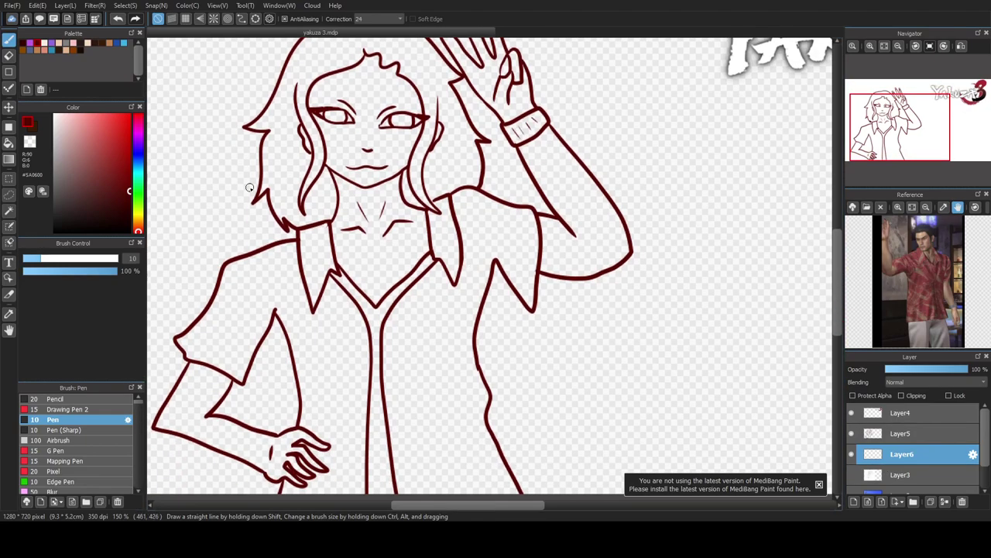
click(9, 142)
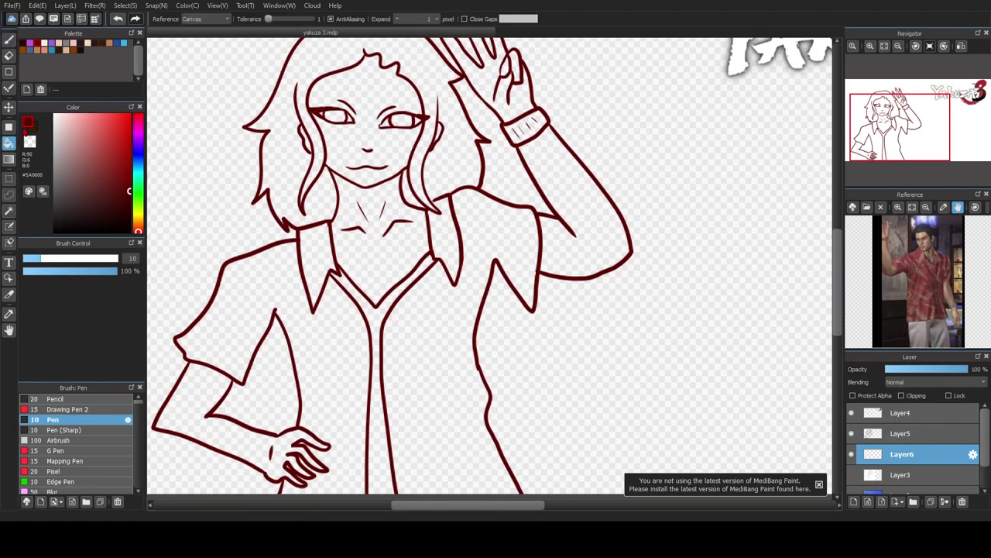
click(58, 44)
click(386, 268)
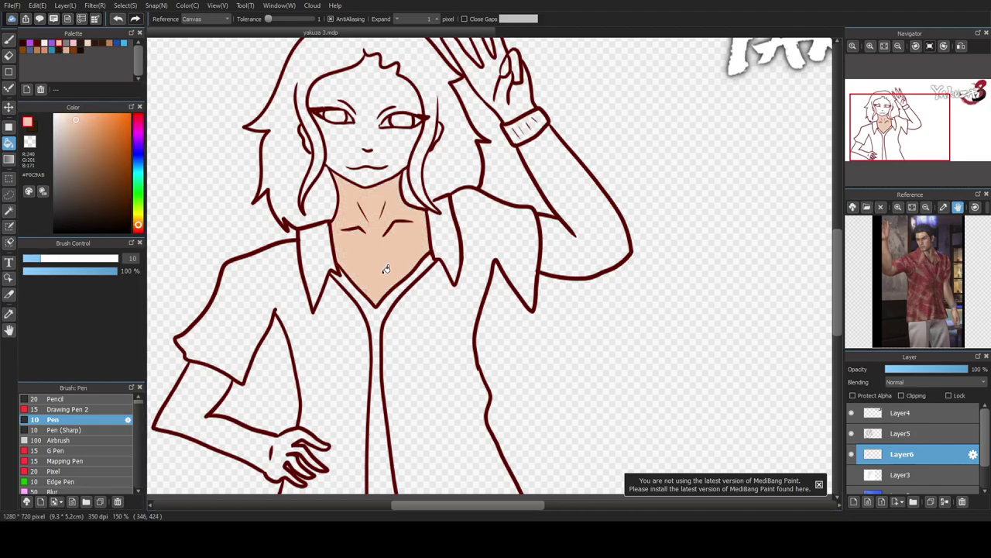
click(212, 390)
click(563, 165)
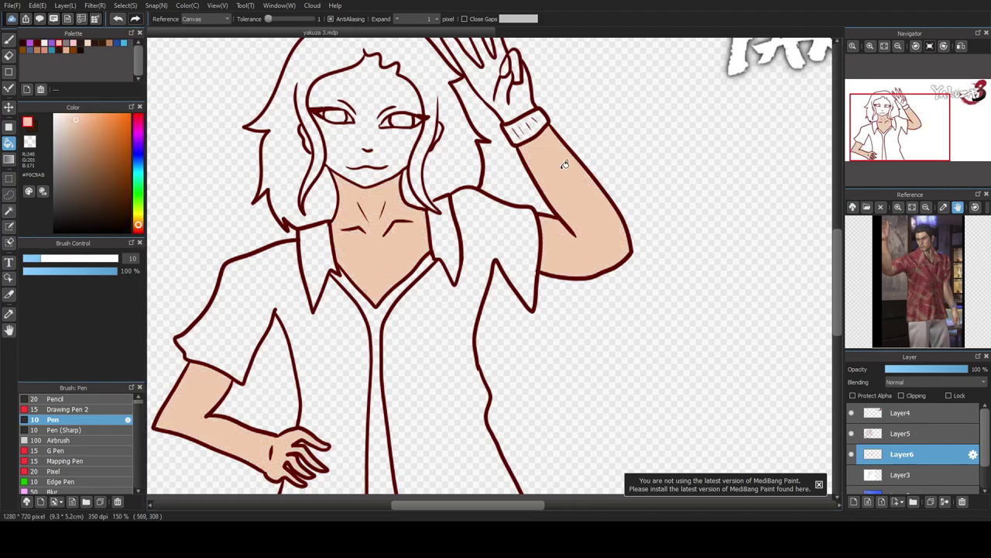
click(520, 93)
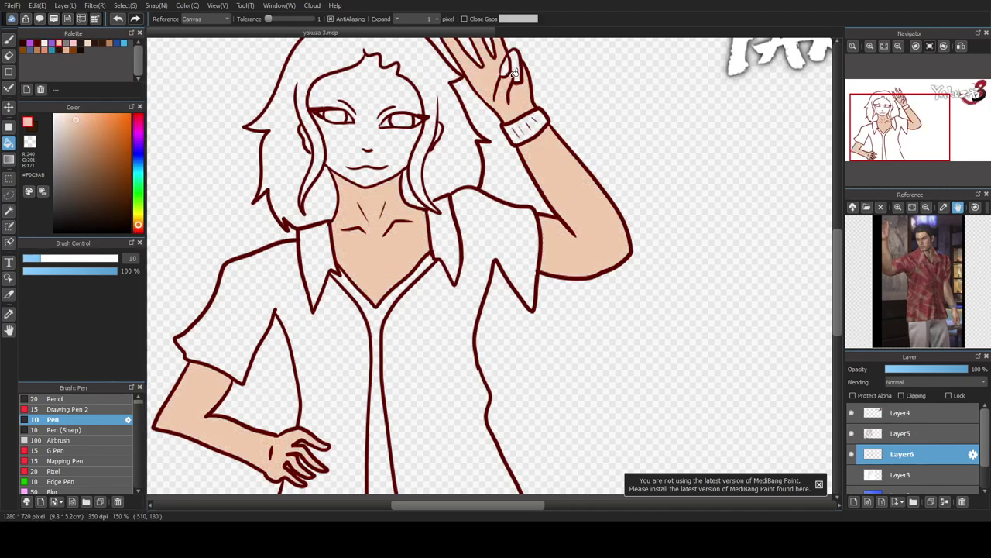
click(378, 130)
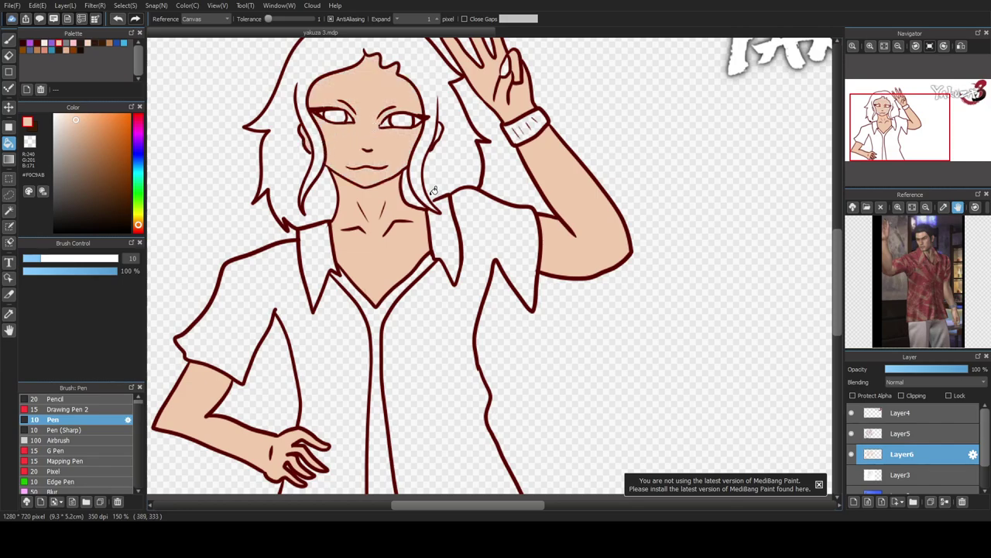
- Fill all sections of the hair with dark brown #381C06 on Layer6
scroll(448, 110, up, 1)
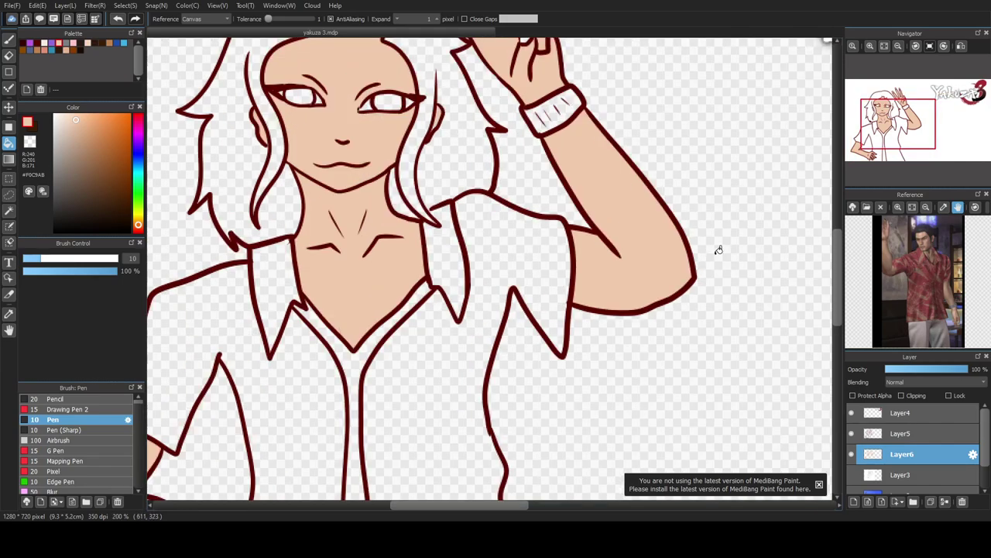
drag(840, 296, 841, 285)
key(b)
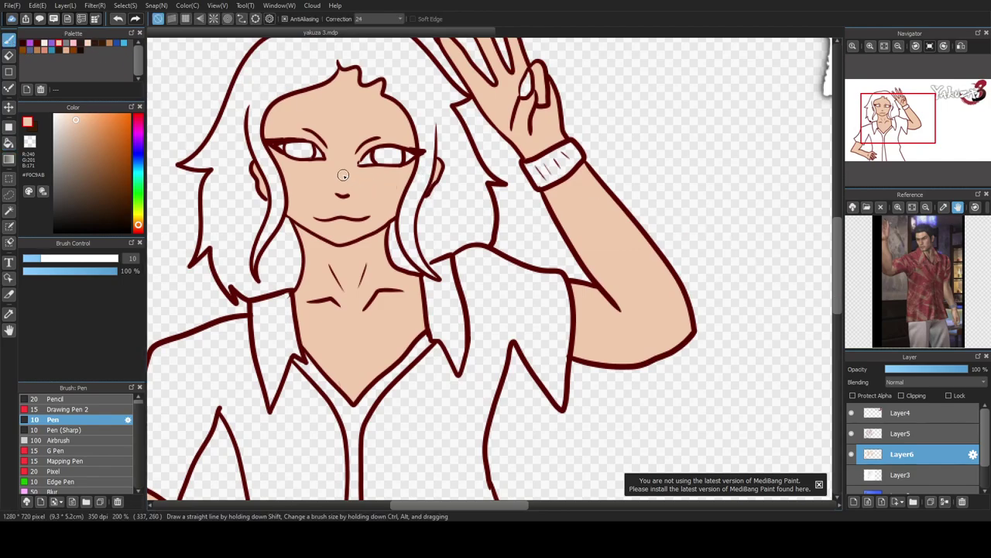
scroll(330, 155, down, 2)
click(100, 43)
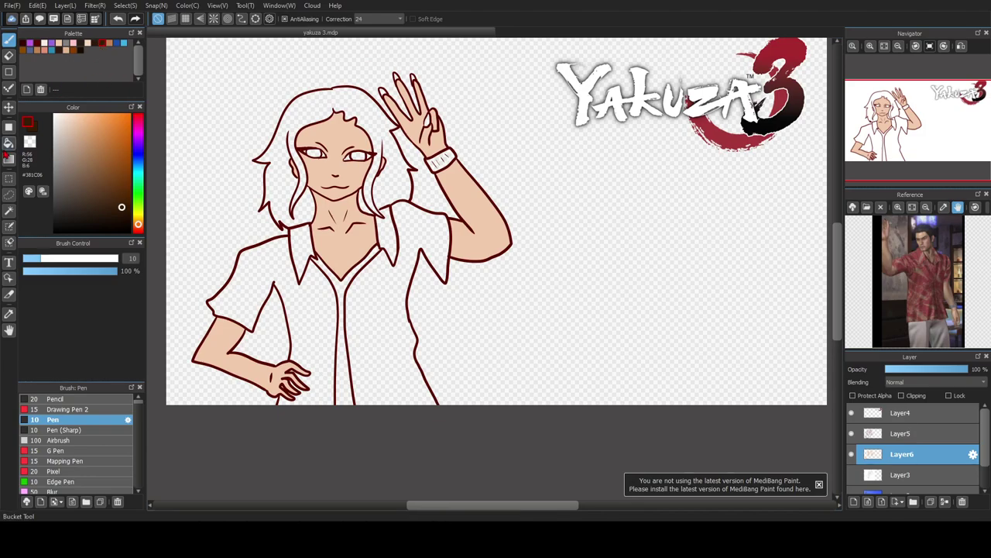
click(9, 143)
click(297, 195)
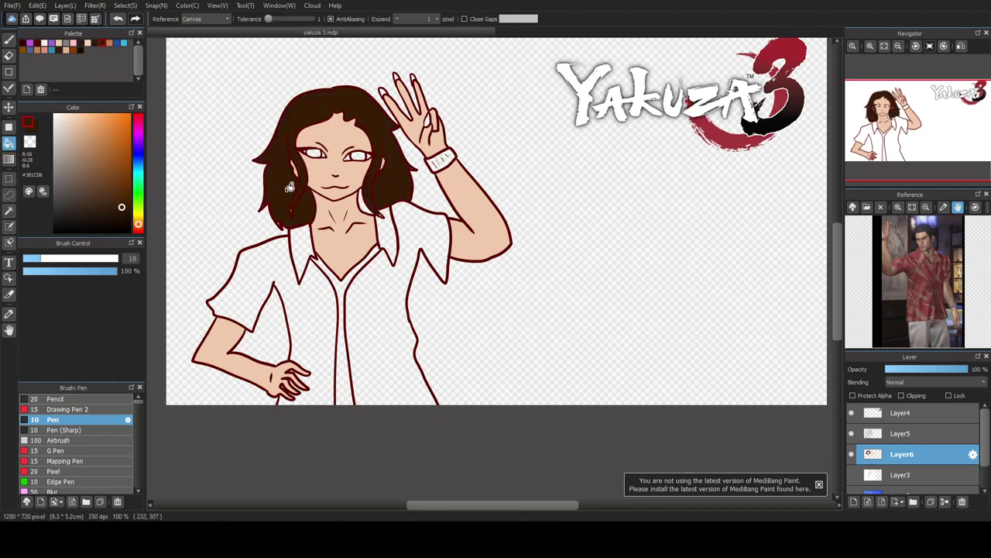
click(363, 205)
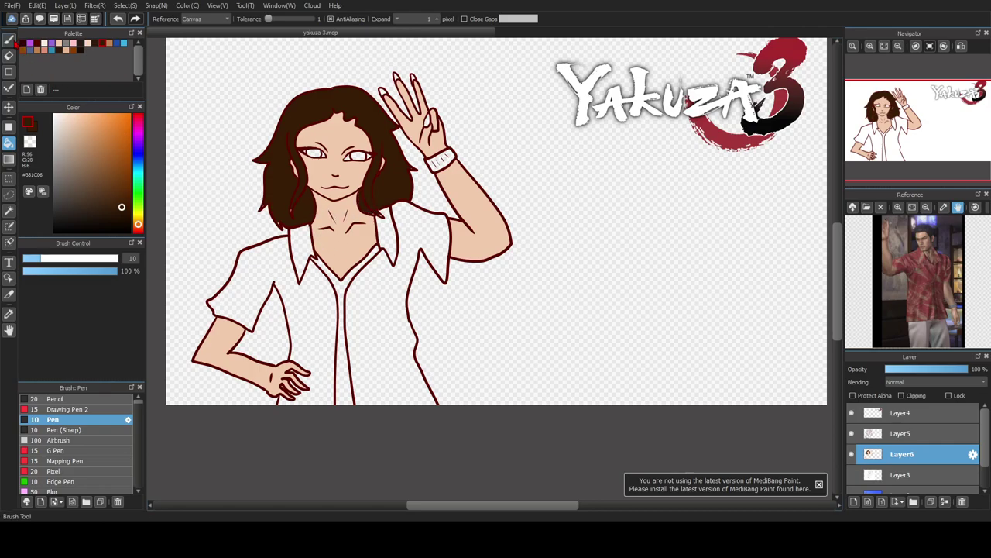
- Paint the irises of both eyes solid dark brown #381C06 with the 10 px Pen brush
click(8, 39)
scroll(238, 177, up, 2)
scroll(238, 177, up, 1)
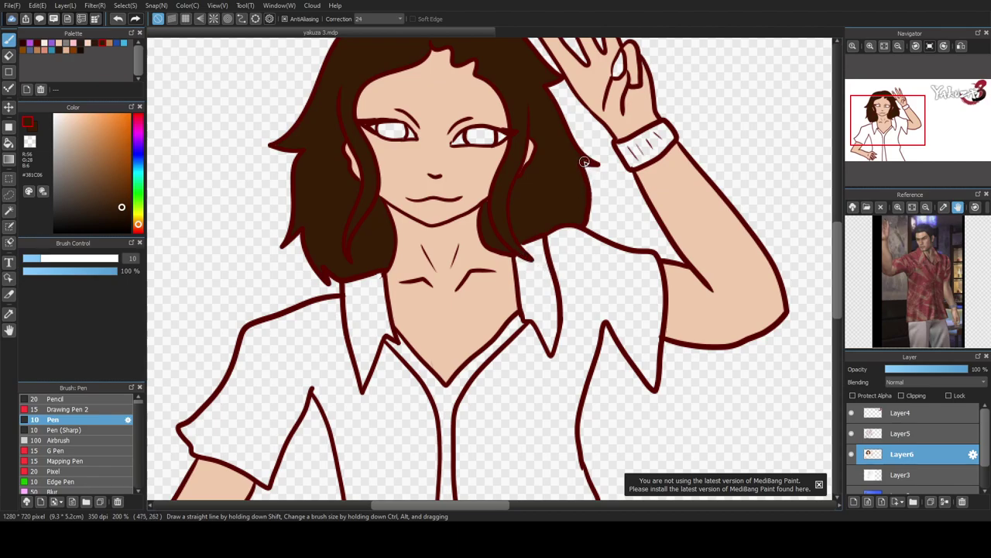
drag(836, 231, 837, 199)
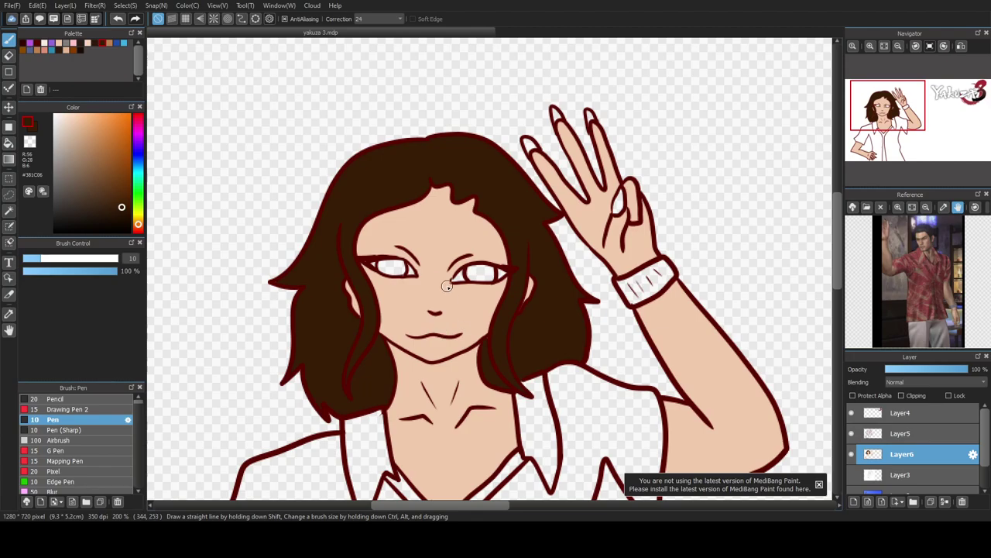
scroll(390, 264, up, 2)
mouse_move(390, 264)
mouse_down()
mouse_move(372, 270)
mouse_move(388, 282)
mouse_move(416, 268)
mouse_move(427, 295)
mouse_up()
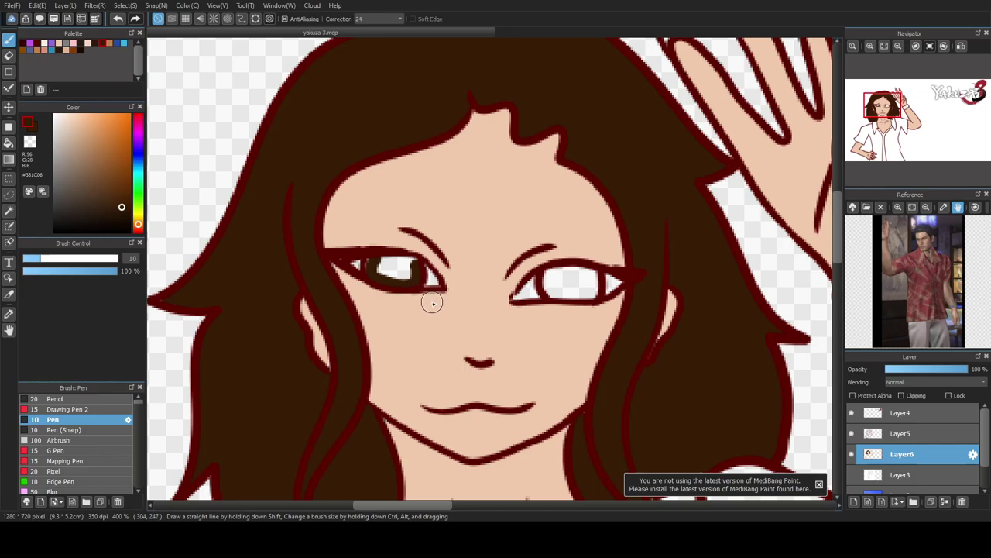
scroll(392, 274, up, 2)
drag(349, 241, 400, 281)
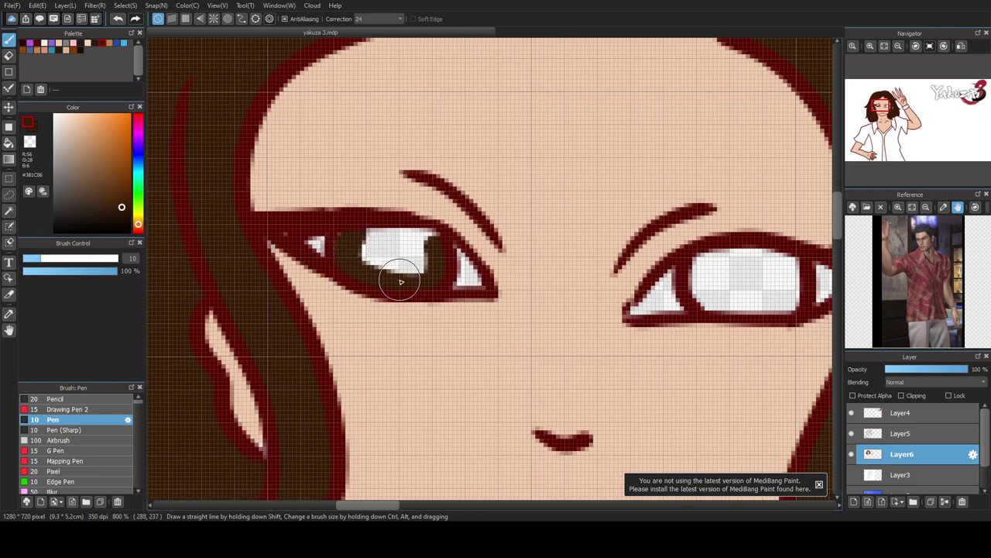
mouse_move(377, 250)
mouse_down()
mouse_move(425, 242)
mouse_move(361, 231)
mouse_move(347, 244)
mouse_move(393, 264)
mouse_up()
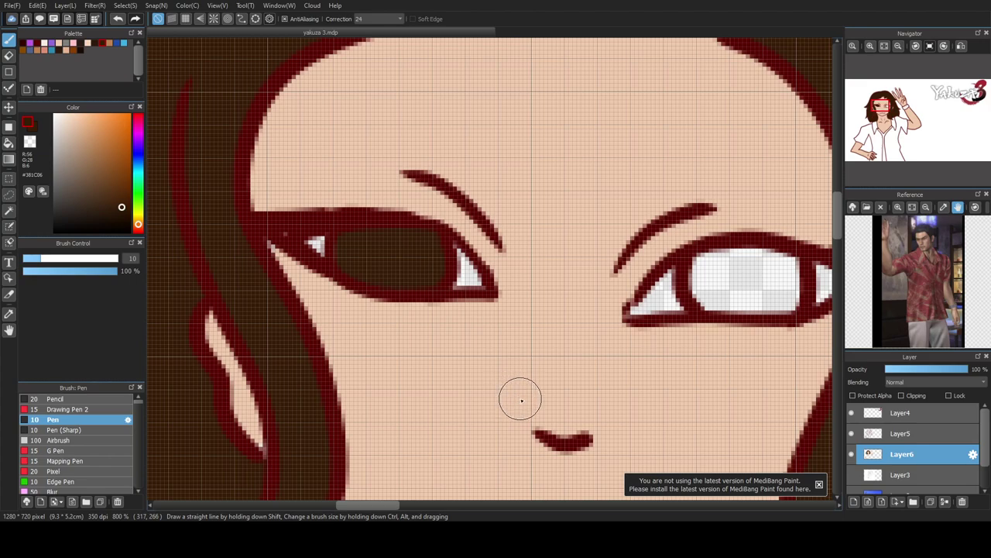
drag(391, 508, 403, 517)
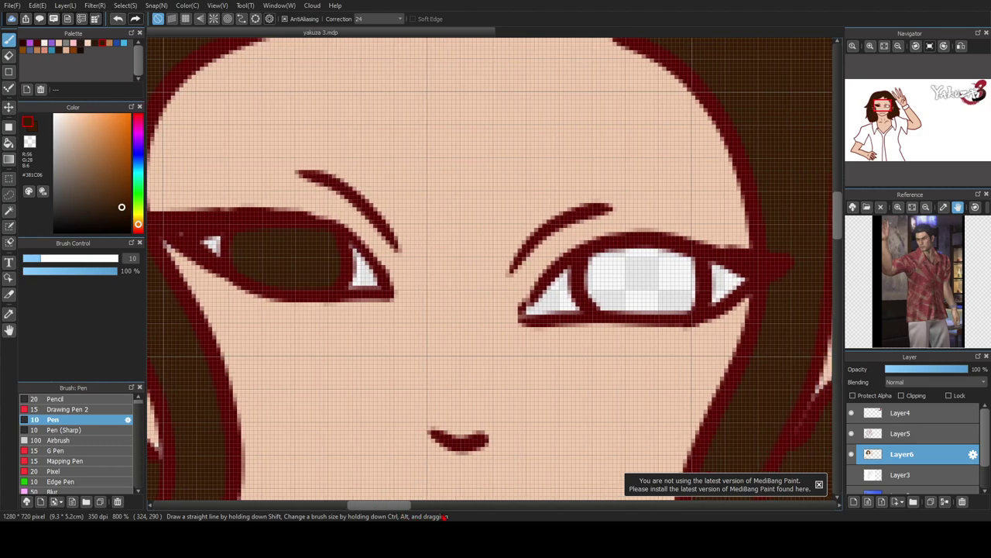
mouse_move(625, 261)
mouse_down()
mouse_move(595, 294)
mouse_move(683, 308)
mouse_move(689, 281)
mouse_move(678, 261)
mouse_move(630, 256)
mouse_move(610, 280)
mouse_move(666, 284)
mouse_move(635, 282)
mouse_up()
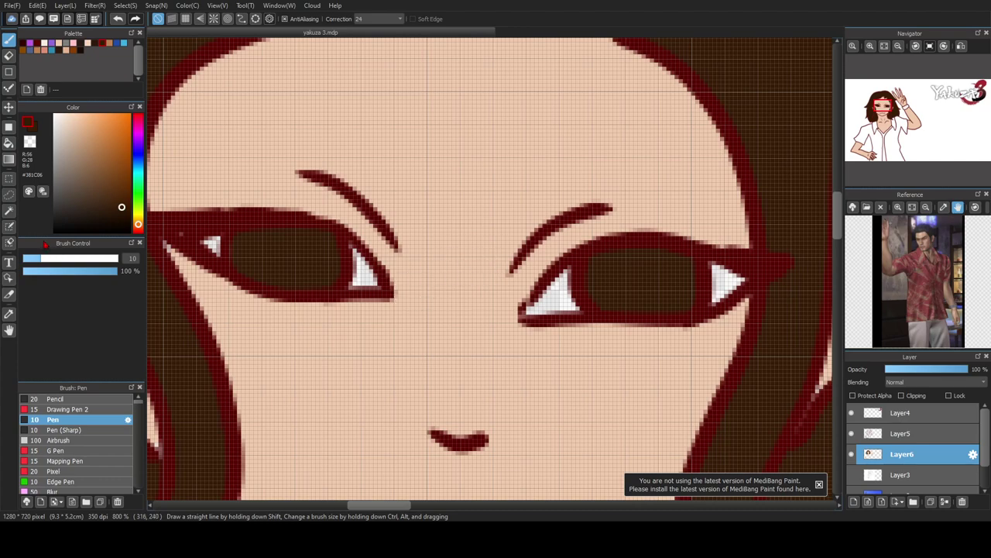
- Paint the whites of both eyes off-white #F7ECE4 around the brown irises
click(45, 44)
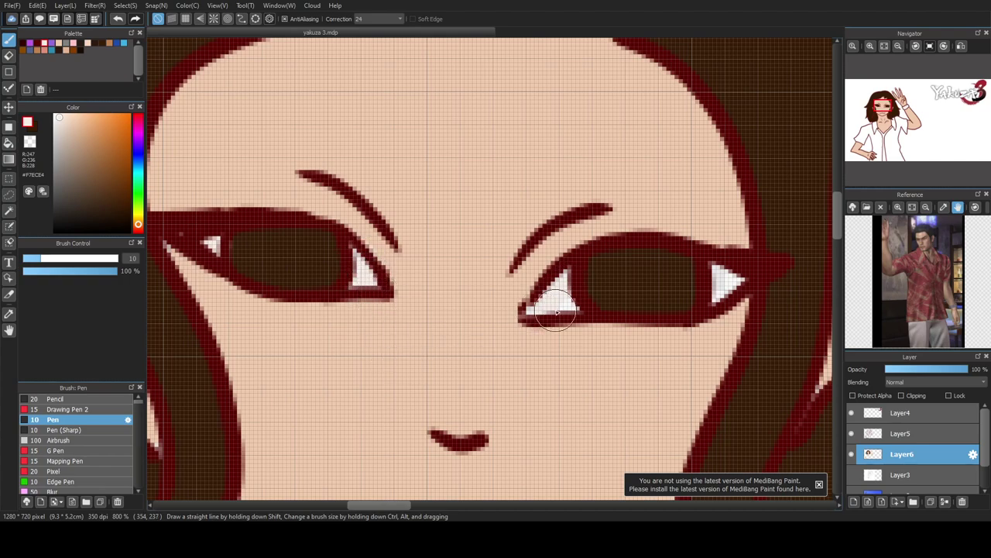
scroll(411, 284, down, 5)
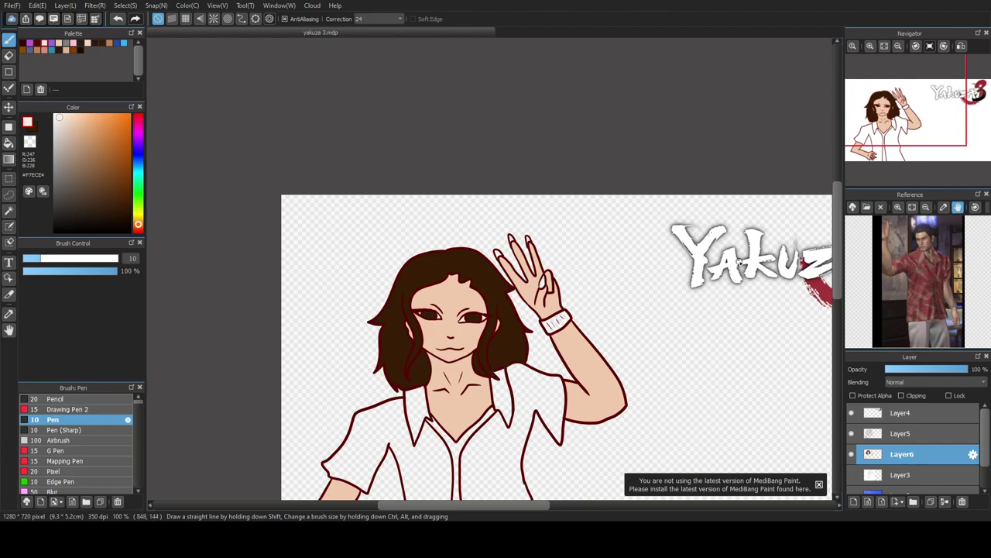
scroll(830, 221, down, 3)
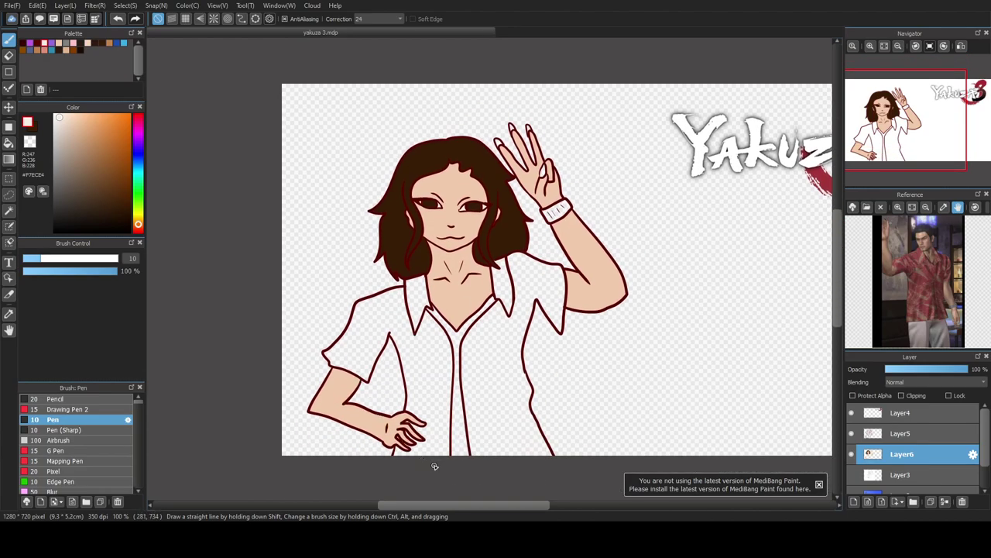
- Fill the fingernails of the raised hand with dark red #5A0600 on Layer6
click(892, 430)
click(894, 455)
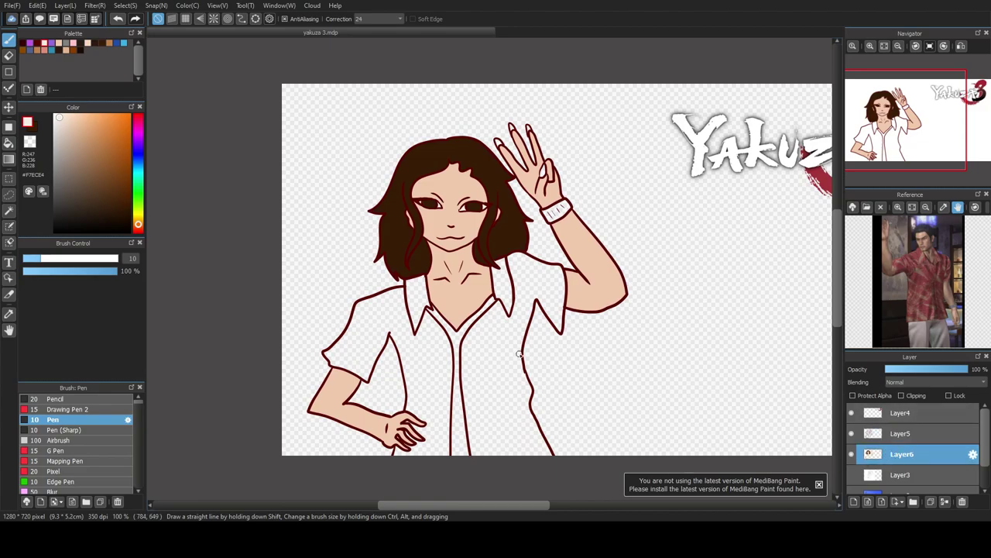
click(9, 145)
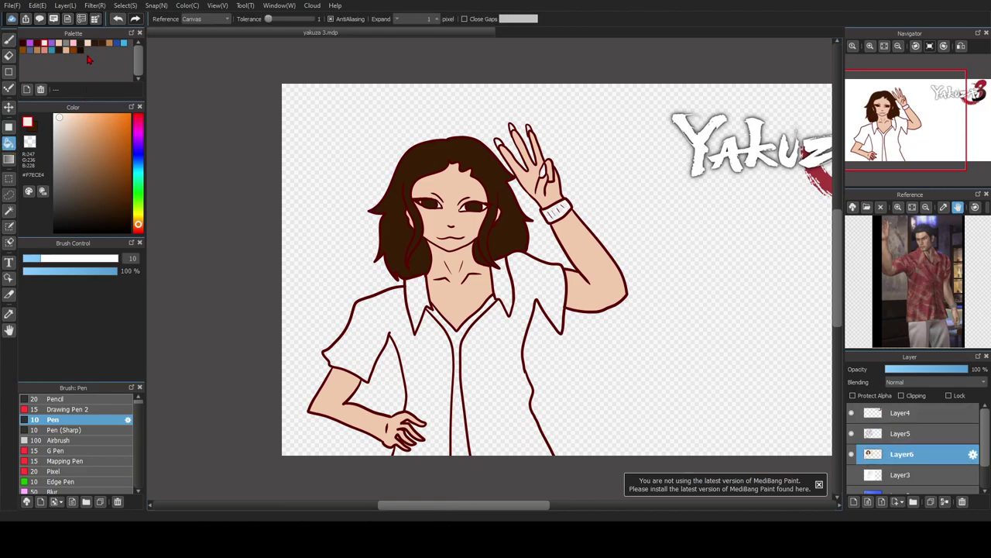
click(37, 44)
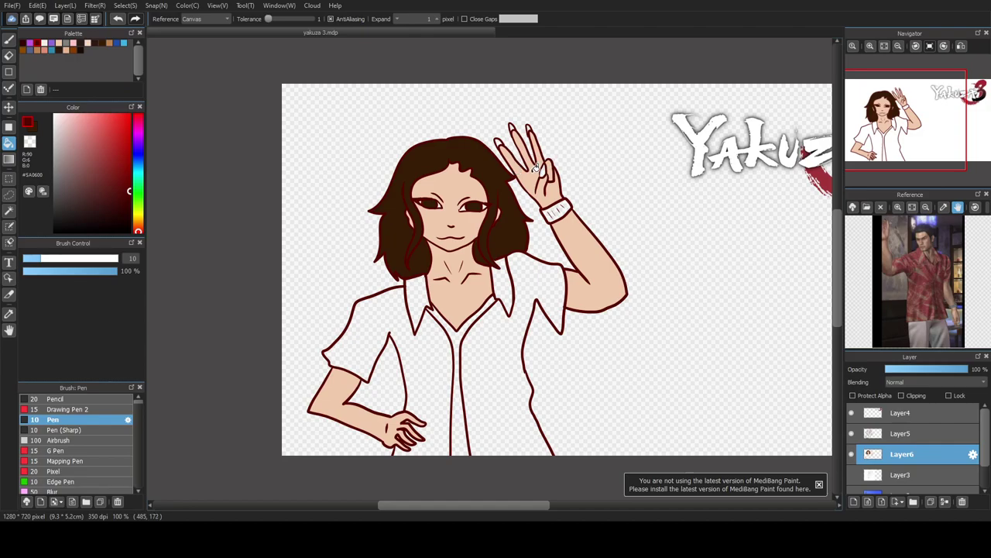
scroll(536, 169, up, 2)
- Recolour the raised hand's fingernails on Layer6 with dark #311D1A sampled from the 3 in the Yakuza logo
scroll(537, 98, down, 5)
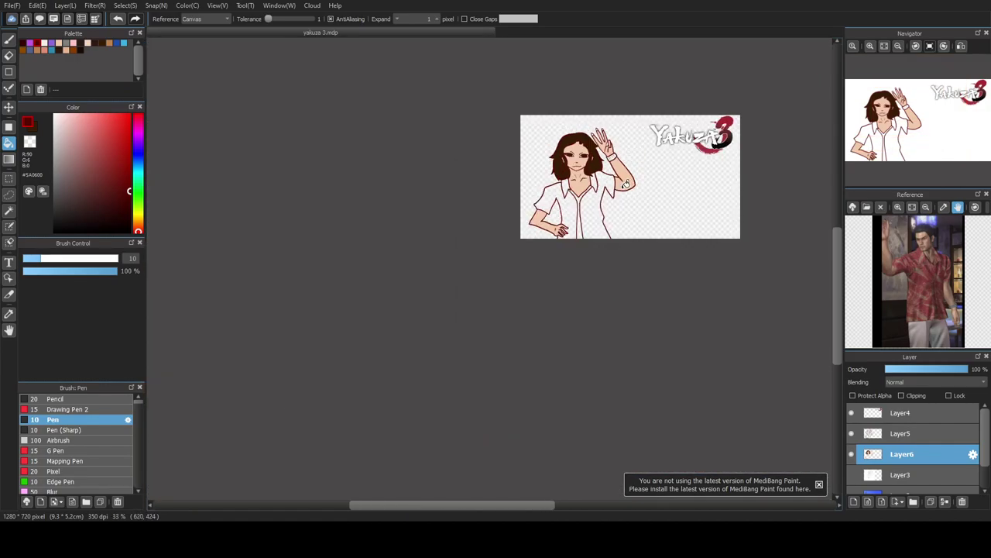
scroll(728, 155, up, 4)
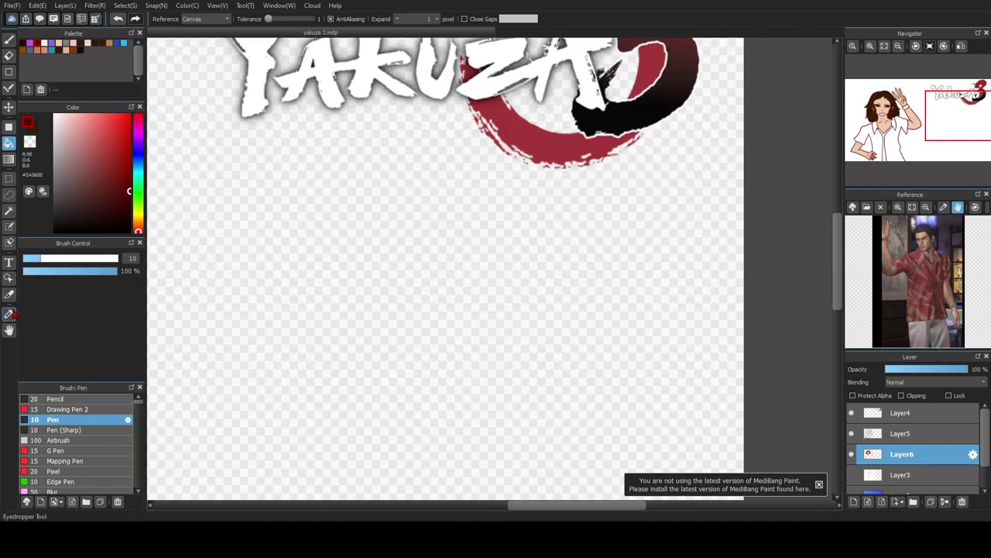
click(8, 313)
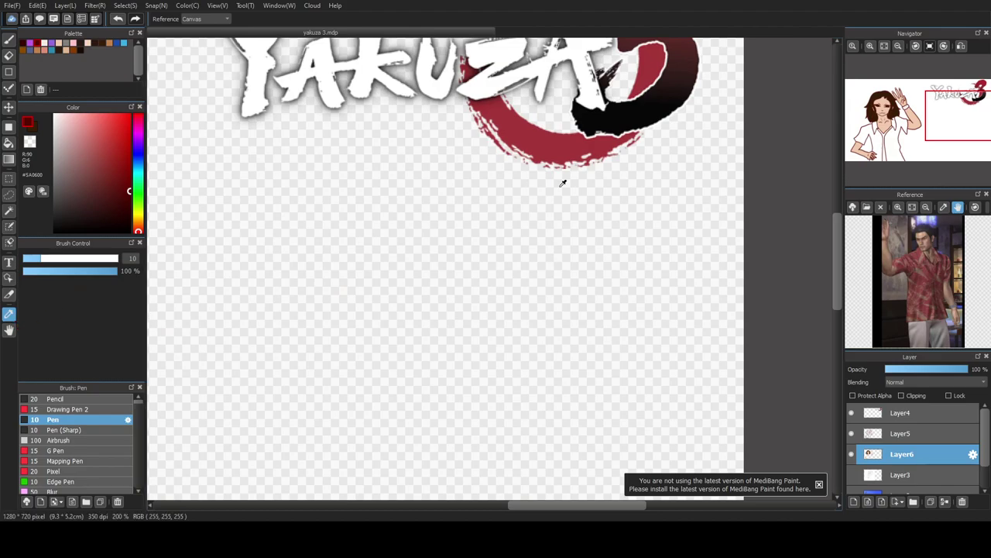
click(681, 76)
drag(525, 509, 403, 508)
click(9, 143)
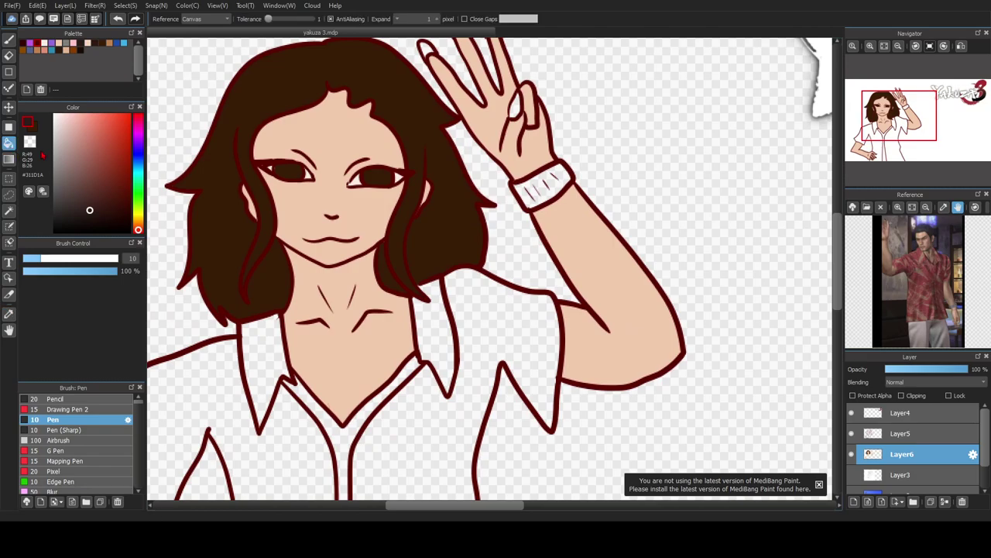
drag(836, 253, 836, 231)
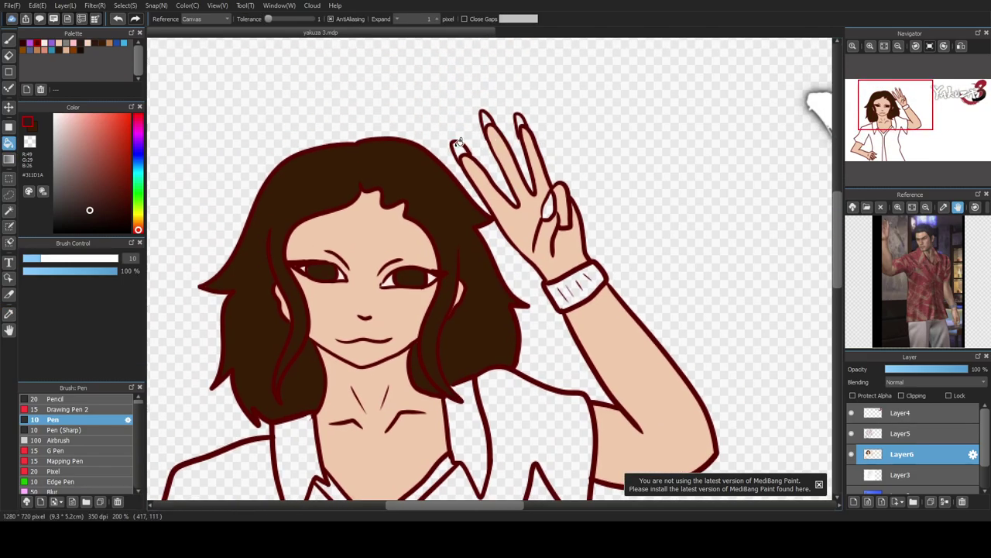
click(488, 120)
click(548, 208)
key(b)
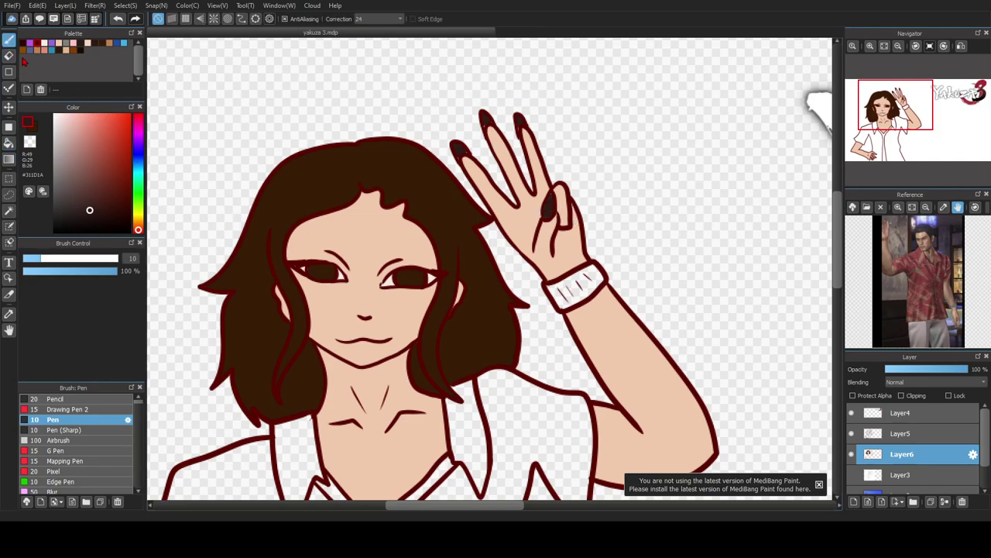
click(463, 150)
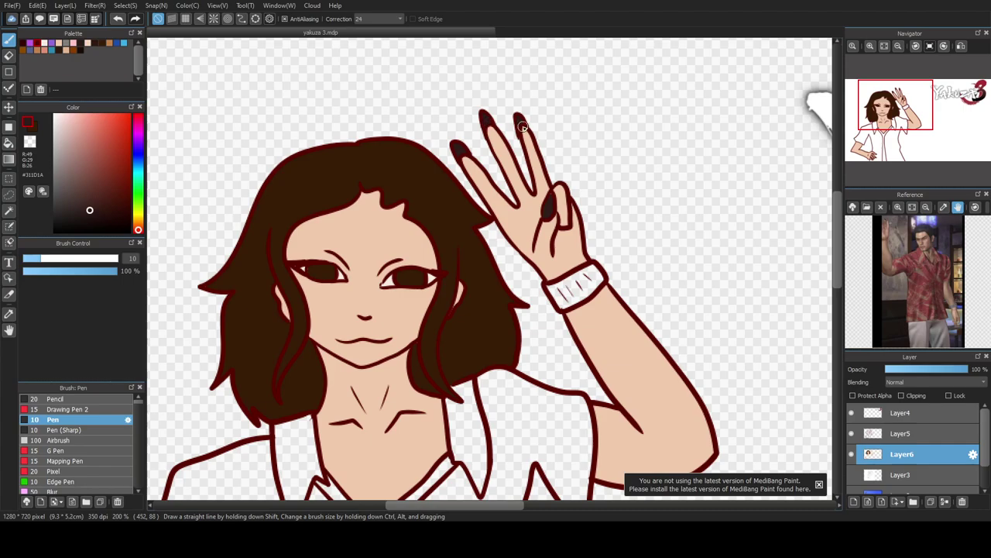
- Paint the fingernails of the hand on the hip with #311D1A on Layer5 using the 10 px Pen
drag(837, 235, 847, 309)
click(881, 437)
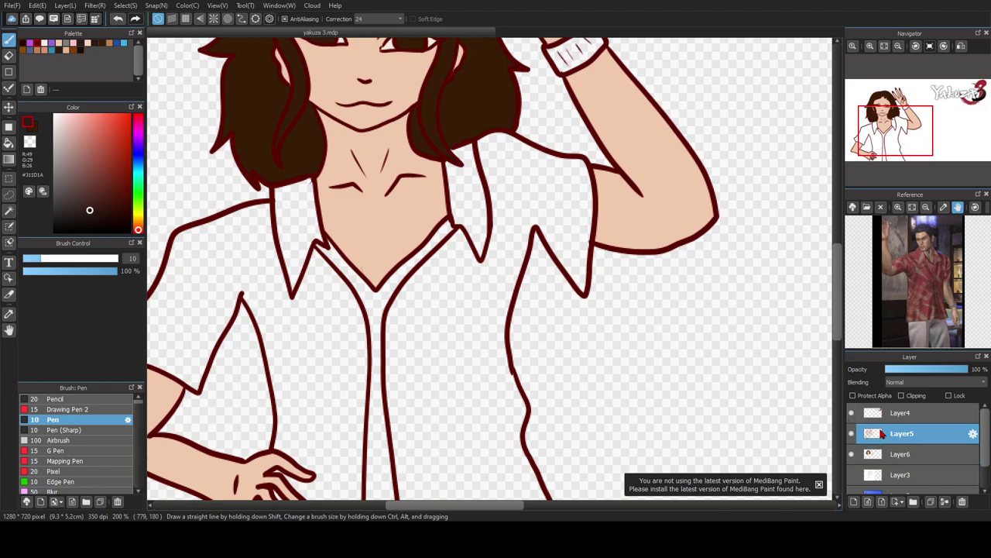
scroll(763, 344, down, 3)
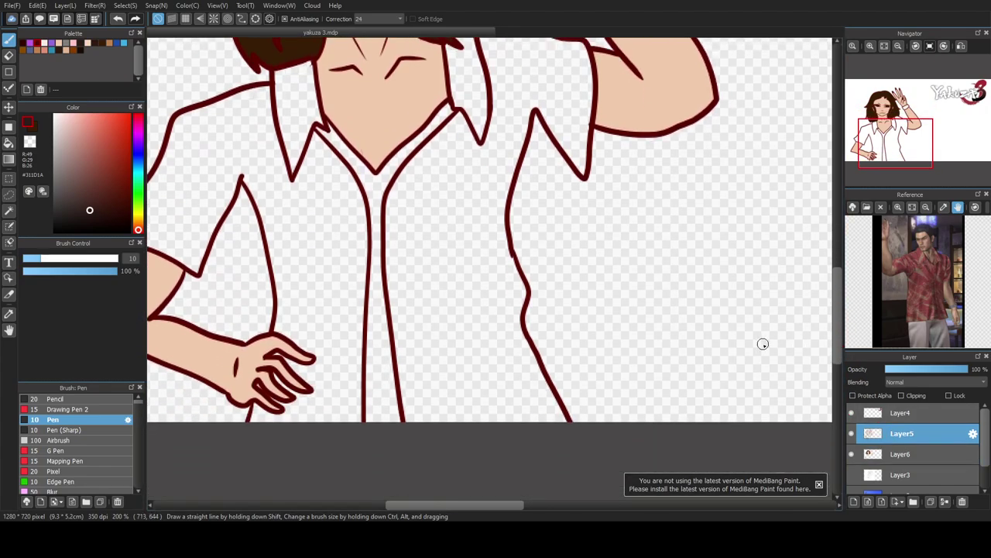
scroll(275, 401, up, 2)
mouse_move(334, 312)
mouse_down()
mouse_move(364, 315)
mouse_move(338, 319)
mouse_up()
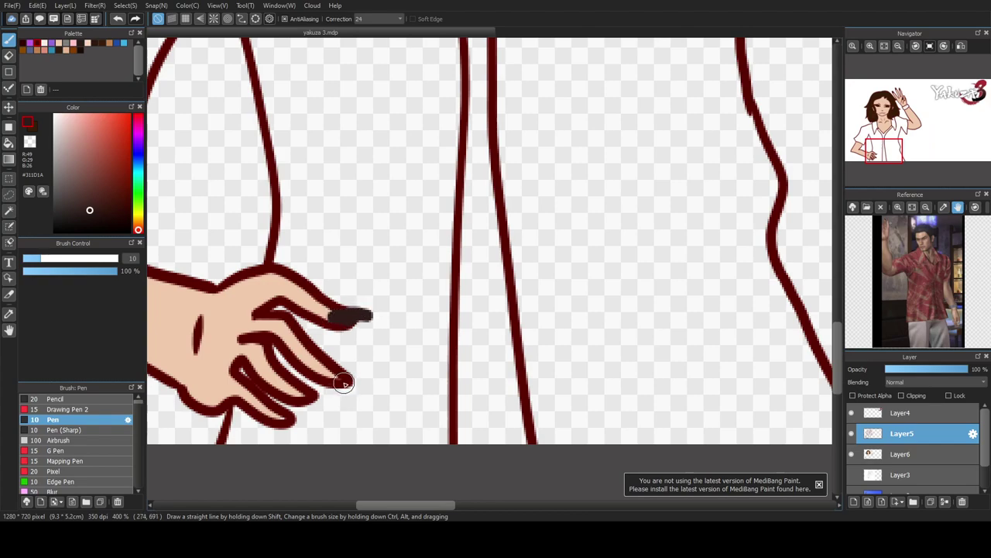
mouse_move(333, 374)
mouse_down()
mouse_move(348, 386)
mouse_move(306, 395)
mouse_move(283, 383)
mouse_move(290, 392)
mouse_up()
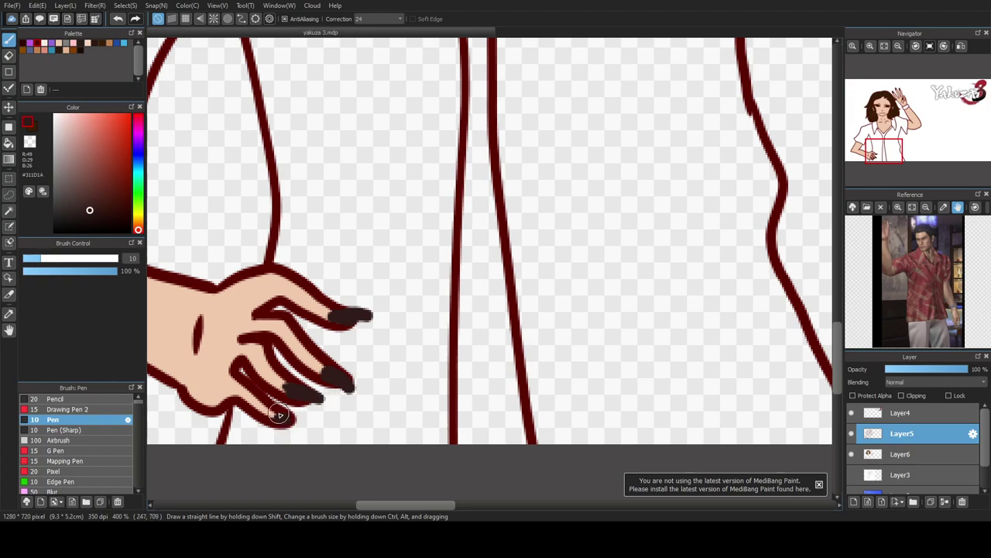
drag(278, 418, 287, 418)
drag(327, 390, 352, 391)
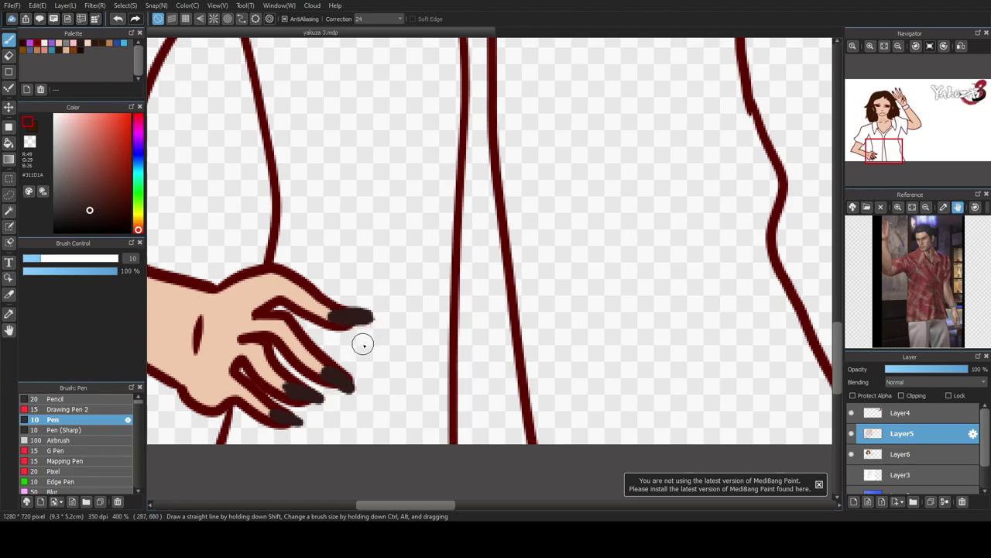
- Sample the hair brown #381C06, reduce Layer6's opacity to 31% and show the Layer3 sketch
scroll(277, 320, down, 1)
scroll(277, 320, down, 4)
scroll(352, 221, up, 3)
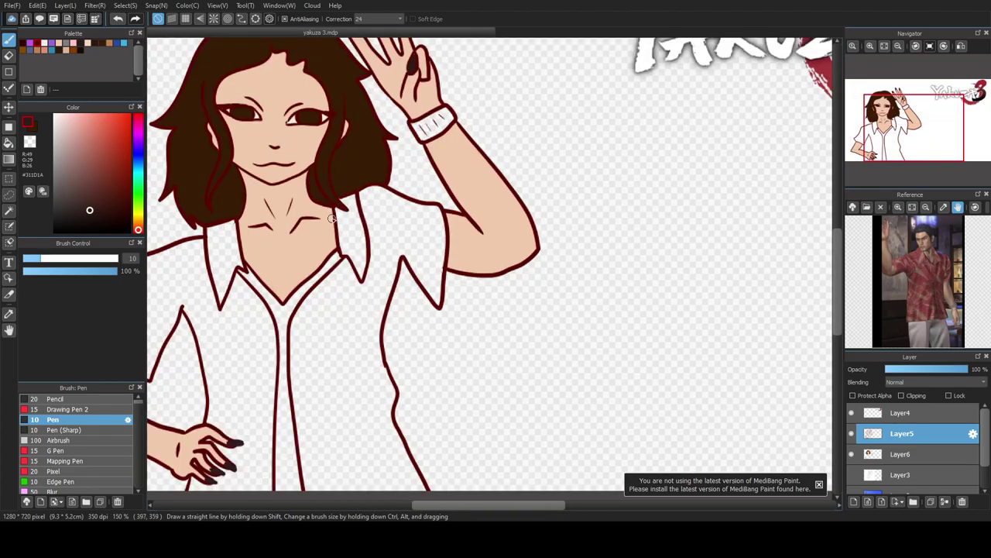
click(889, 458)
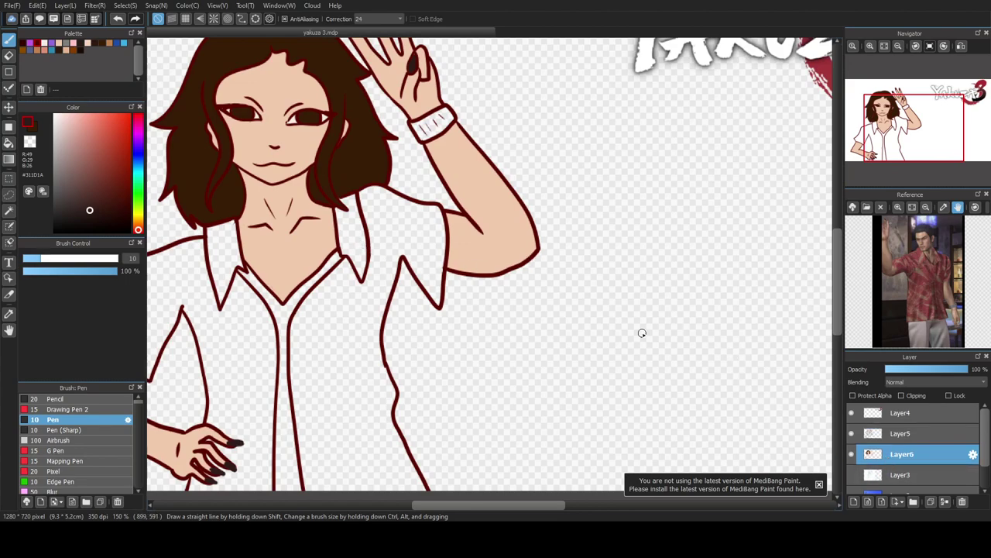
click(9, 314)
click(191, 133)
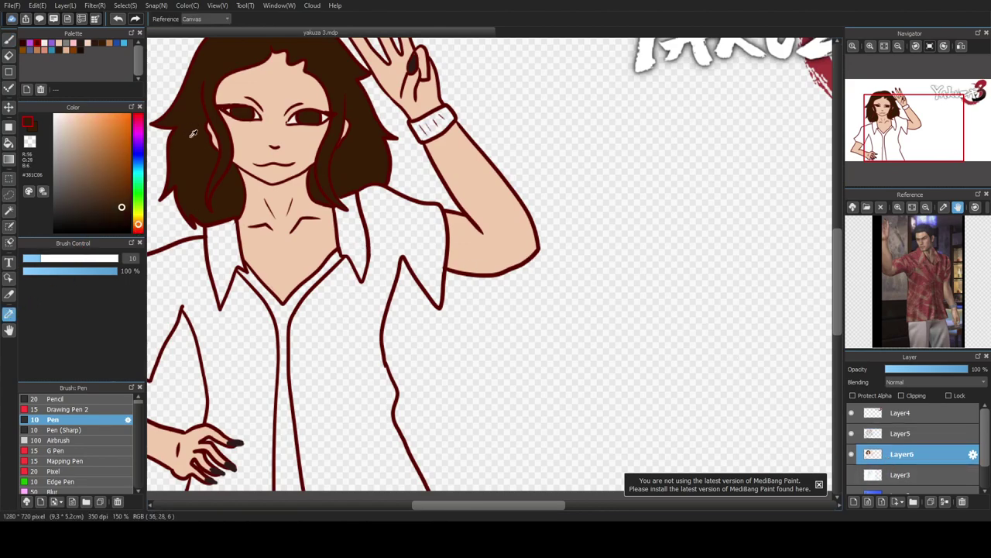
click(8, 38)
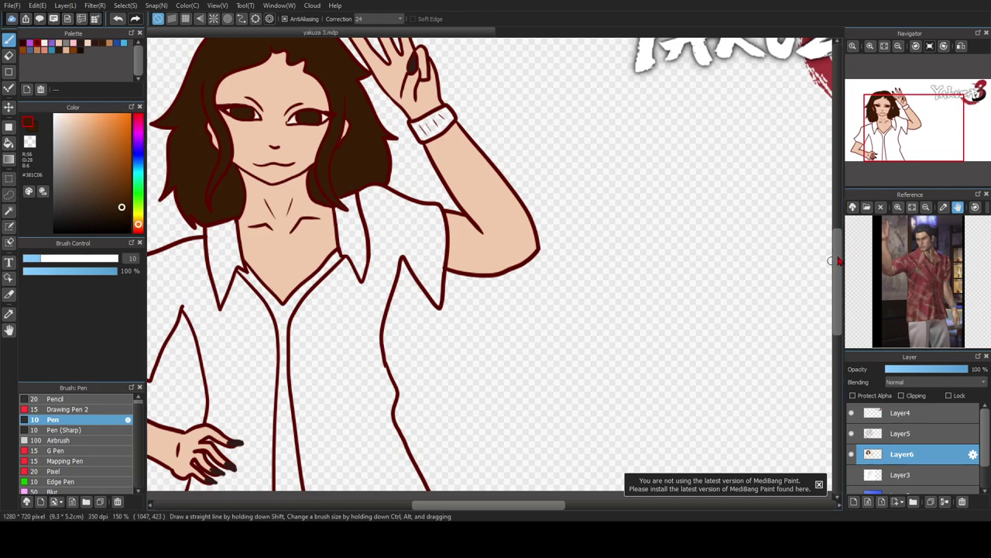
scroll(841, 259, up, 1)
drag(921, 376, 915, 375)
click(852, 474)
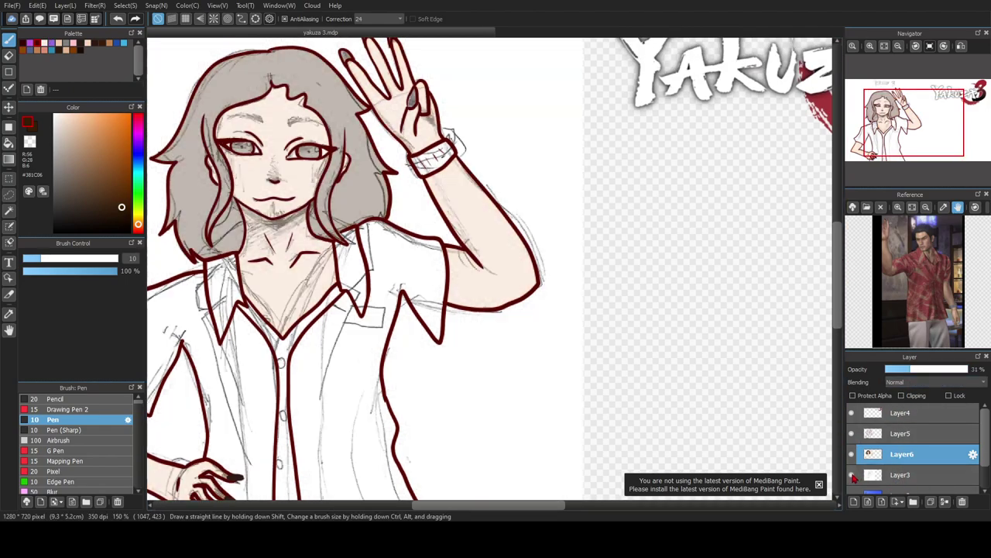
- Paint both eyebrows in #381C06 over the sketch on Layer6, hide Layer3 and restore Layer6 to 100% opacity
scroll(254, 115, up, 6)
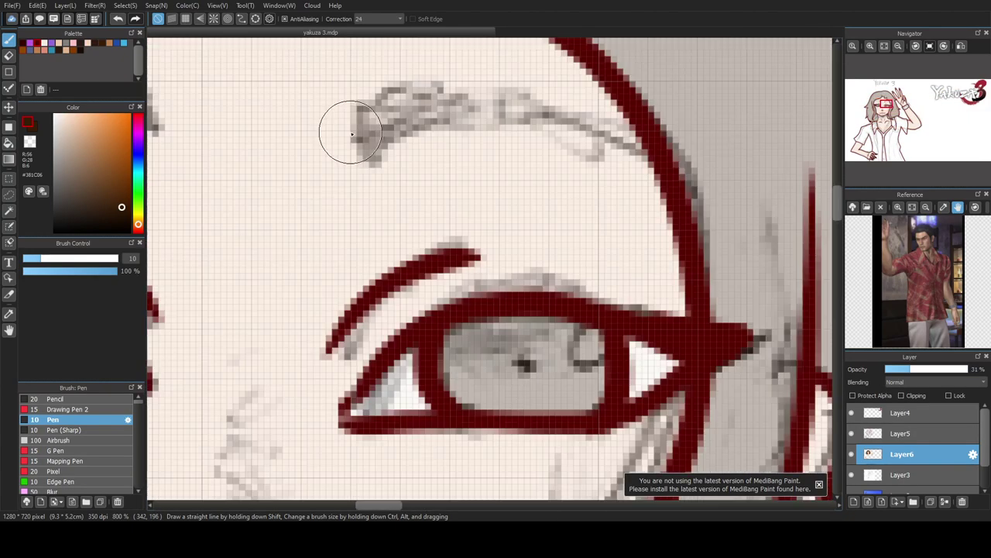
mouse_move(429, 95)
mouse_down()
mouse_move(387, 155)
mouse_move(450, 116)
mouse_move(432, 143)
mouse_move(449, 141)
mouse_move(416, 144)
mouse_move(495, 110)
mouse_move(421, 142)
mouse_move(536, 121)
mouse_move(568, 142)
mouse_move(550, 120)
mouse_move(603, 165)
mouse_up()
drag(533, 118, 595, 177)
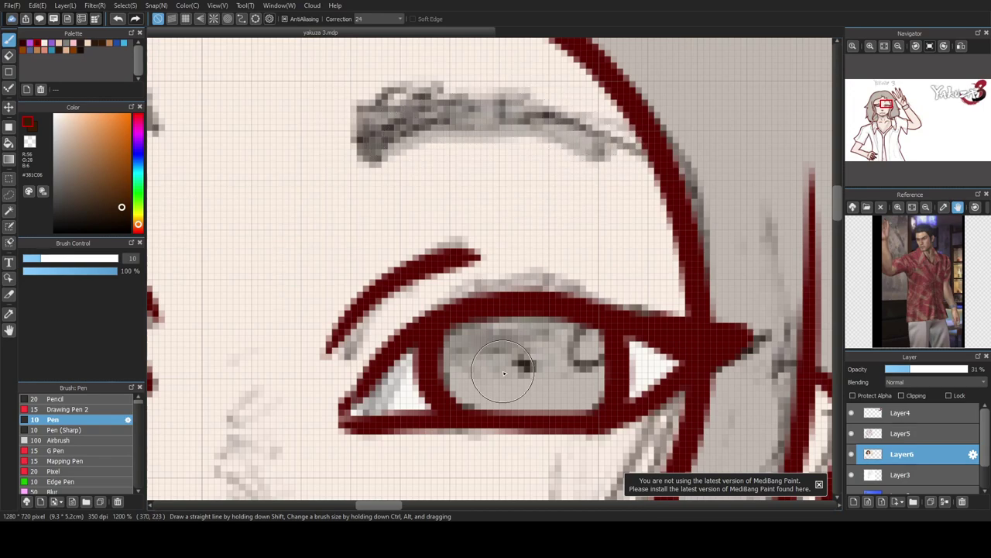
drag(384, 508, 346, 509)
mouse_move(693, 135)
mouse_down()
mouse_move(577, 62)
mouse_move(491, 85)
mouse_move(453, 82)
mouse_up()
scroll(414, 279, down, 5)
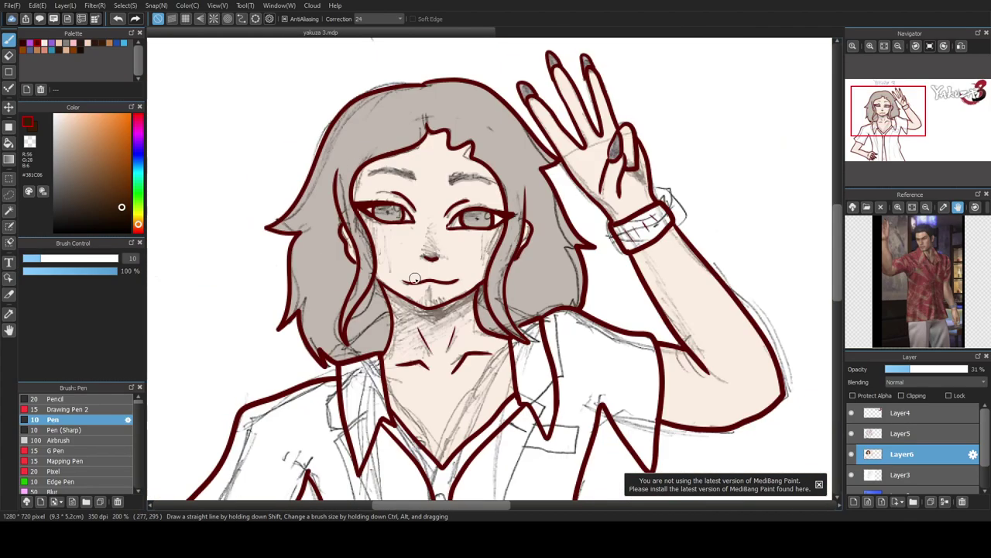
click(852, 475)
drag(957, 379, 971, 381)
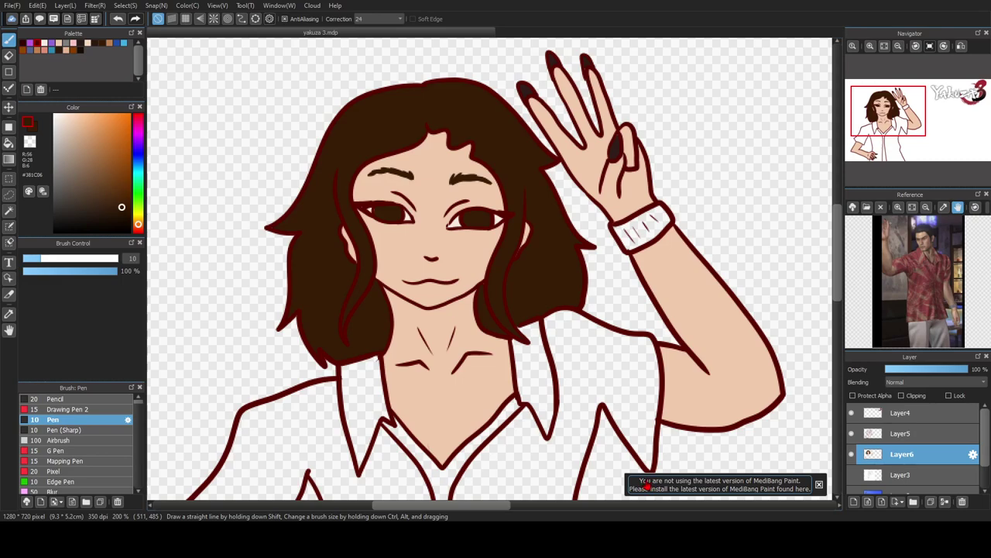
- Refine the shape of both eyebrows, extending their outer ends with the same dark brown
scroll(395, 152, up, 3)
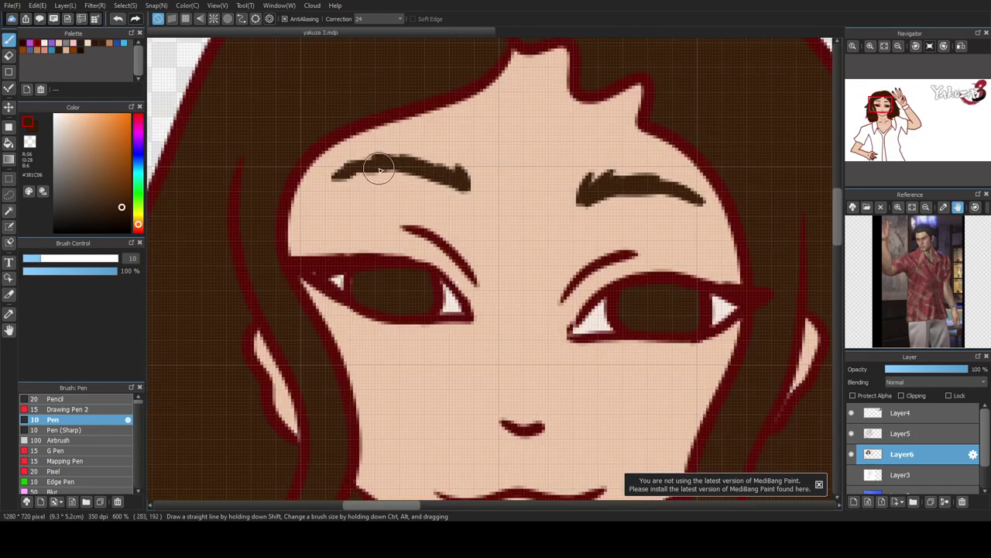
mouse_move(323, 177)
mouse_down()
mouse_move(400, 169)
mouse_move(430, 178)
mouse_up()
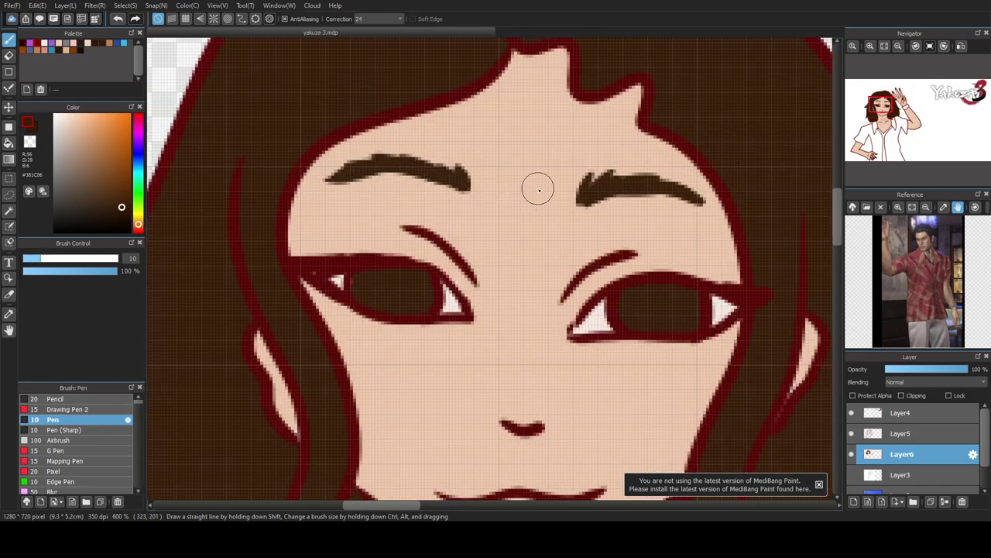
drag(630, 193, 618, 182)
drag(593, 190, 691, 196)
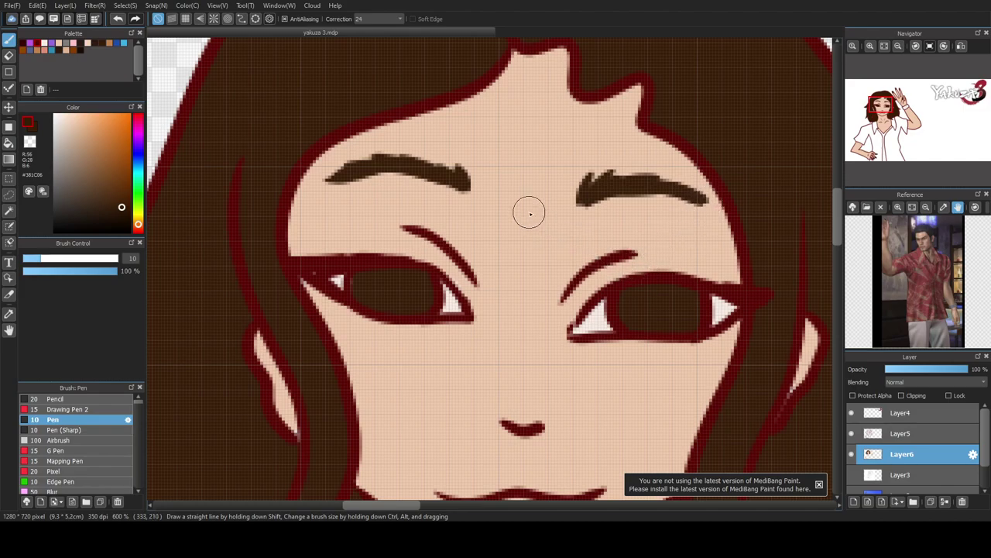
- Try filling the shirt's sleeves and front panels with orange-red #DB4E24 on Layer6
scroll(534, 225, down, 4)
scroll(818, 219, down, 3)
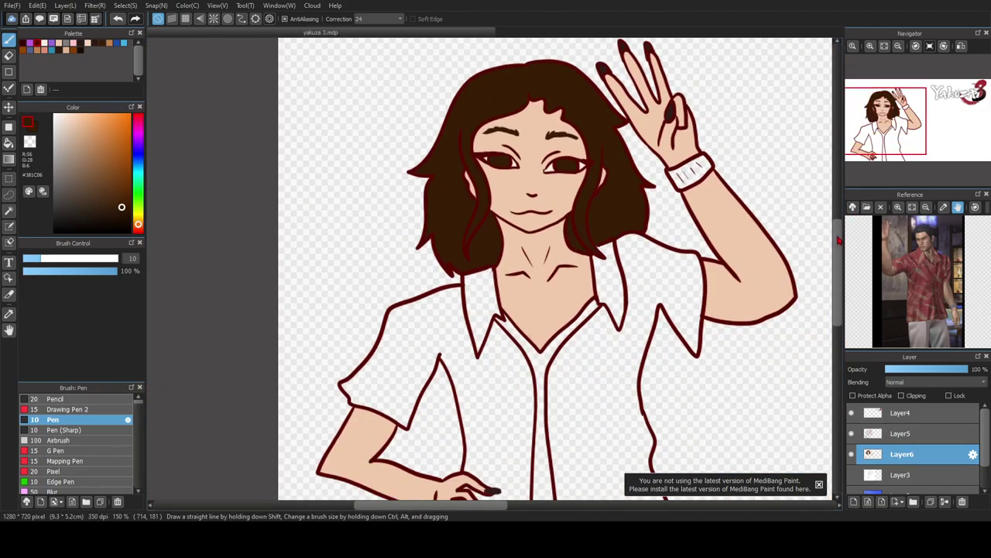
click(118, 130)
mouse_move(138, 131)
mouse_down()
mouse_move(142, 118)
mouse_move(146, 232)
mouse_up()
click(9, 142)
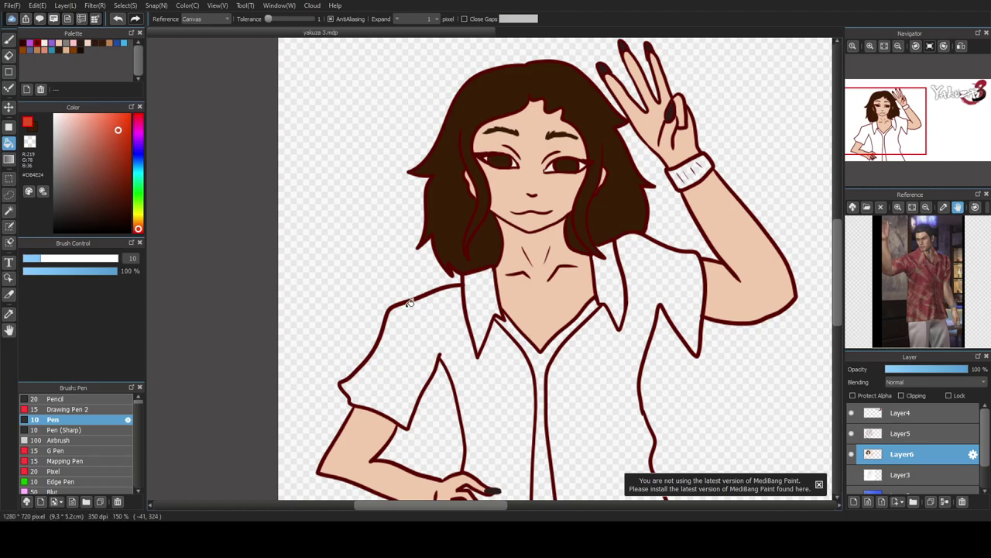
click(463, 346)
click(600, 379)
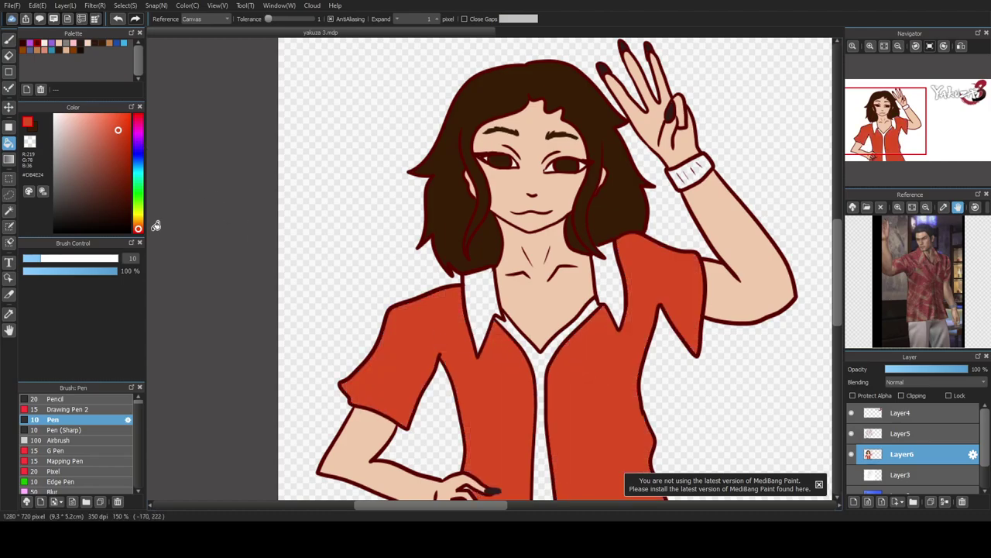
- Fill the collar flap above the hip-side sleeve with red #DB3724 and the rest of the shirt with #E24B3A
click(141, 233)
click(480, 382)
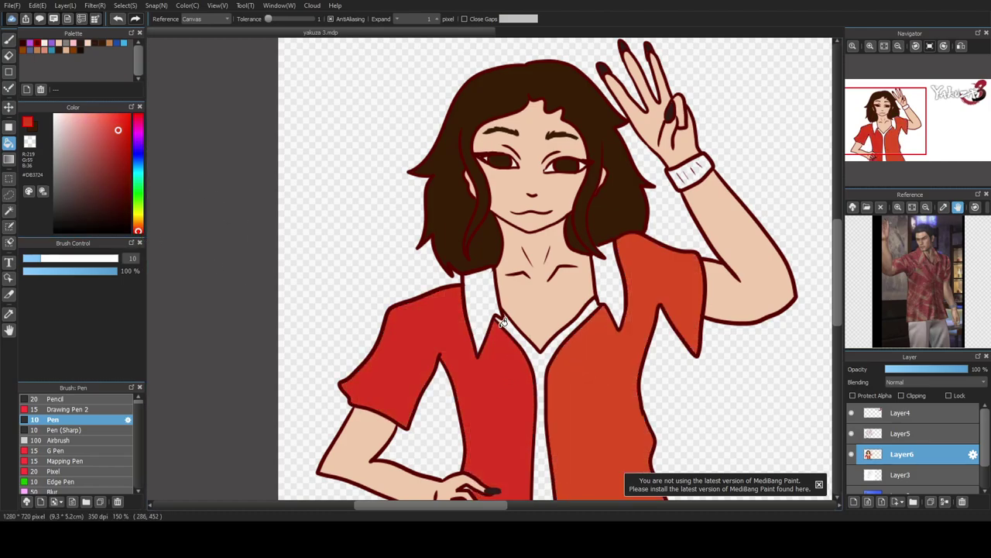
click(501, 323)
click(115, 124)
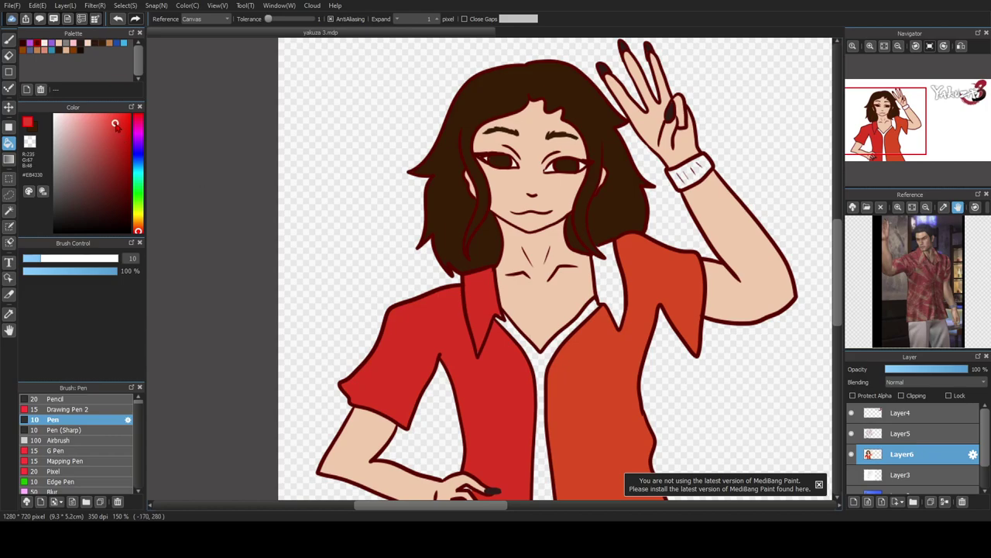
click(476, 344)
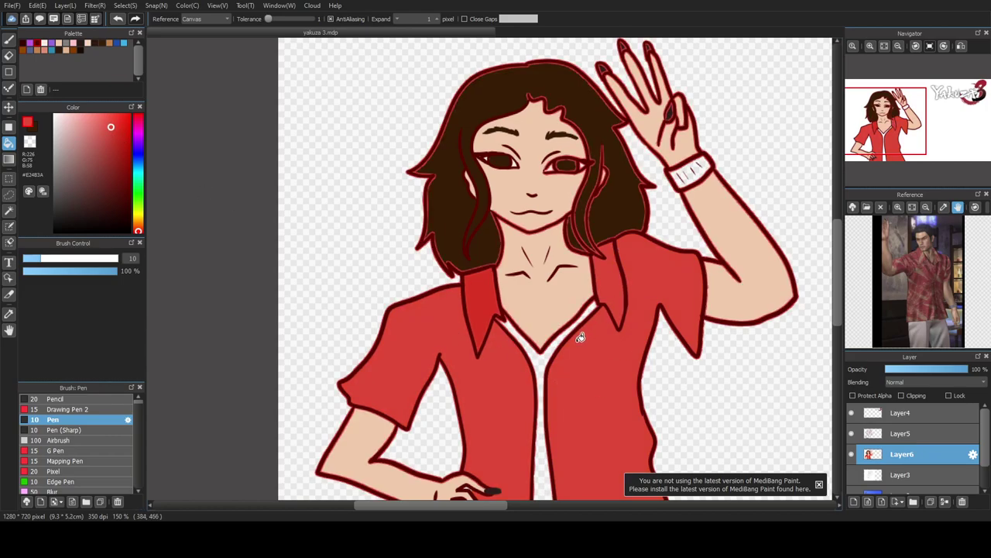
click(544, 366)
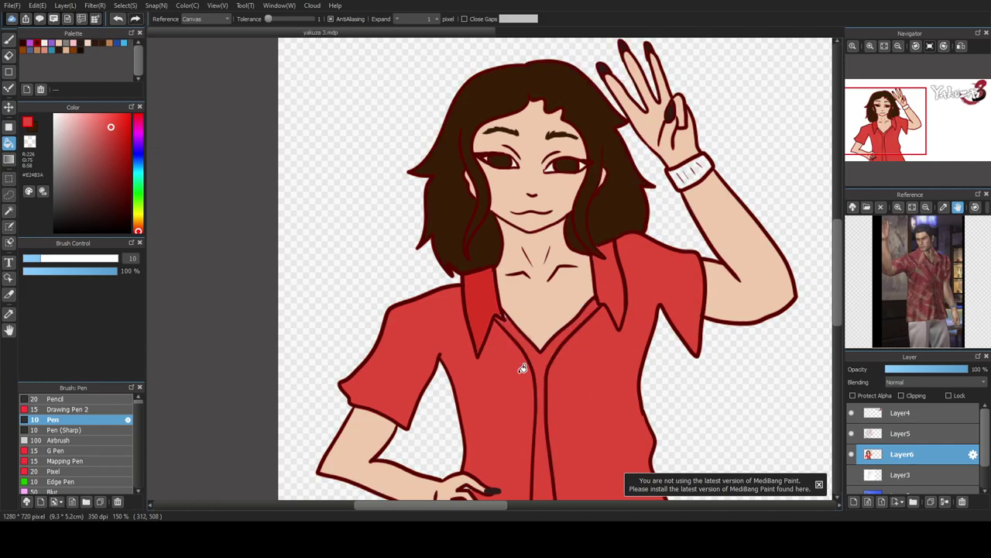
- Paint the gaps between the fingers of the hand on the hip with shirt red #E24B3A using the 10 px Pen
drag(839, 269, 839, 296)
scroll(436, 420, up, 1)
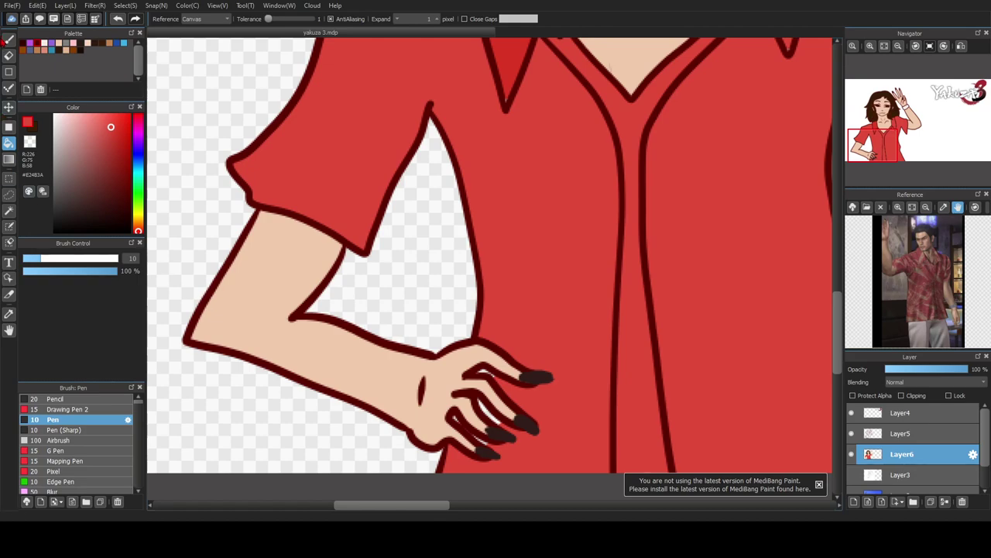
click(8, 39)
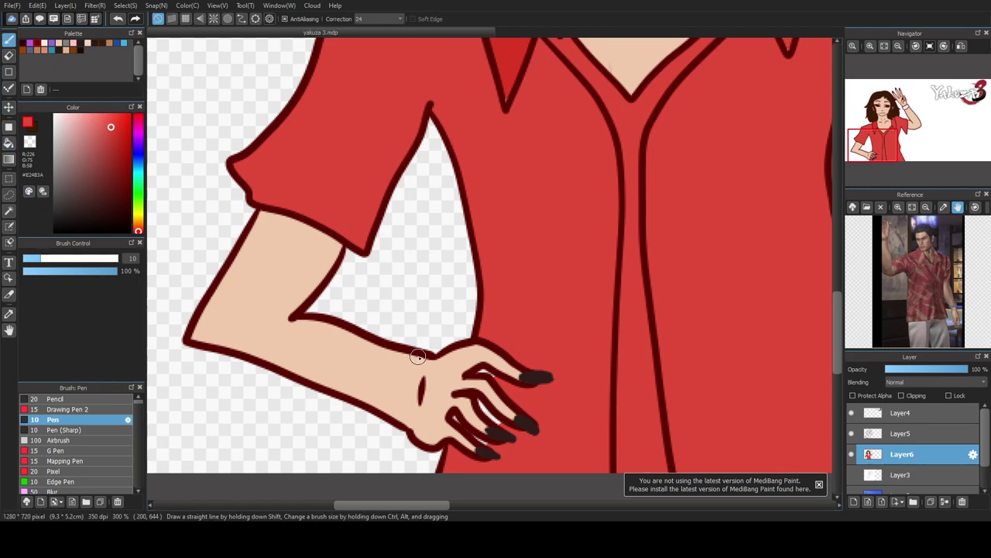
drag(454, 417, 504, 442)
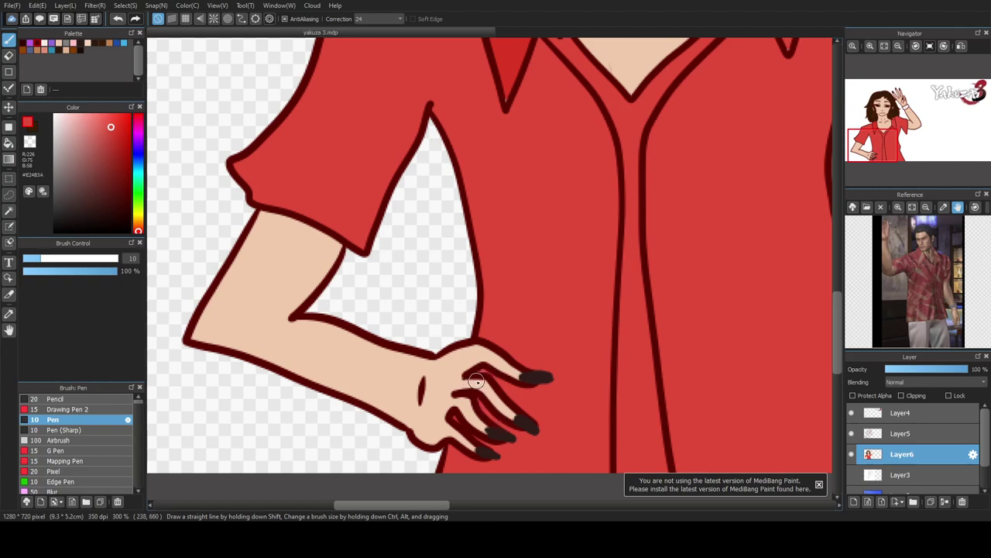
scroll(531, 252, down, 4)
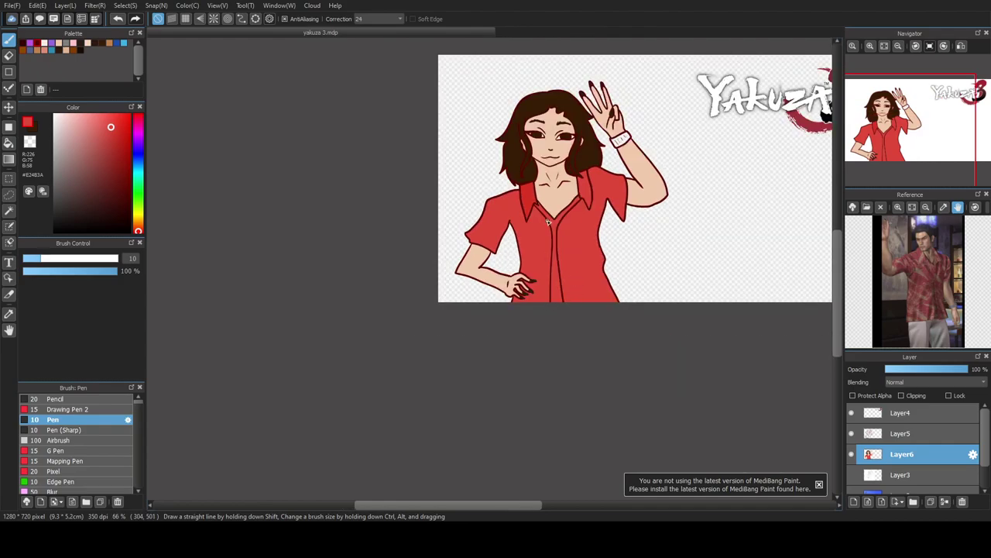
- Fill the wristband on the raised arm with grey #B0B0B0 on Layer6
scroll(520, 175, up, 2)
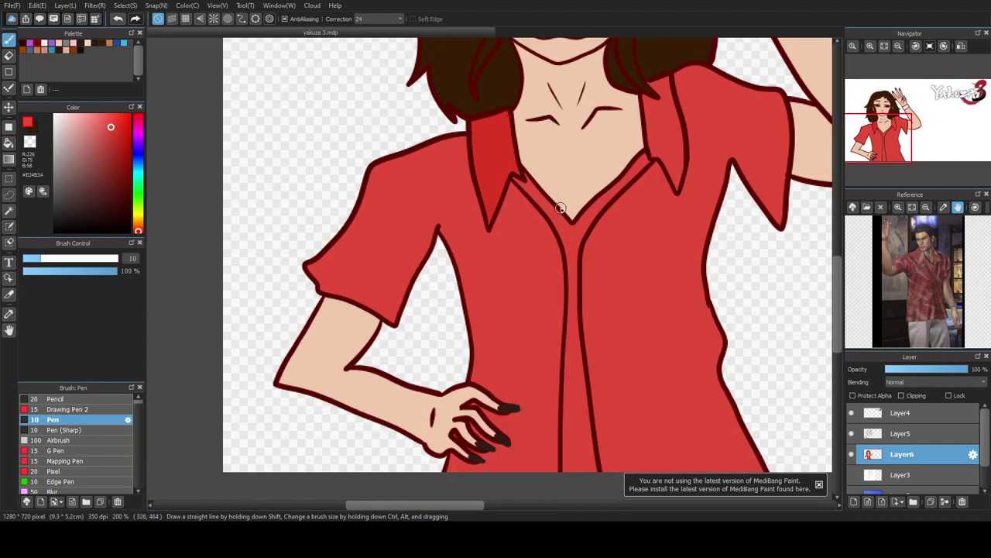
drag(839, 273, 835, 226)
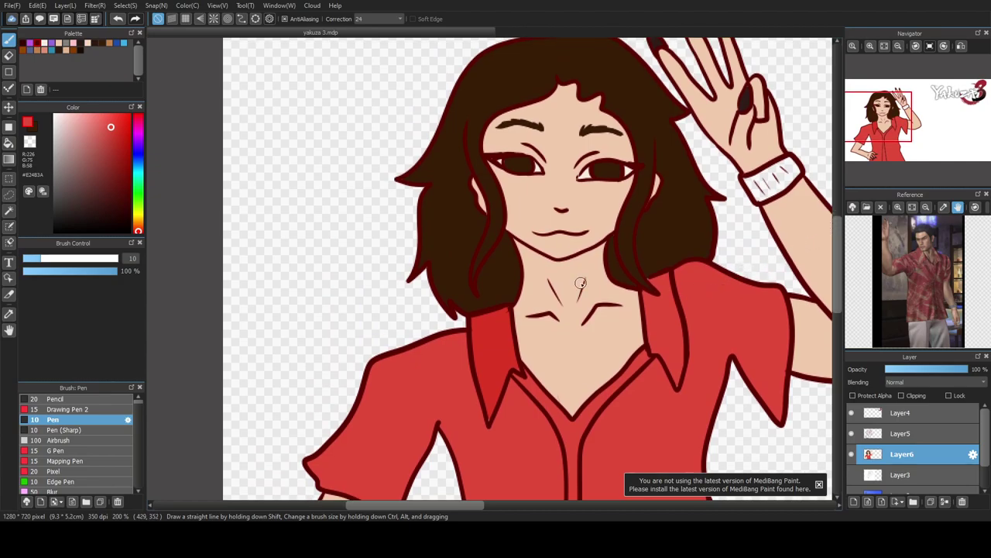
click(54, 122)
drag(37, 124, 55, 148)
click(9, 143)
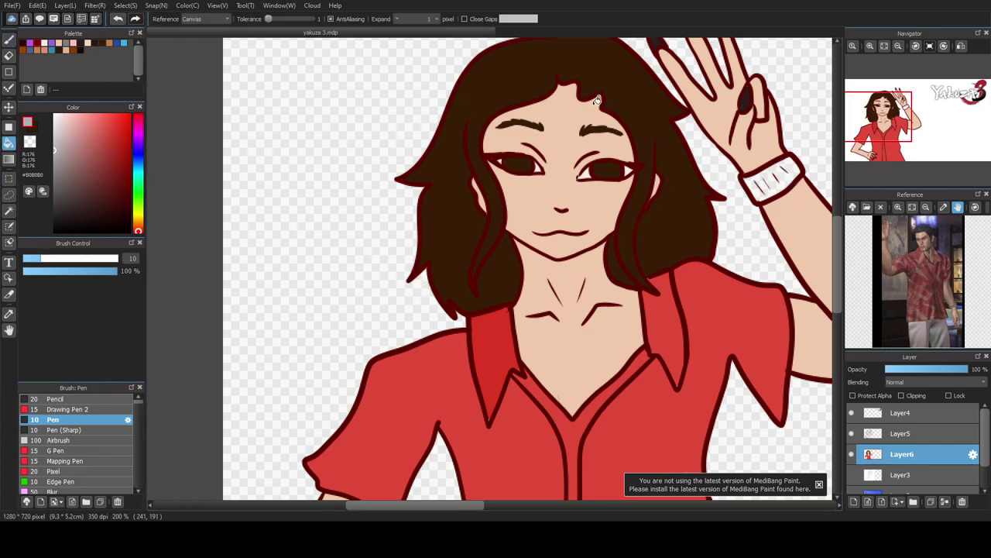
click(762, 173)
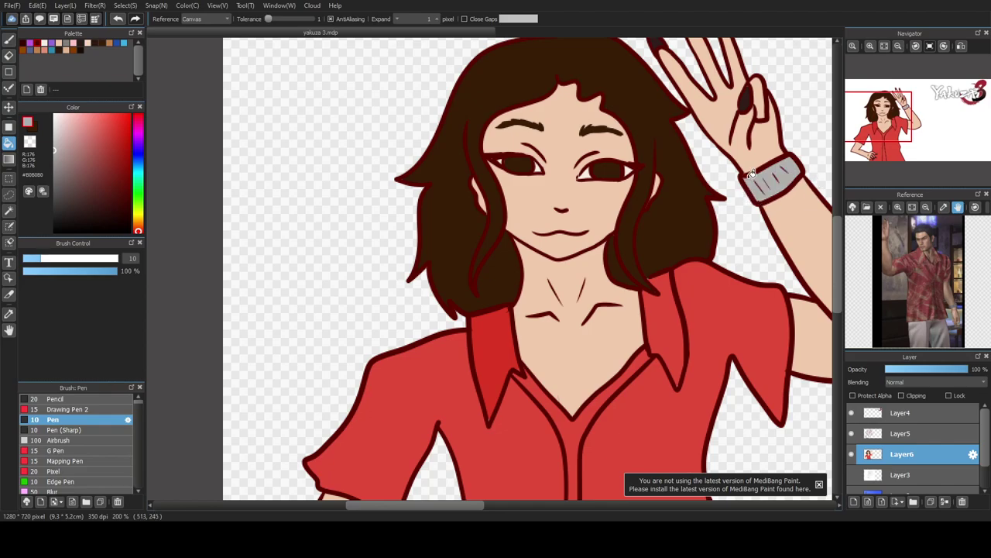
- Select the shirt's red areas, including the collar flaps, sleeves and button placket, with the Magic Wand
scroll(709, 180, down, 1)
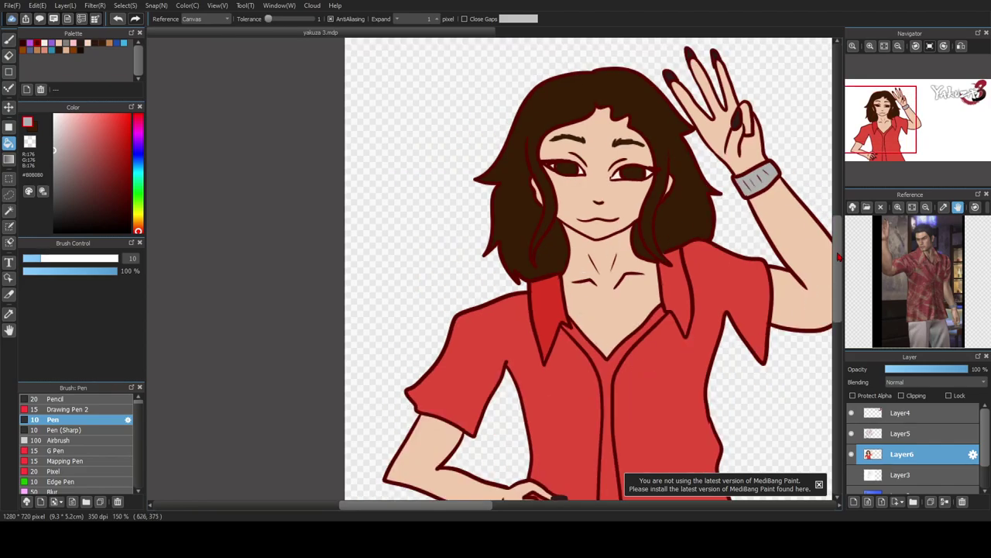
drag(837, 256, 837, 287)
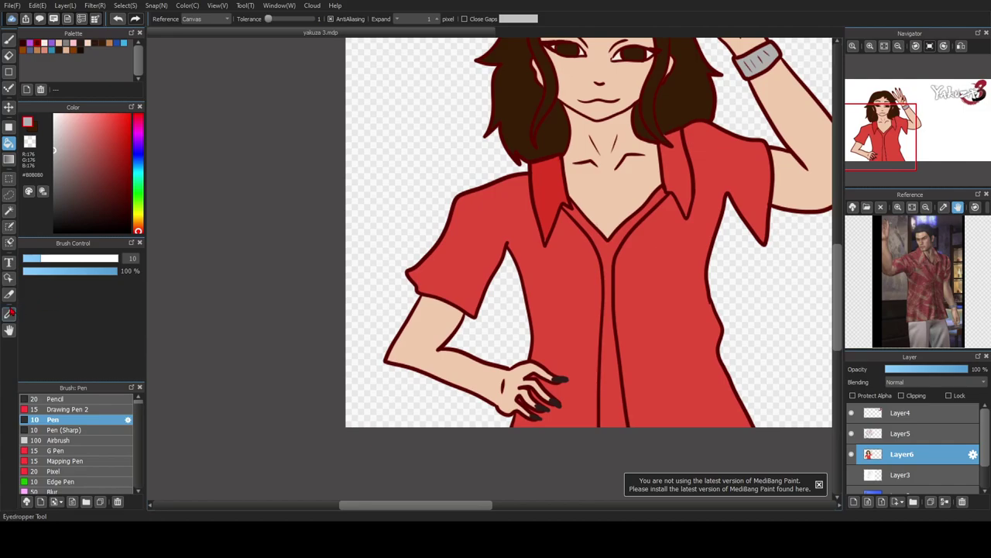
click(9, 211)
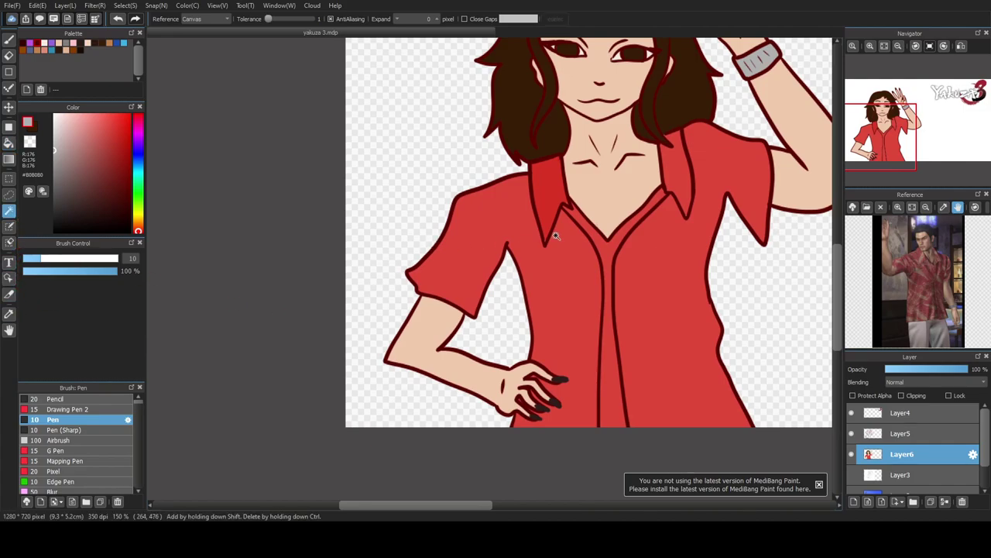
click(570, 280)
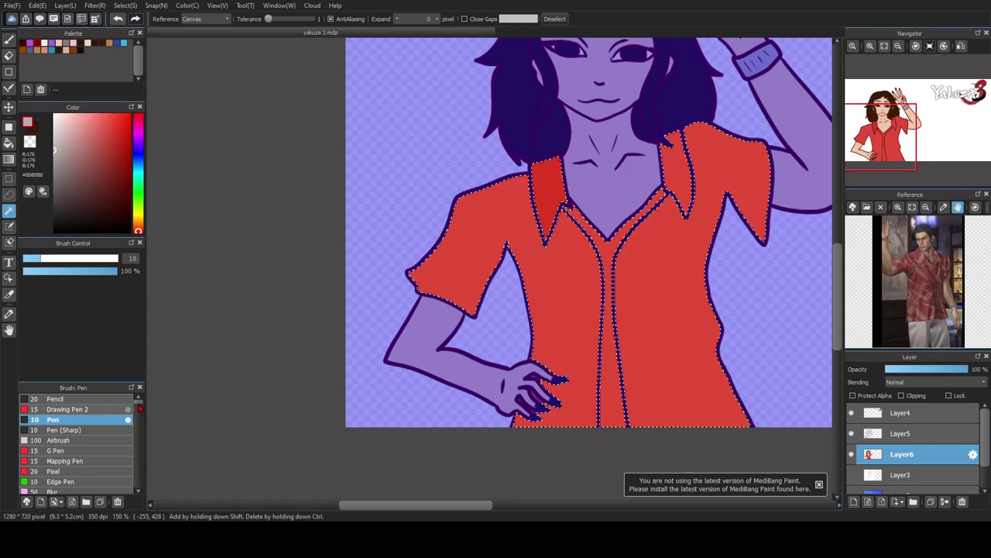
- Choose the 50 px Sumi brush and set the painting colour to golden yellow #FEC214
scroll(139, 409, down, 3)
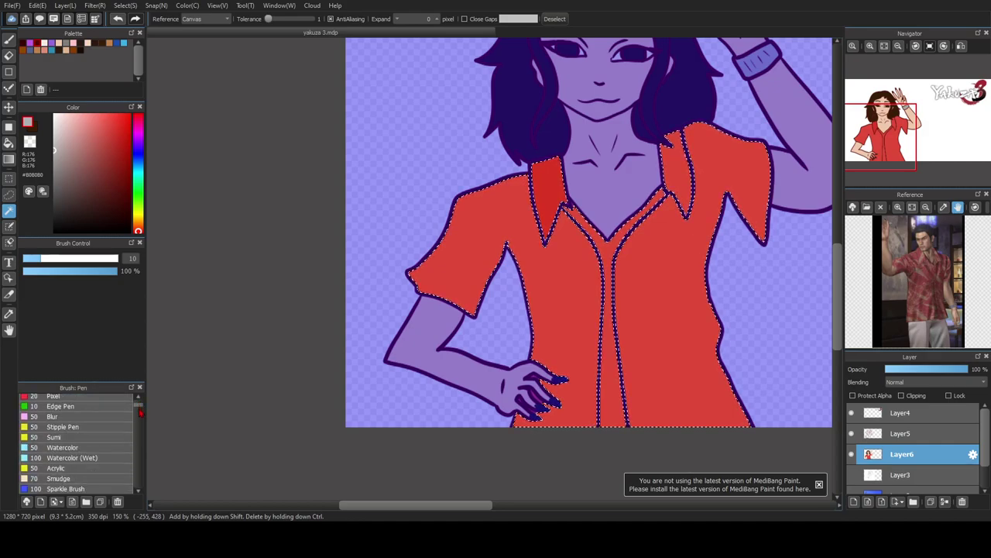
scroll(140, 410, down, 2)
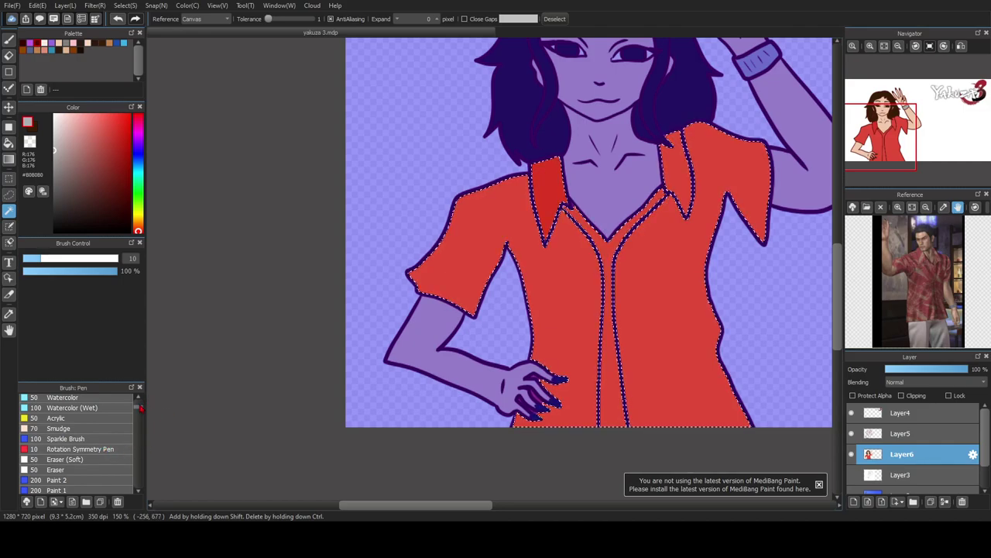
scroll(109, 449, up, 4)
click(83, 488)
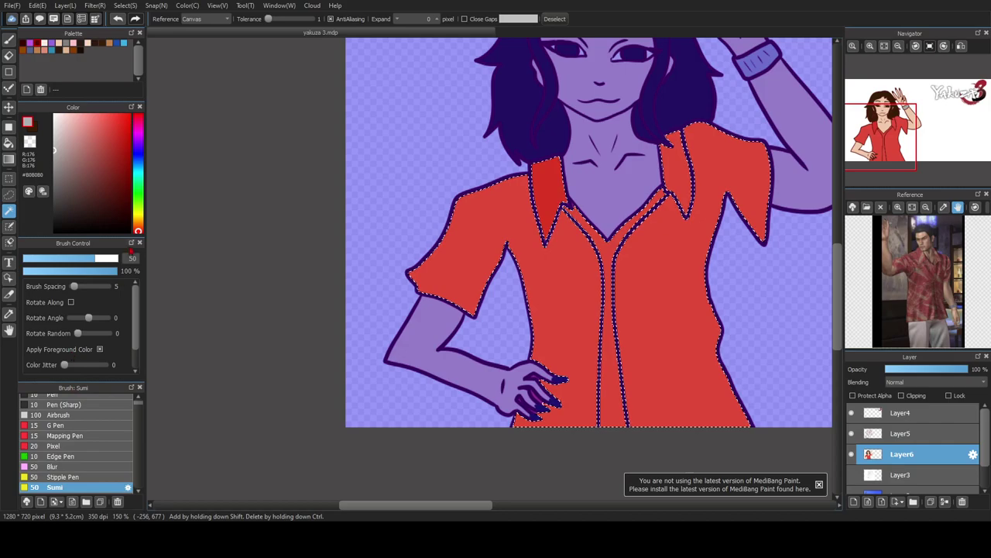
click(138, 215)
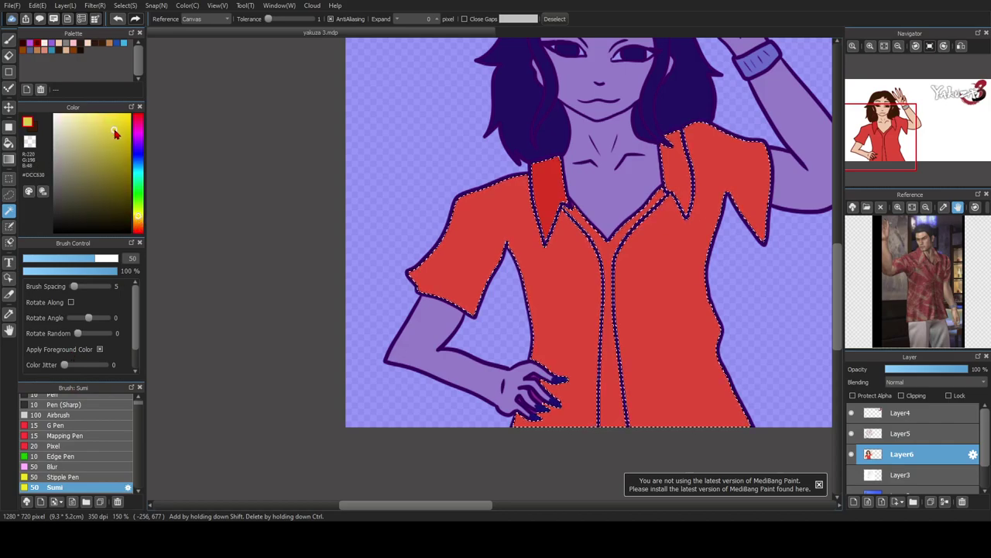
click(140, 219)
click(125, 115)
click(9, 39)
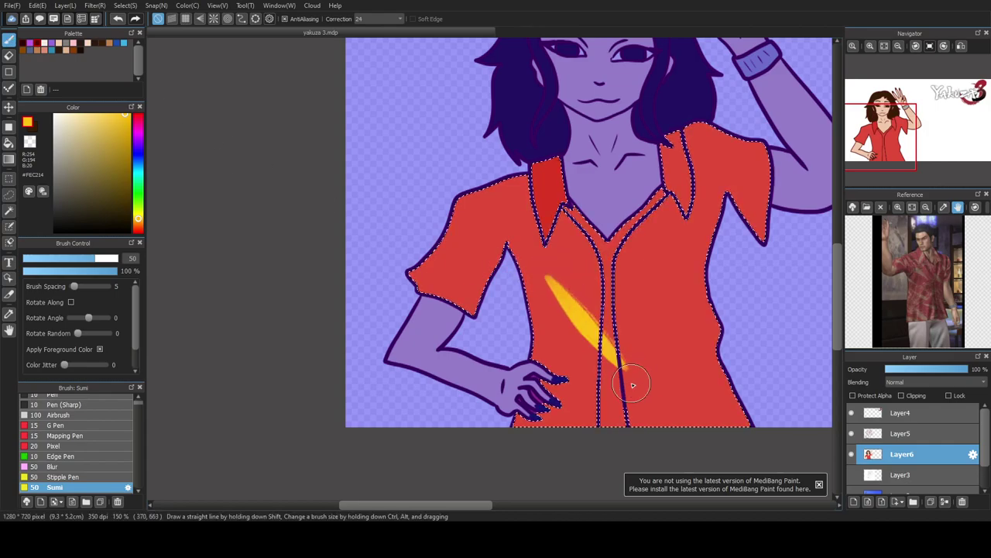
- Undo the Sumi test stroke and try yellow strokes on the shirt front with the 50 px Stipple Pen
key(ctrl+z)
click(65, 477)
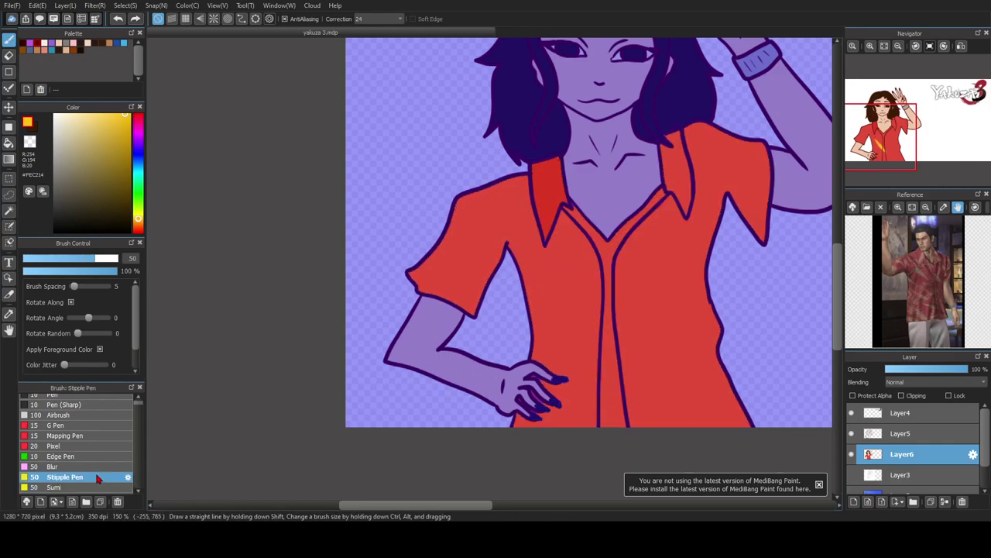
drag(565, 233, 597, 314)
key(ctrl+z)
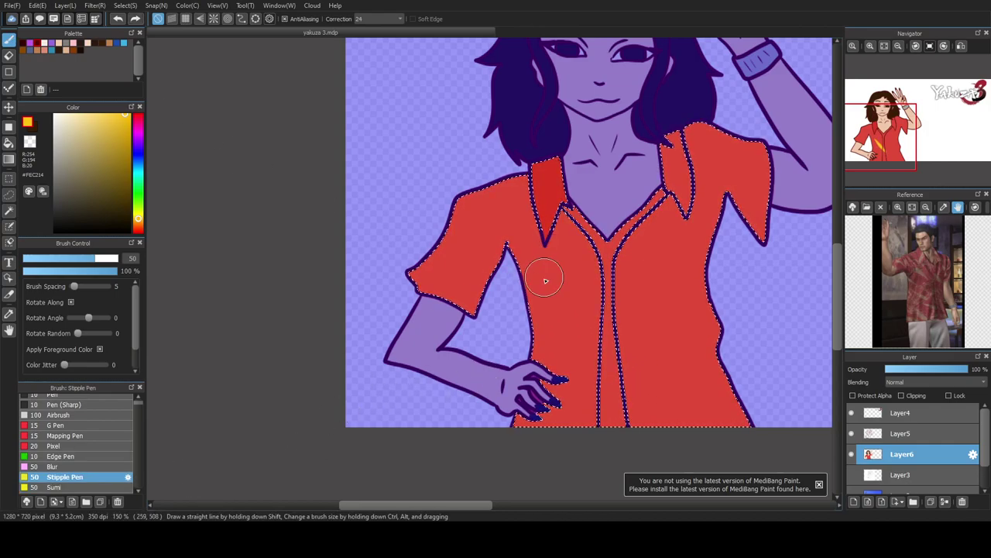
click(544, 257)
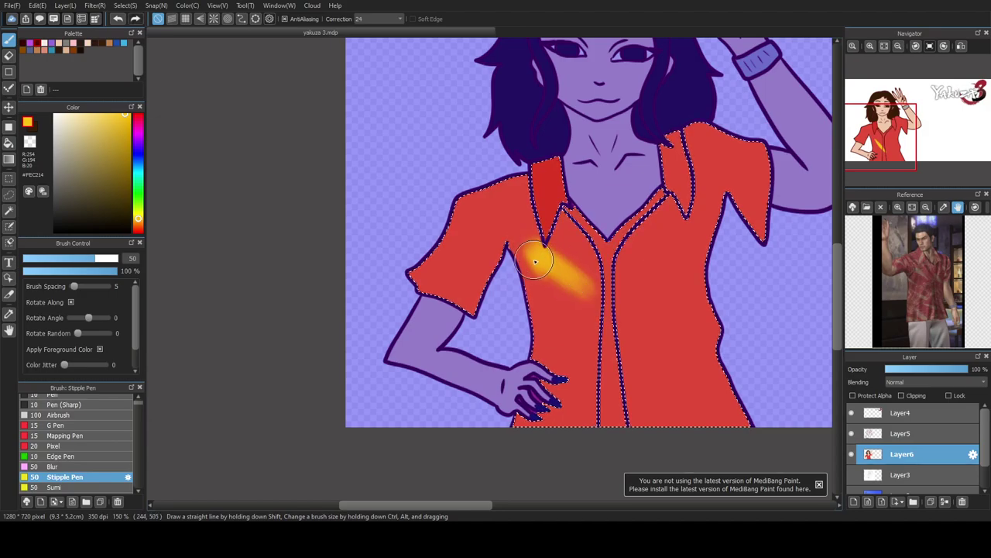
key(ctrl+z)
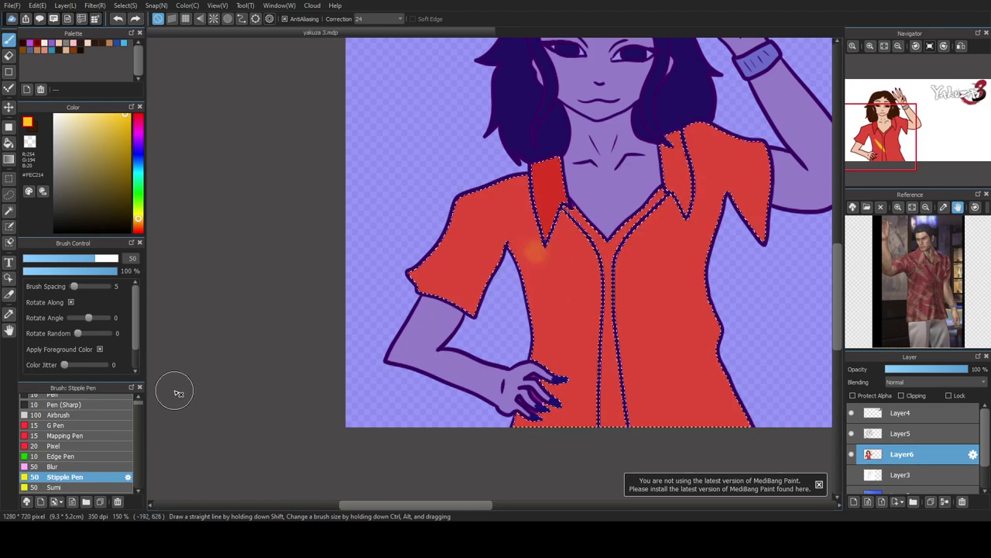
- Paint leaf-like yellow #FEC214 splashes over the hip-side collar flap, both sleeves and both front panels with the 50 px Sumi brush
click(88, 486)
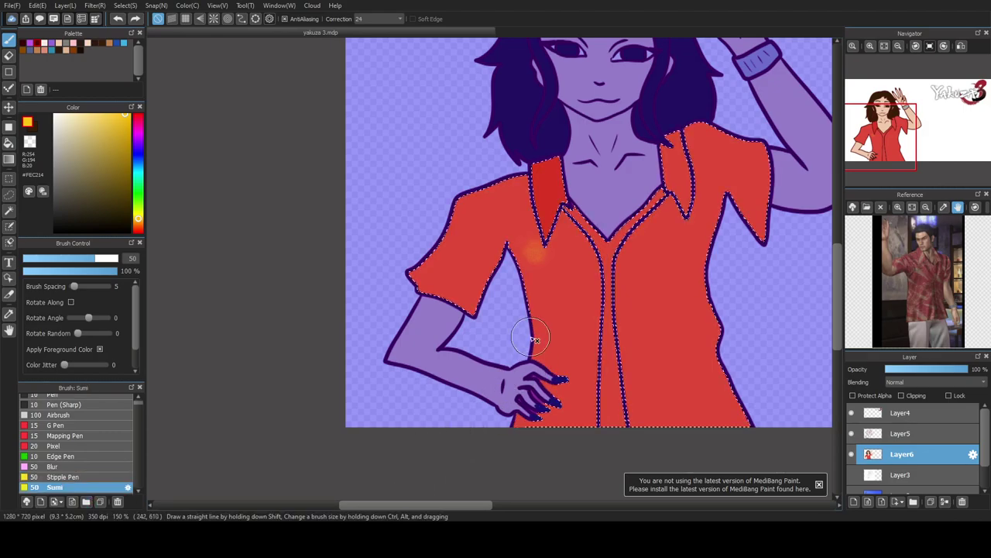
drag(532, 279, 525, 264)
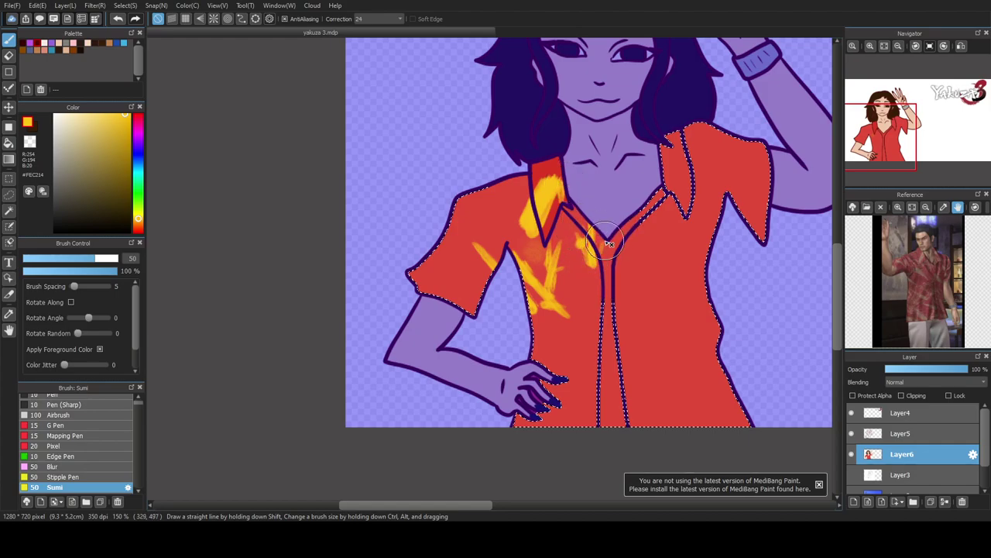
mouse_move(675, 226)
mouse_down()
mouse_move(685, 269)
mouse_move(673, 223)
mouse_up()
mouse_move(571, 413)
mouse_down()
mouse_move(582, 437)
mouse_move(528, 403)
mouse_move(577, 418)
mouse_move(581, 397)
mouse_move(566, 362)
mouse_up()
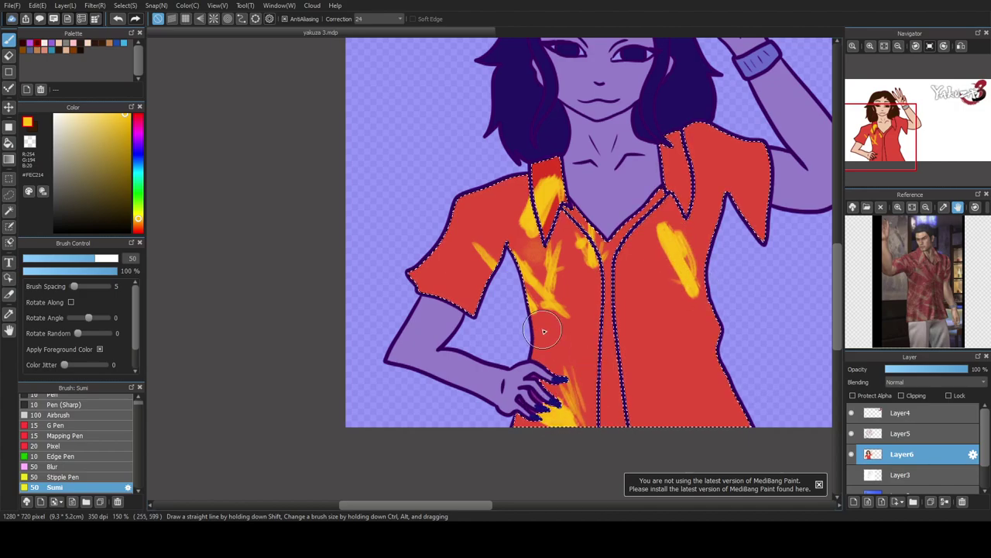
mouse_move(465, 275)
mouse_down()
mouse_move(405, 259)
mouse_move(456, 277)
mouse_move(423, 269)
mouse_up()
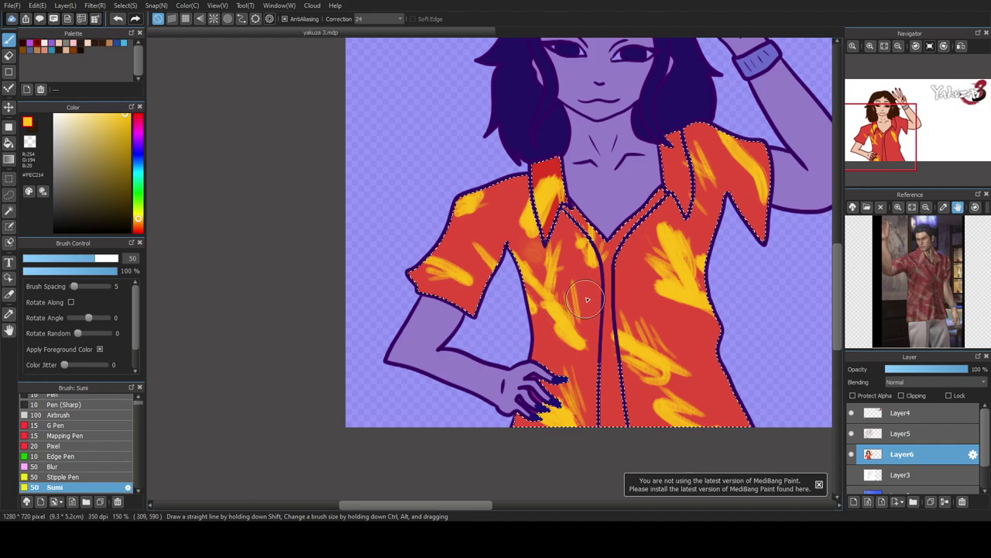
drag(550, 272, 546, 296)
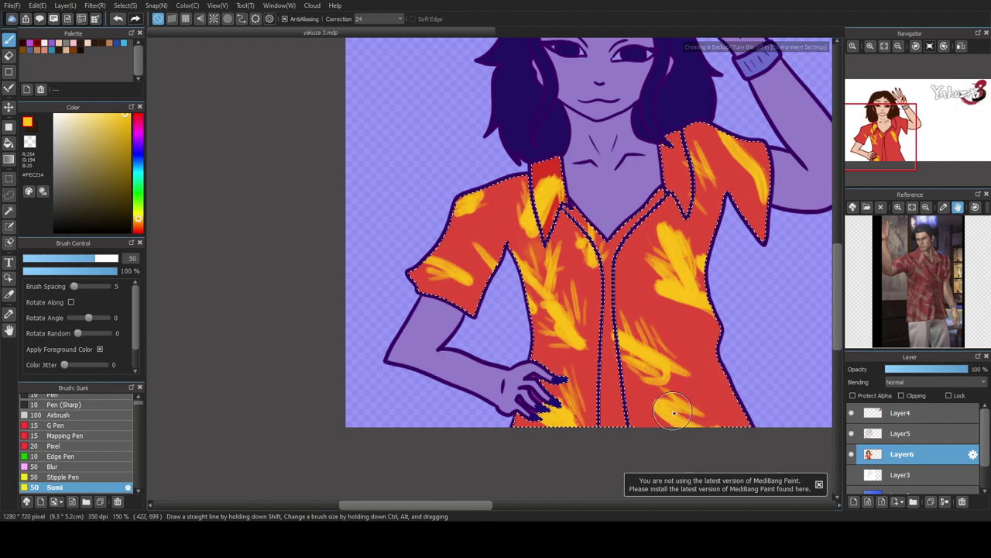
mouse_move(679, 309)
mouse_down()
mouse_move(656, 300)
mouse_move(649, 271)
mouse_move(670, 249)
mouse_up()
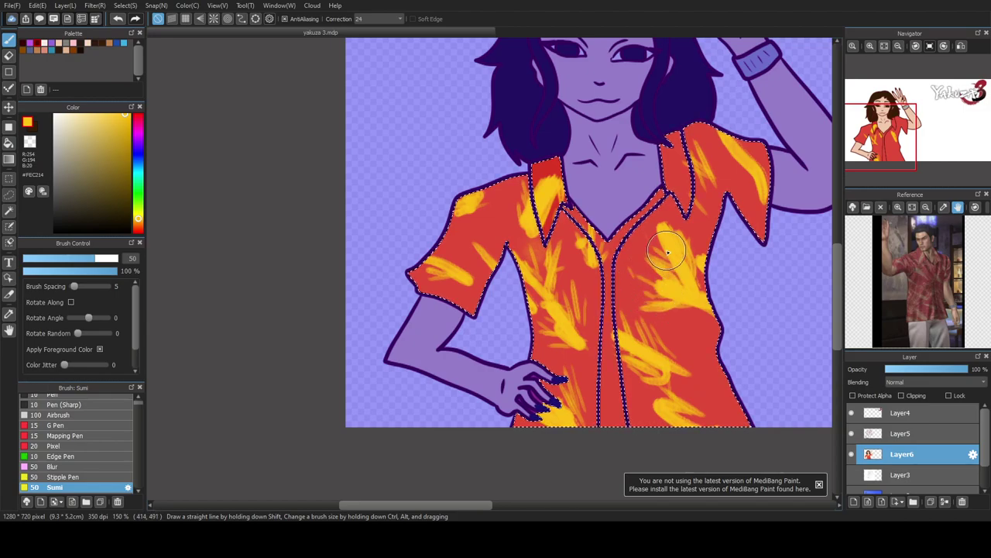
mouse_move(736, 170)
mouse_down()
mouse_move(719, 158)
mouse_move(725, 171)
mouse_up()
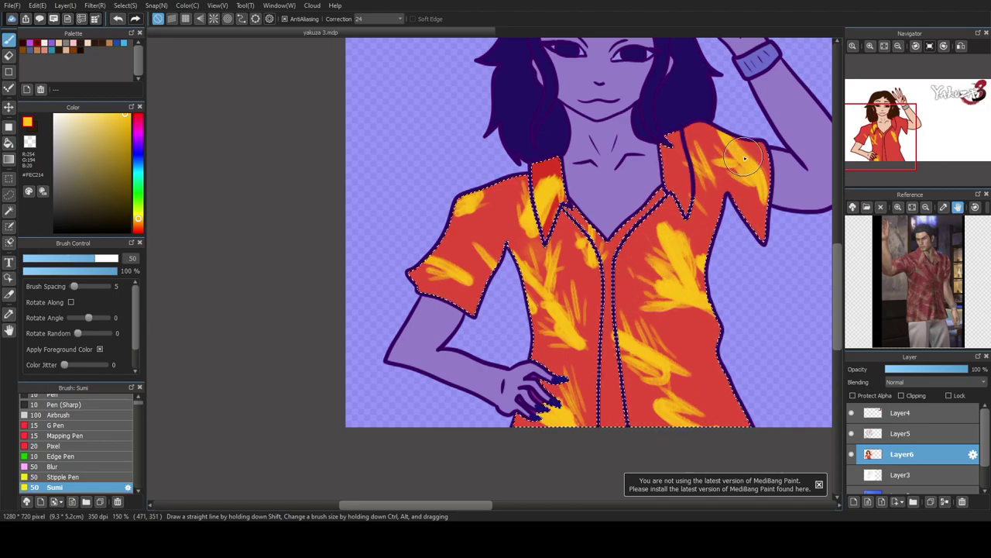
- Extend the yellow leaf pattern with long strokes over the lower part of the front panel on the raised-arm side
key(ctrl+d)
scroll(522, 275, down, 1)
scroll(521, 275, down, 3)
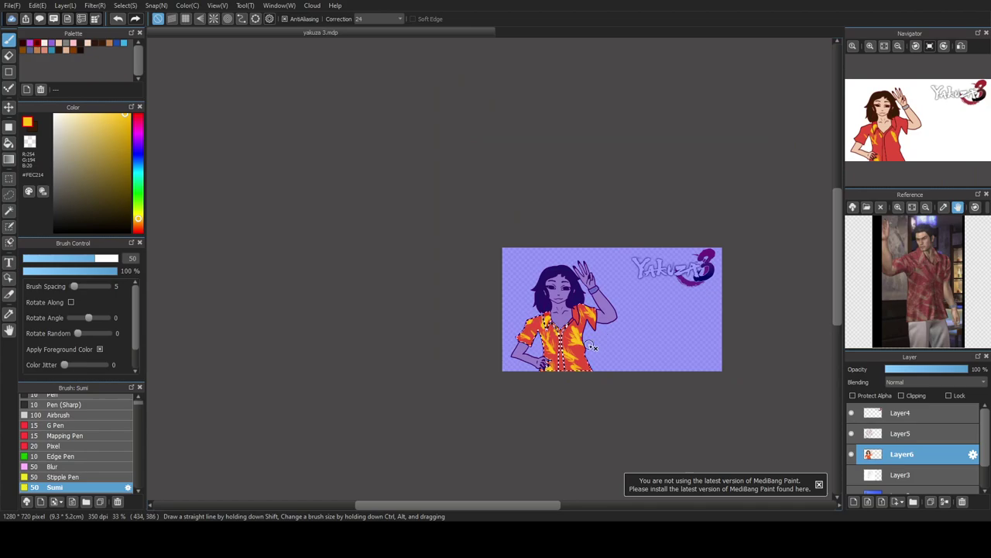
scroll(571, 310, up, 3)
key(ctrl+z)
mouse_move(601, 344)
mouse_down()
mouse_move(583, 323)
mouse_move(595, 353)
mouse_up()
drag(584, 388, 564, 308)
mouse_move(556, 273)
mouse_down()
mouse_move(587, 286)
mouse_move(596, 332)
mouse_move(596, 315)
mouse_move(566, 351)
mouse_move(535, 326)
mouse_move(540, 313)
mouse_move(562, 377)
mouse_move(580, 390)
mouse_move(551, 328)
mouse_up()
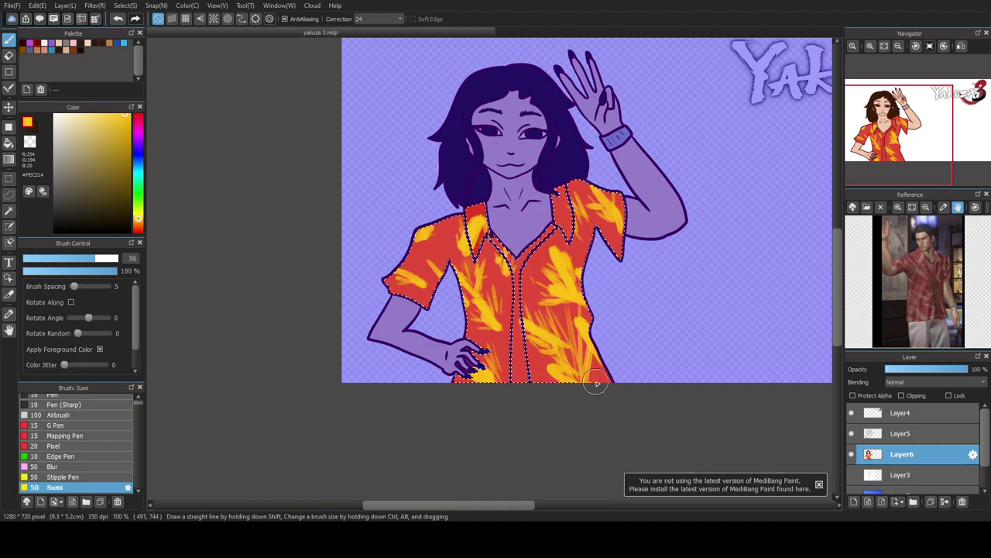
- Dab a column of yellow spots down the shirt's button placket and clear the selection
scroll(533, 409, up, 3)
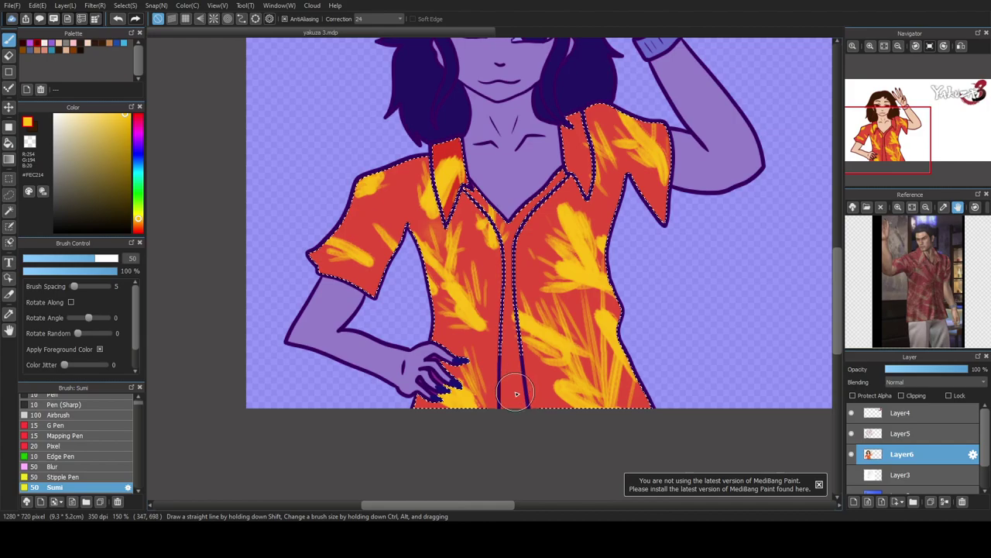
click(510, 367)
click(509, 346)
click(508, 319)
click(508, 295)
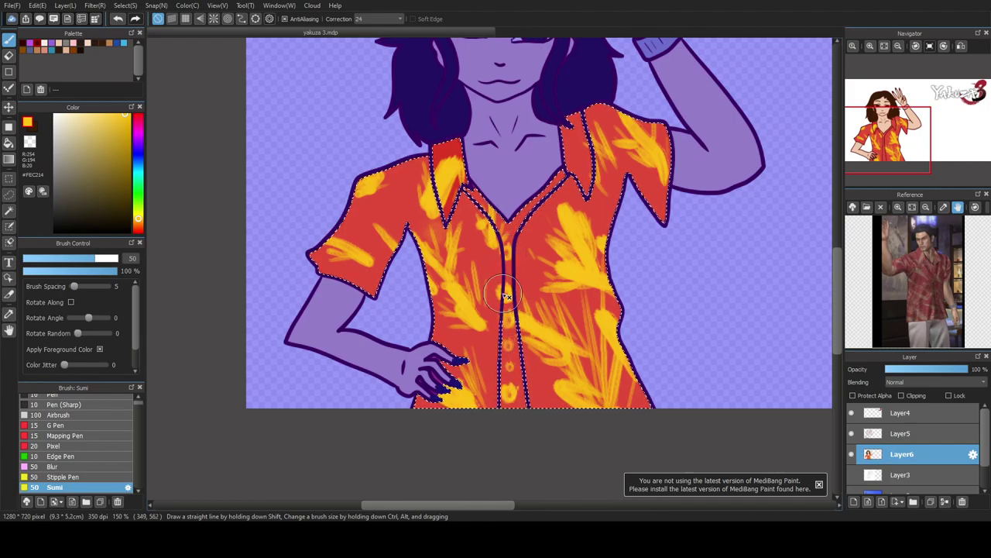
scroll(504, 283, down, 2)
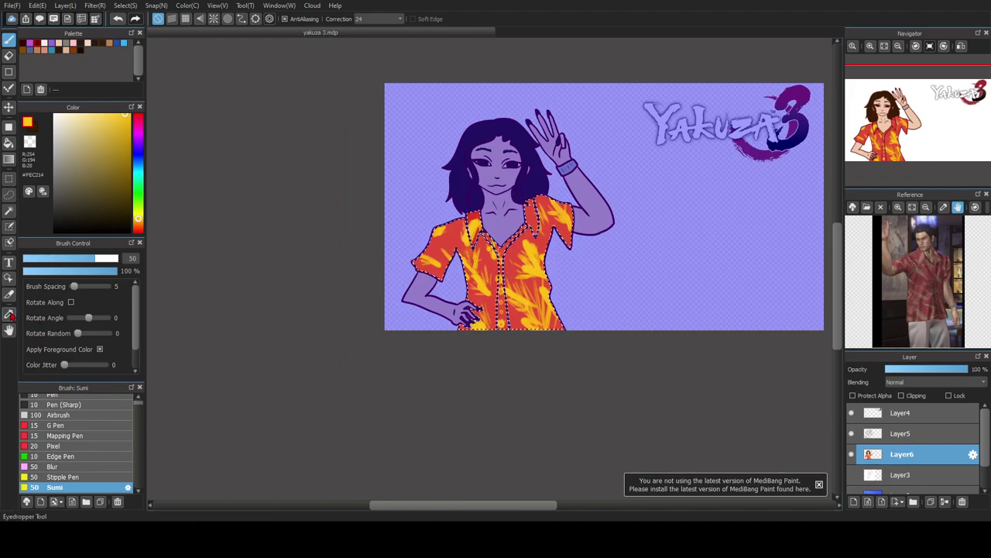
click(8, 211)
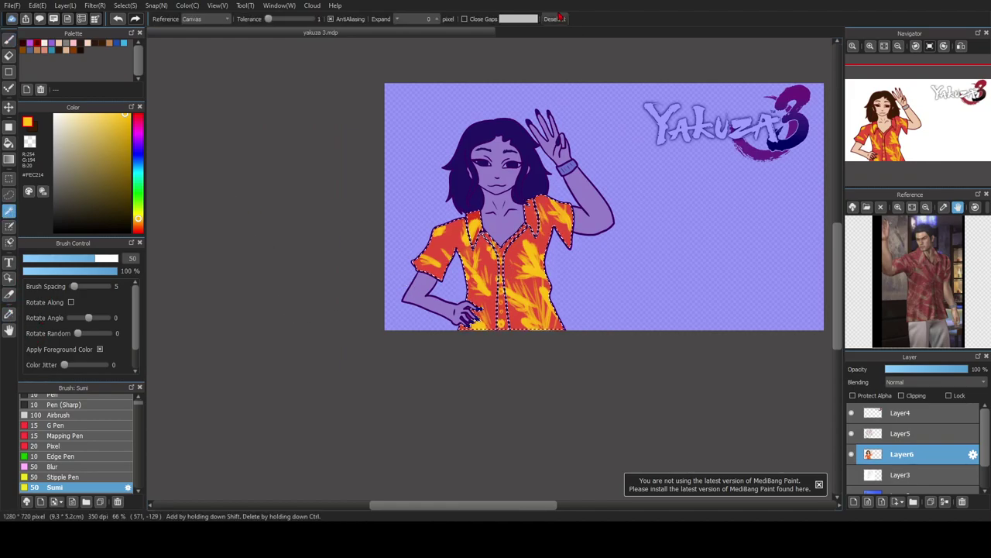
key(ctrl+d)
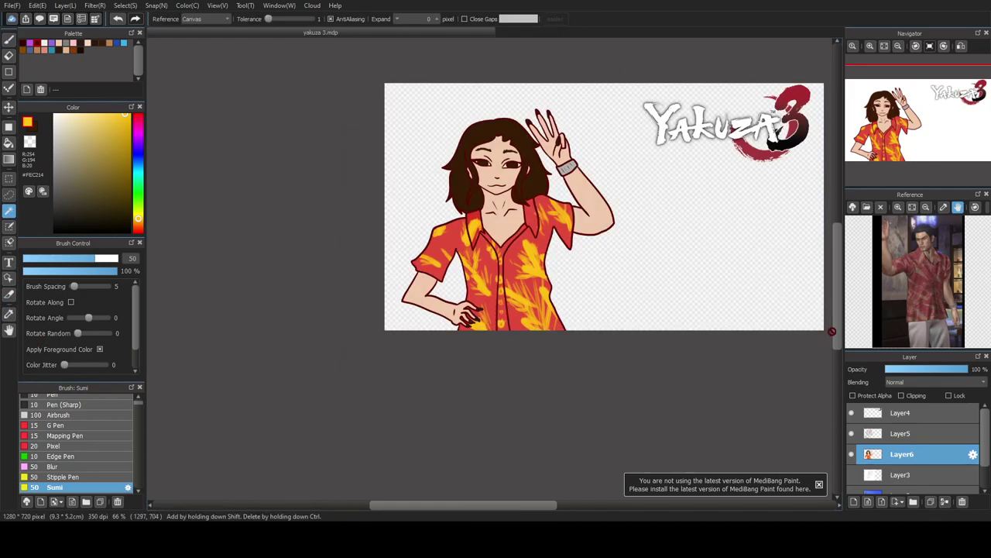
- Add a new layer directly above Layer6 and set its blending mode to Multiply
click(854, 501)
click(915, 383)
click(914, 408)
- Shade the hip-side arm below the sleeve and the hand with the 10 px Pen in a skin shadow tone #DFB595
scroll(536, 258, up, 3)
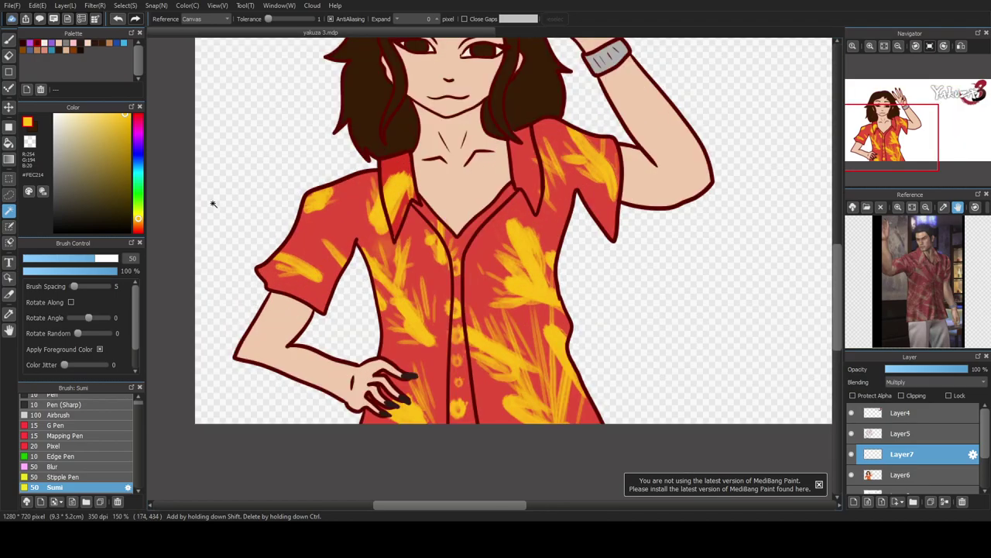
click(9, 39)
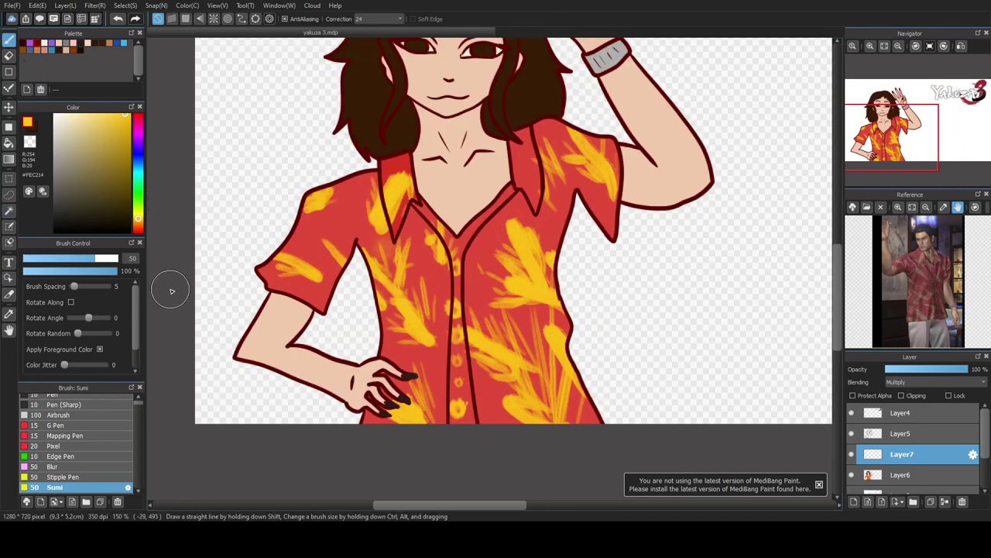
click(9, 314)
click(279, 321)
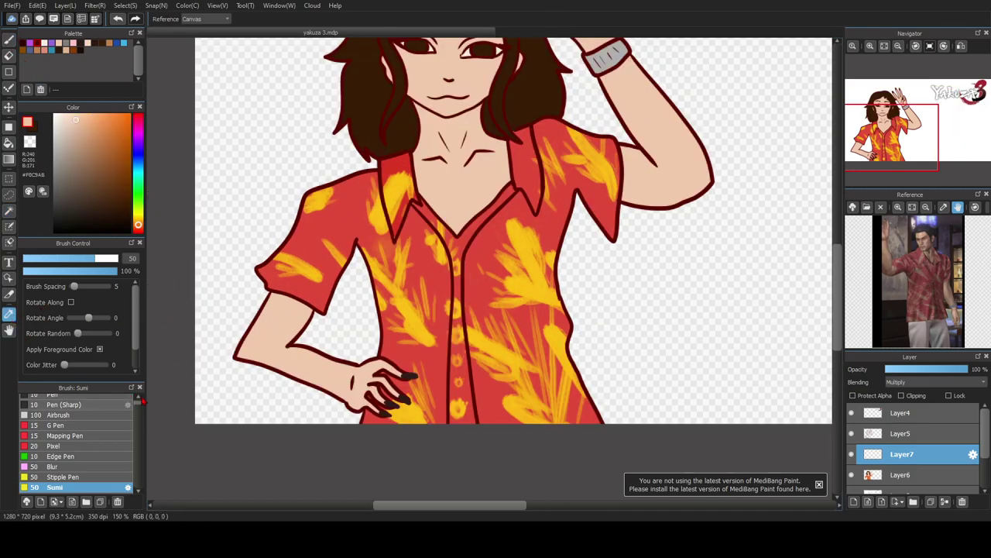
scroll(94, 407, up, 3)
click(82, 420)
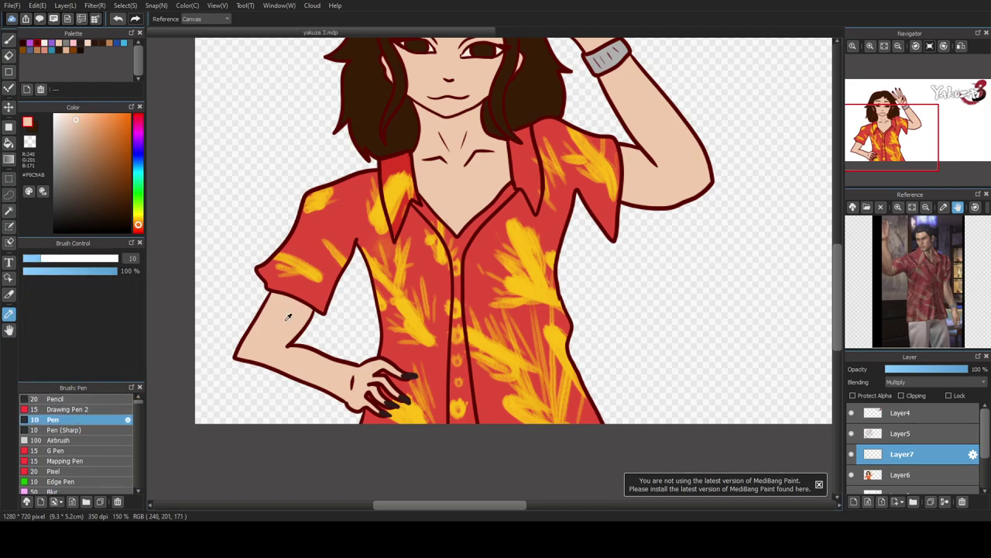
drag(77, 129, 79, 128)
click(9, 39)
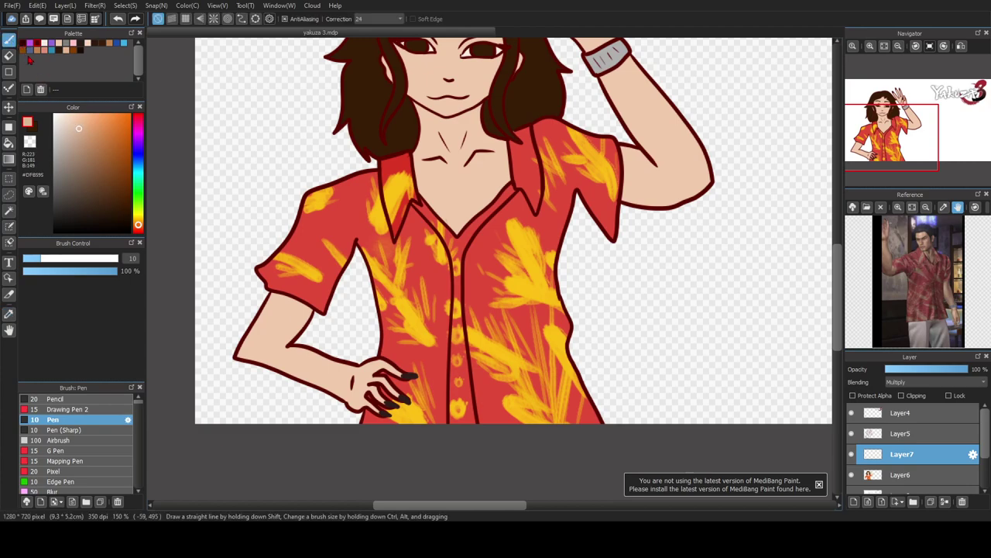
scroll(257, 273, up, 1)
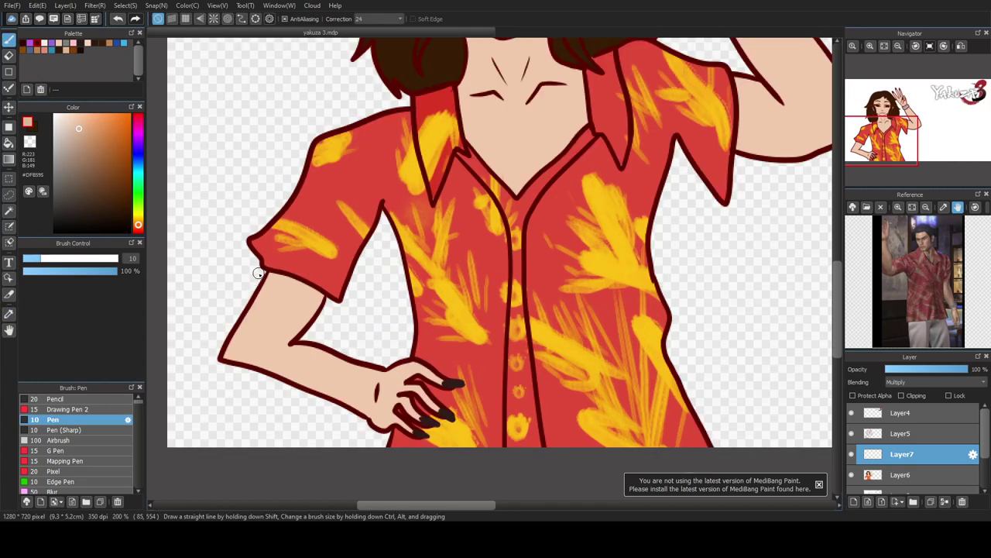
drag(260, 290, 314, 317)
drag(377, 382, 374, 401)
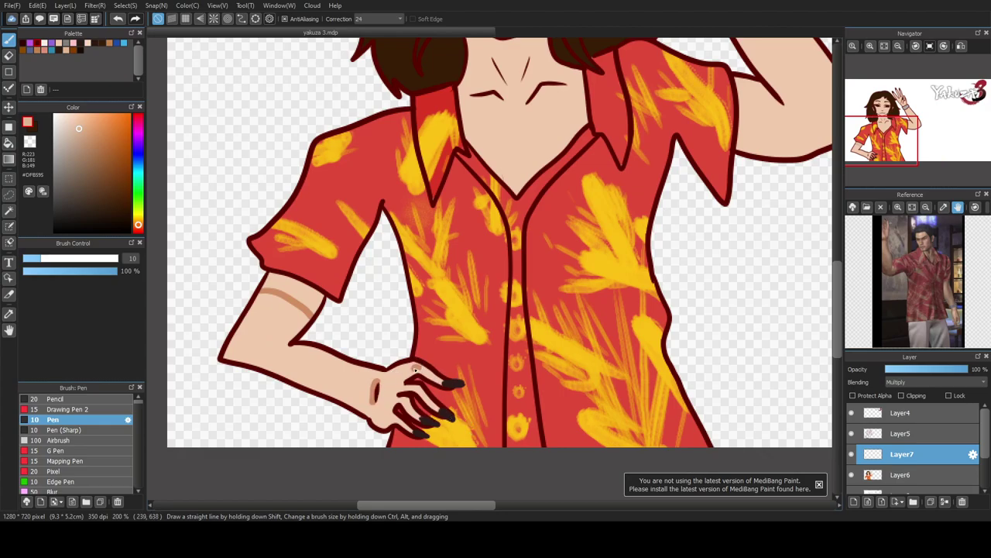
drag(415, 368, 442, 381)
- Paint skin shadows along both collarbone lines and the two neck tendon lines
scroll(435, 387, down, 2)
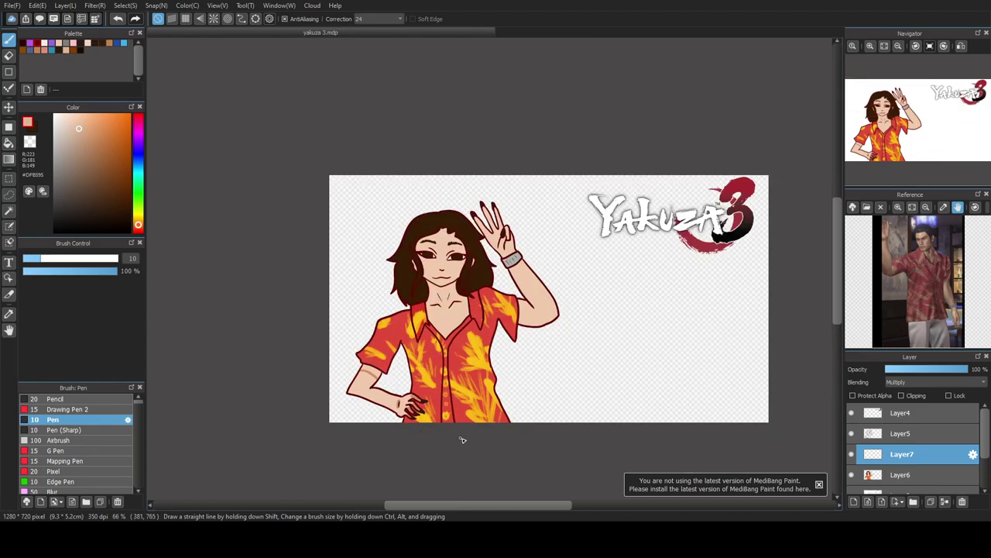
scroll(379, 379, up, 1)
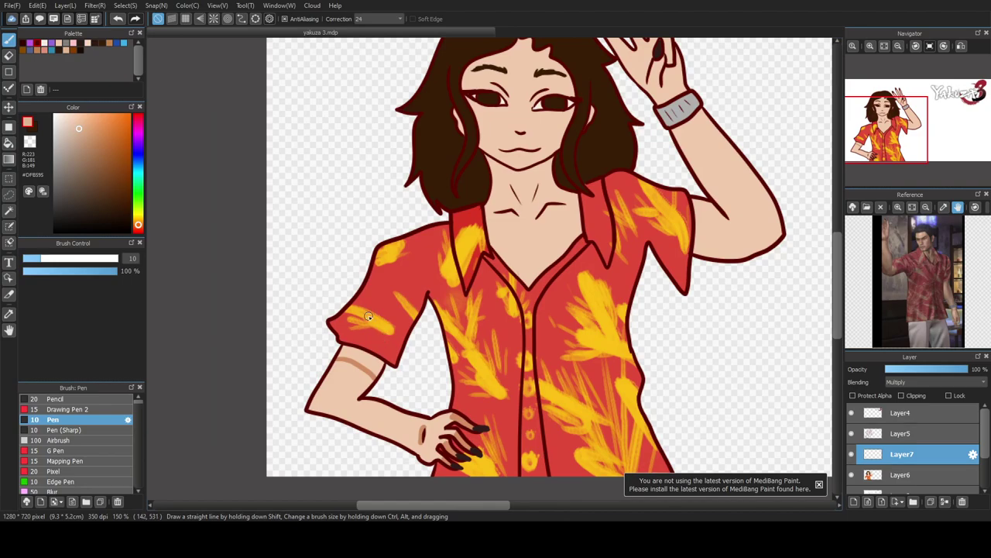
scroll(478, 249, up, 1)
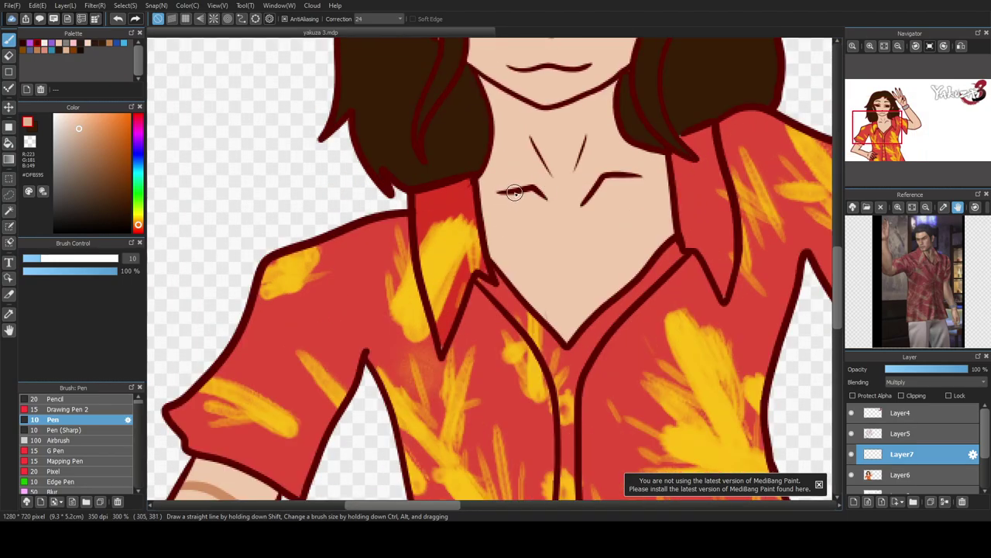
mouse_move(496, 189)
mouse_down()
mouse_move(546, 194)
mouse_move(595, 189)
mouse_move(629, 172)
mouse_move(597, 177)
mouse_move(635, 166)
mouse_move(642, 173)
mouse_up()
key(ctrl+z)
drag(593, 137, 574, 169)
drag(527, 144, 545, 178)
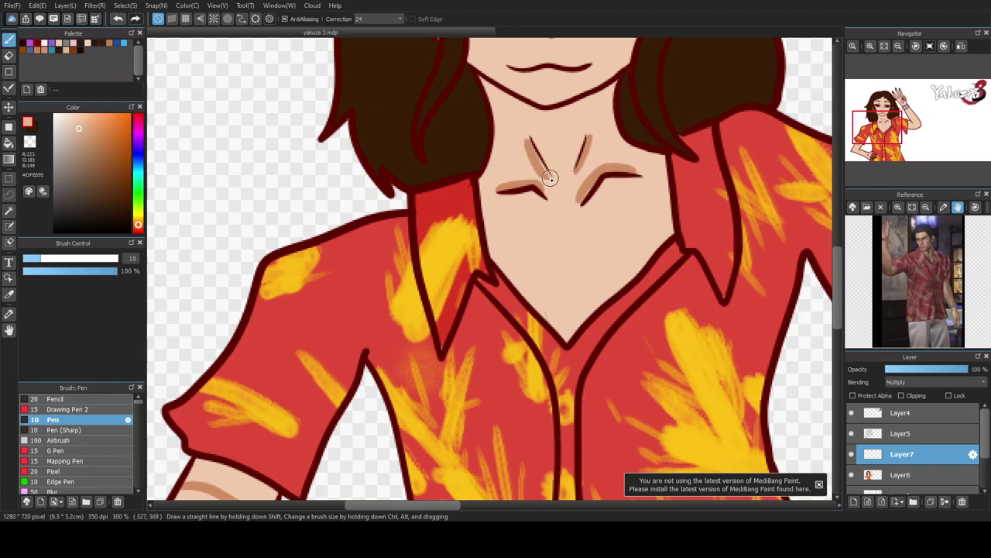
- Bucket-fill the hip-side arm between the sleeve hem and the painted shadow line with the skin shadow colour
scroll(512, 203, down, 2)
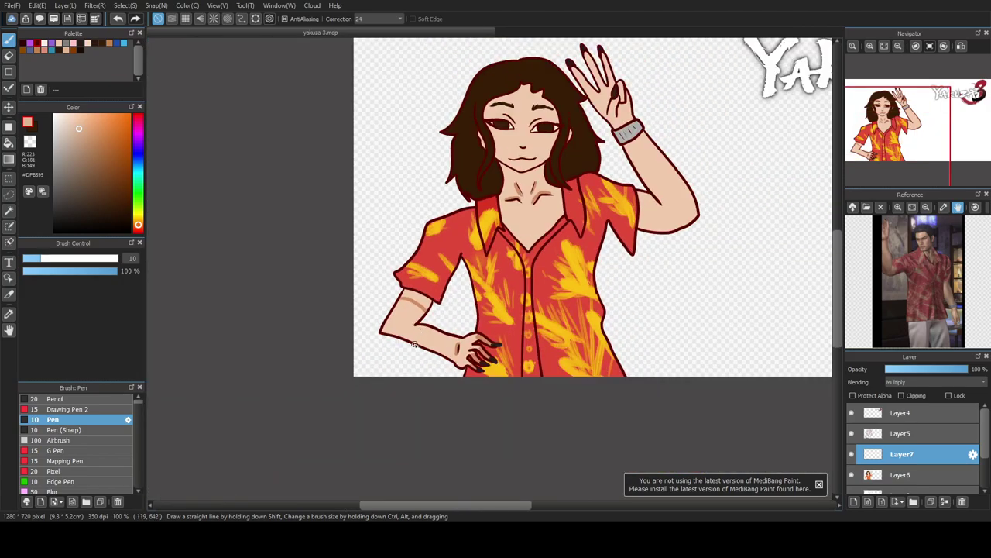
scroll(427, 326, up, 2)
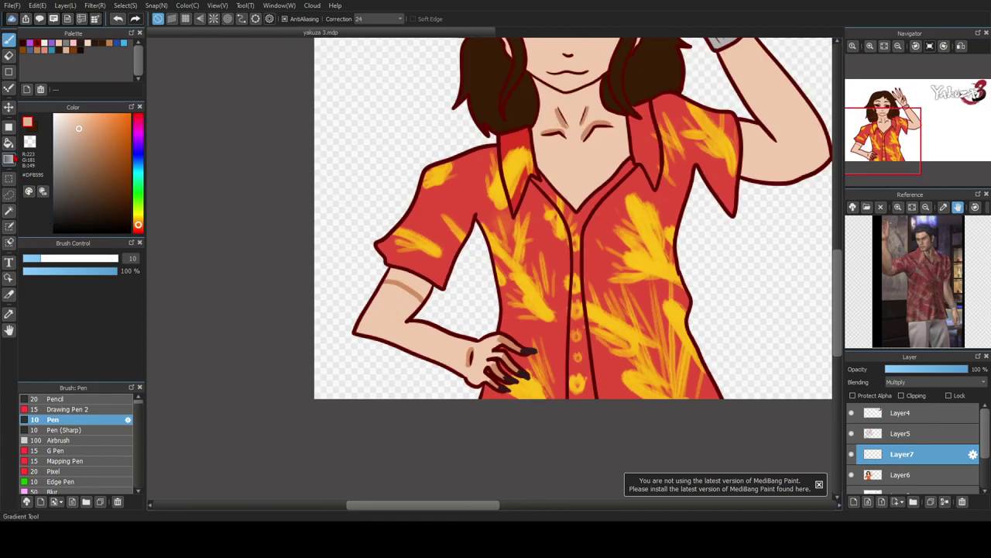
key(g)
click(409, 284)
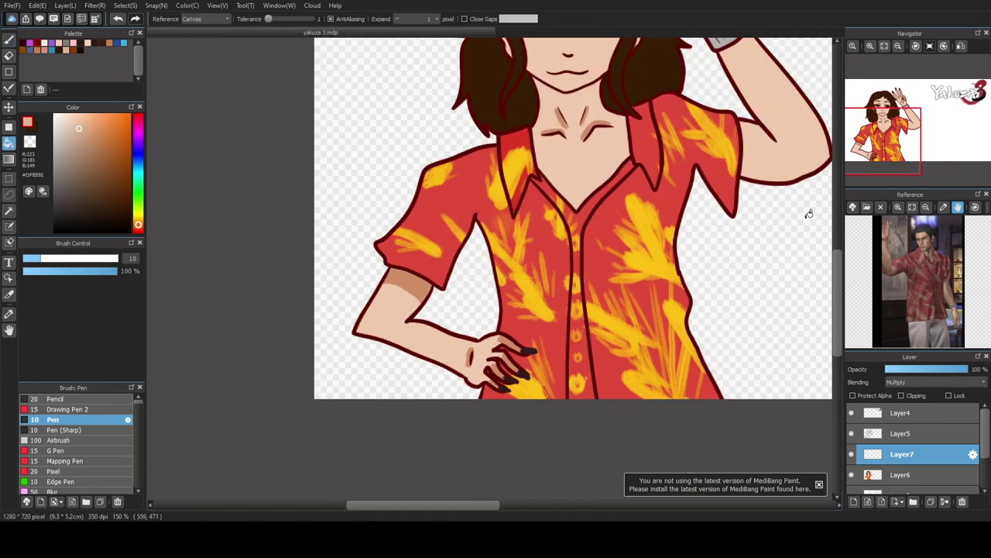
- Shade the raised arm below the bracelet and at the elbow crease, plus its palm and finger joints, with the Pen
drag(835, 271, 835, 244)
key(b)
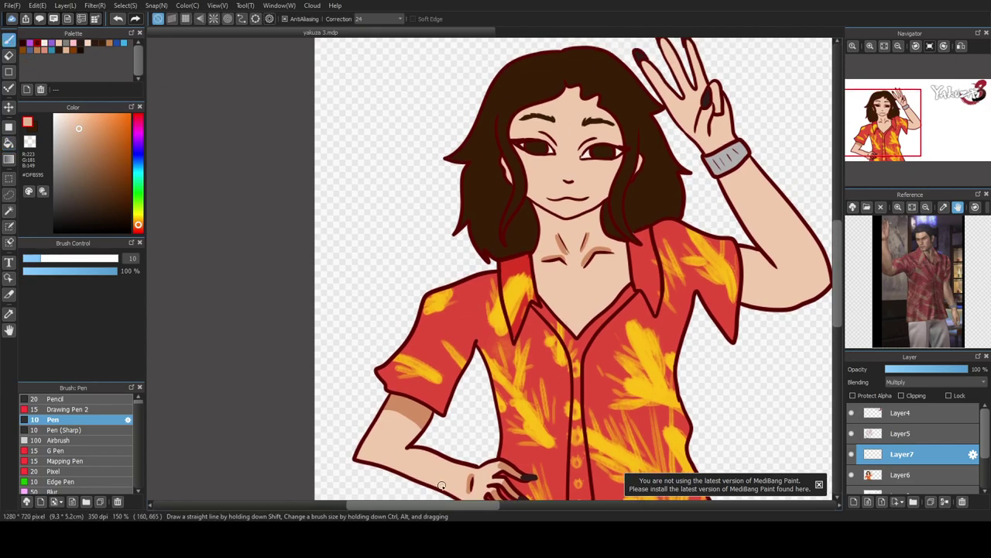
drag(439, 505, 481, 504)
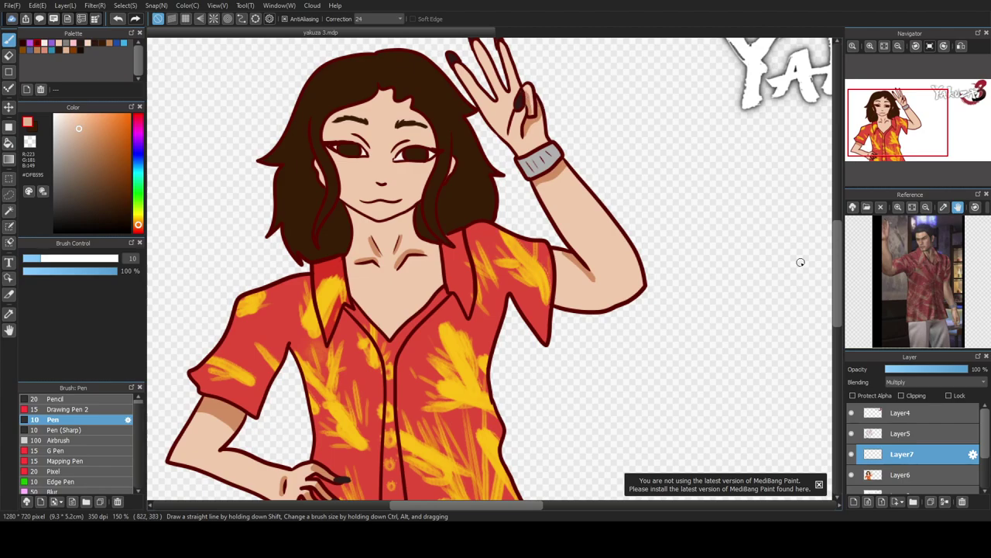
scroll(425, 241, up, 3)
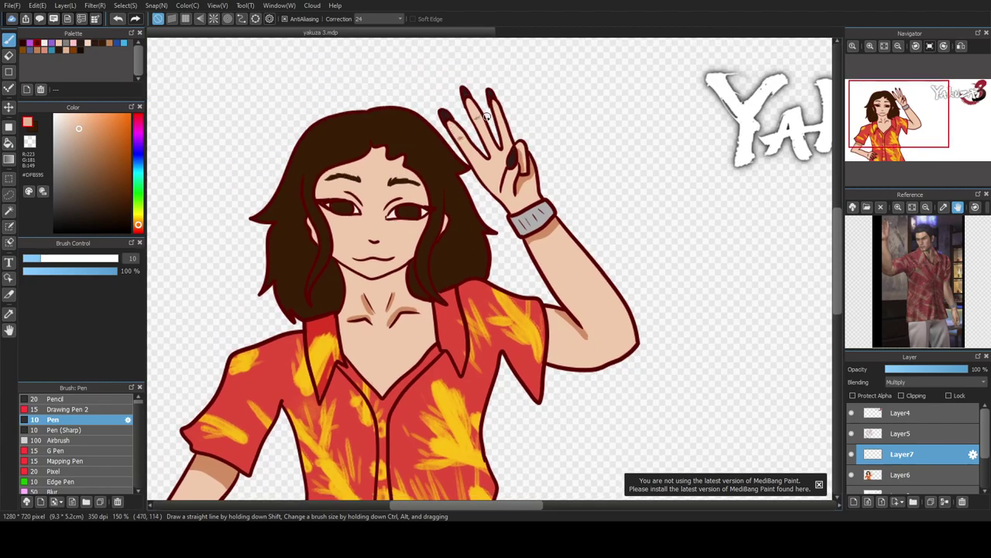
scroll(414, 189, down, 2)
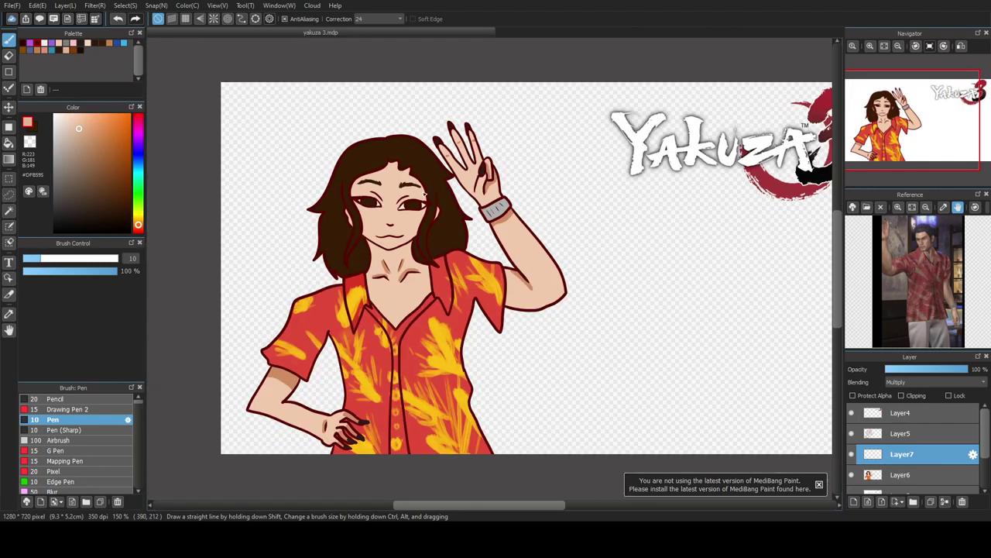
- Shade the forehead under the hairline, the ears and both sides of the face beside the hair
scroll(403, 184, up, 2)
mouse_move(368, 132)
mouse_down()
mouse_move(412, 158)
mouse_move(476, 243)
mouse_up()
mouse_move(465, 199)
mouse_down()
mouse_move(419, 161)
mouse_move(446, 181)
mouse_move(421, 157)
mouse_move(429, 141)
mouse_move(412, 150)
mouse_move(422, 150)
mouse_move(383, 146)
mouse_move(365, 127)
mouse_move(371, 136)
mouse_move(386, 128)
mouse_move(389, 143)
mouse_move(387, 158)
mouse_move(368, 160)
mouse_move(362, 129)
mouse_move(275, 198)
mouse_move(256, 228)
mouse_move(288, 290)
mouse_move(290, 346)
mouse_up()
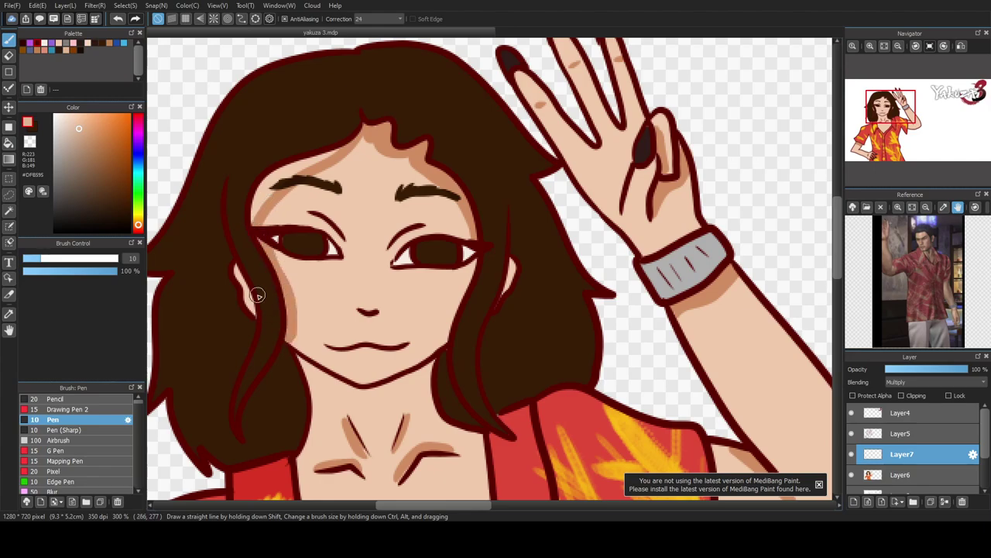
drag(235, 268, 256, 313)
mouse_move(261, 215)
mouse_down()
mouse_move(276, 181)
mouse_move(255, 204)
mouse_move(258, 224)
mouse_move(334, 146)
mouse_move(271, 183)
mouse_up()
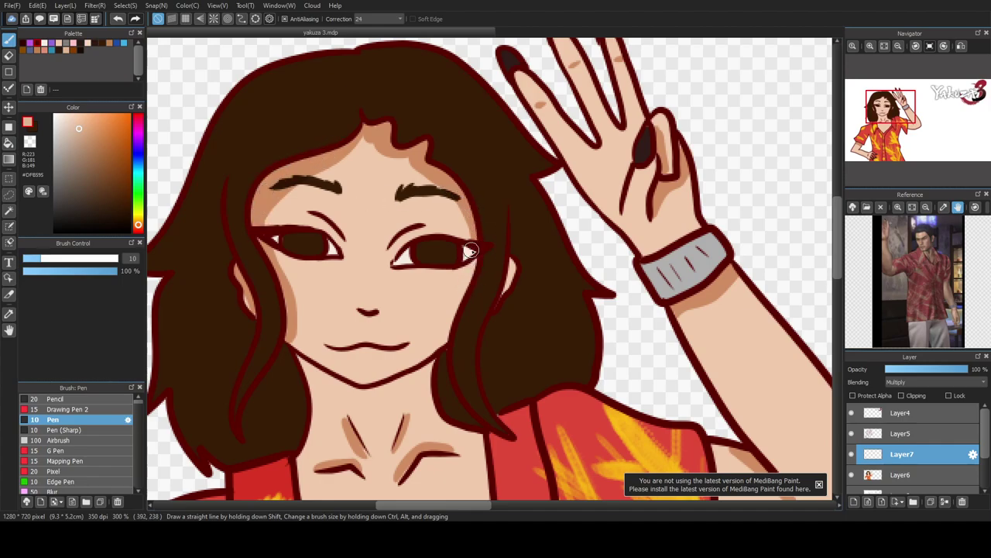
drag(476, 255, 449, 327)
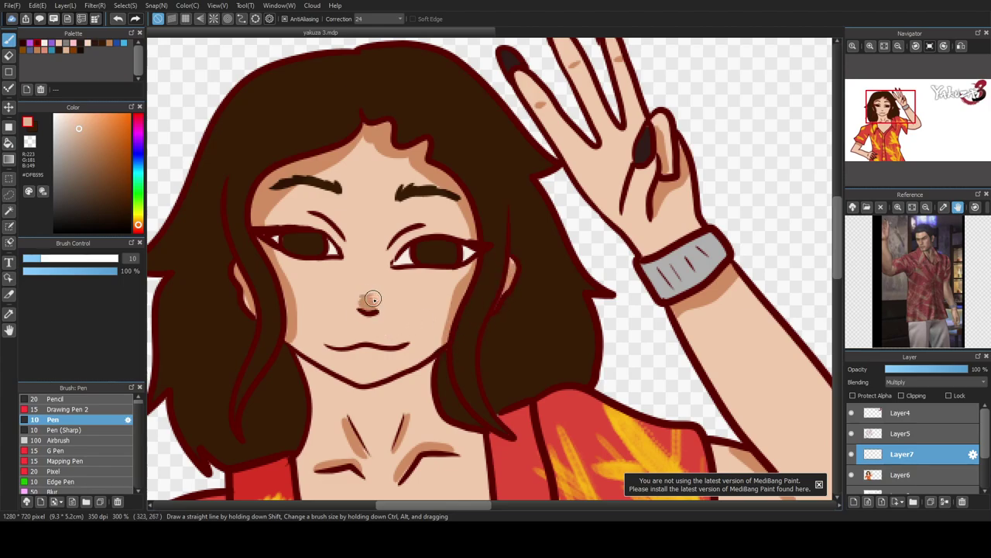
- Shade the nose bridge and paint curved shadows above both eyelid creases
drag(367, 286, 368, 277)
drag(346, 237, 311, 200)
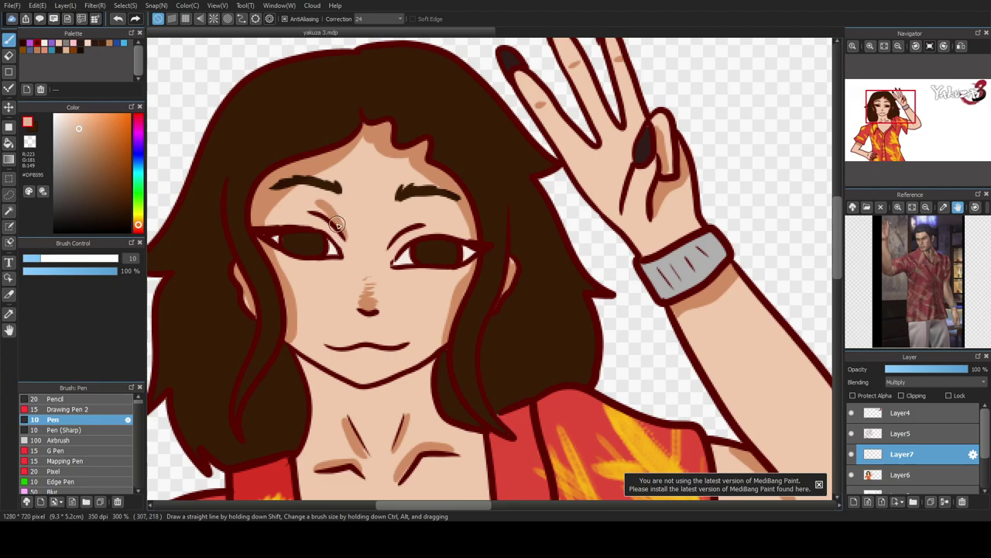
key(ctrl+z)
scroll(328, 234, up, 2)
drag(367, 245, 313, 187)
mouse_move(440, 258)
mouse_down()
mouse_move(454, 232)
mouse_move(499, 203)
mouse_up()
key(ctrl+z)
mouse_move(442, 259)
mouse_down()
mouse_move(459, 233)
mouse_move(504, 203)
mouse_up()
drag(326, 195, 297, 185)
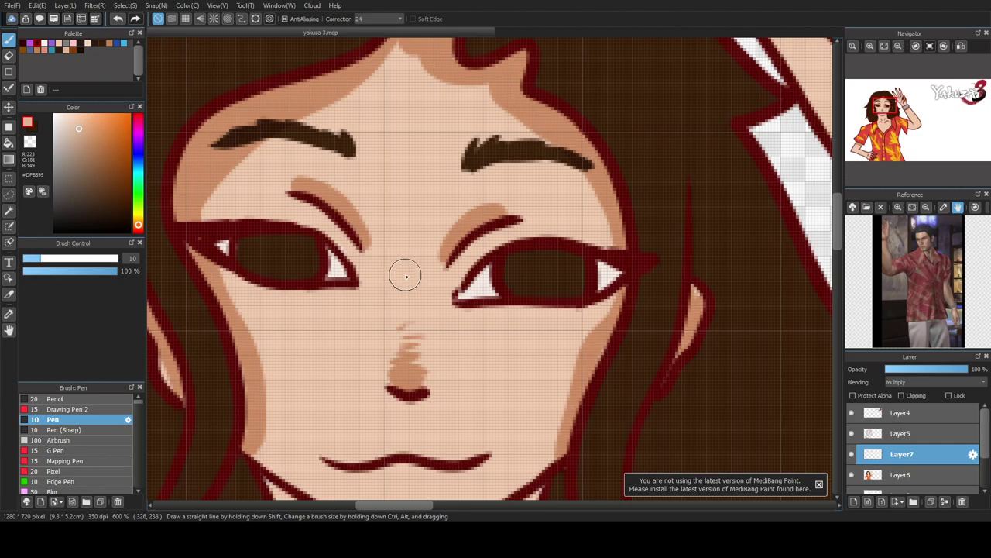
- Shade the chest along the shirt's V-shaped neckline and the neck beneath the chin
scroll(394, 275, down, 2)
scroll(393, 277, down, 3)
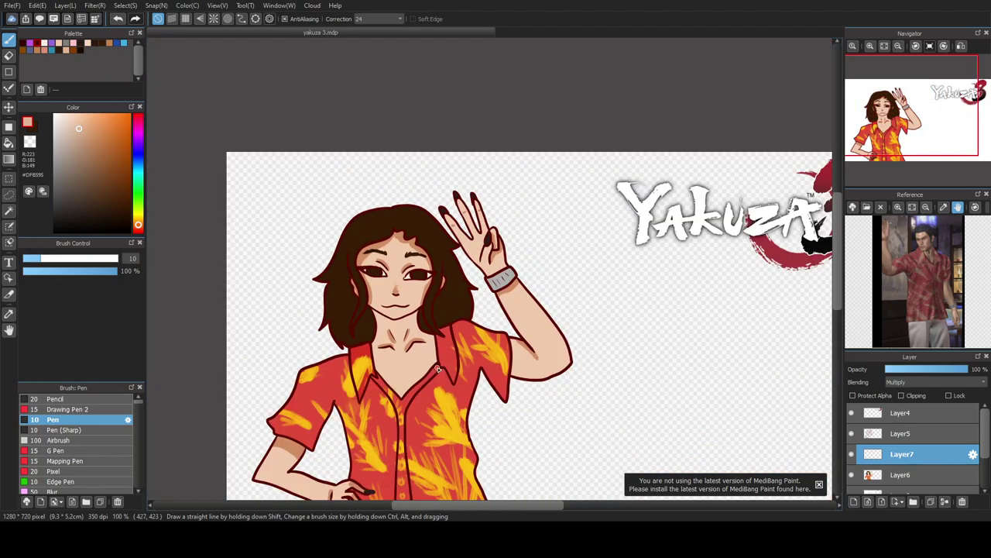
drag(839, 242, 839, 266)
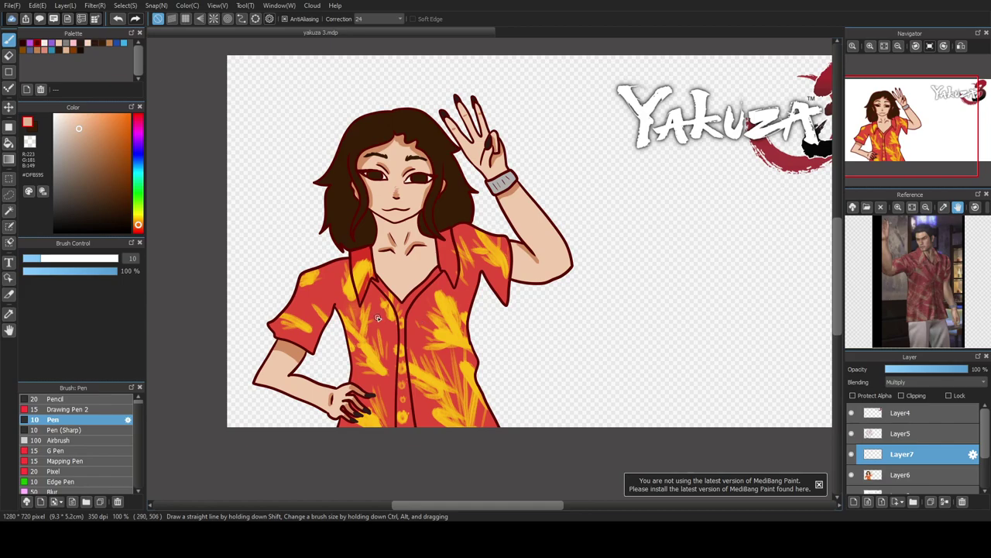
scroll(371, 275, up, 4)
mouse_move(361, 181)
mouse_down()
mouse_move(398, 280)
mouse_move(479, 373)
mouse_move(453, 352)
mouse_move(474, 387)
mouse_move(402, 310)
mouse_move(366, 210)
mouse_move(382, 289)
mouse_move(421, 320)
mouse_move(409, 299)
mouse_move(479, 382)
mouse_move(603, 249)
mouse_move(612, 192)
mouse_move(604, 142)
mouse_move(614, 250)
mouse_move(612, 236)
mouse_move(478, 376)
mouse_move(548, 300)
mouse_up()
scroll(430, 246, down, 3)
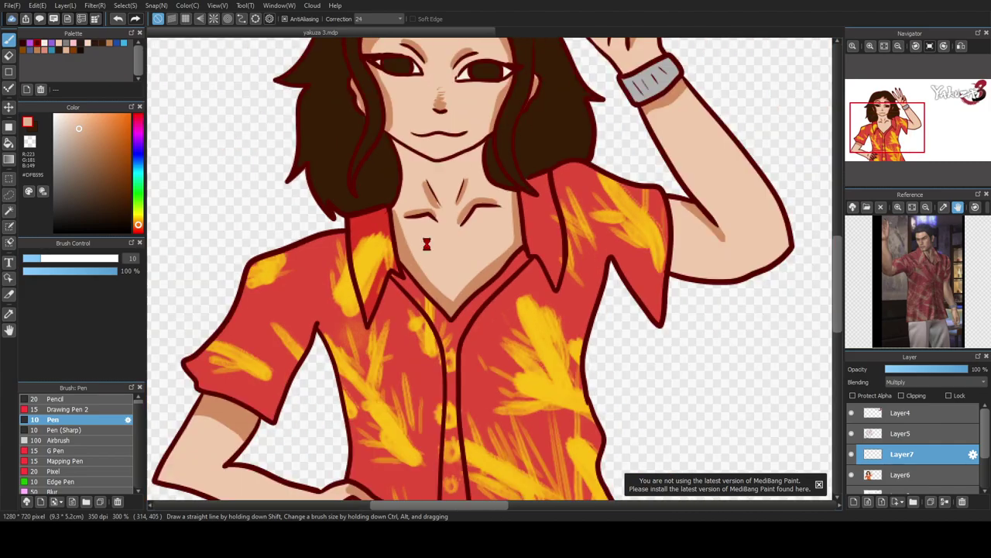
scroll(453, 243, up, 3)
mouse_move(376, 199)
mouse_down()
mouse_move(441, 214)
mouse_move(489, 188)
mouse_move(479, 193)
mouse_move(489, 204)
mouse_move(495, 177)
mouse_move(437, 206)
mouse_move(355, 174)
mouse_up()
scroll(384, 202, down, 2)
scroll(483, 213, down, 3)
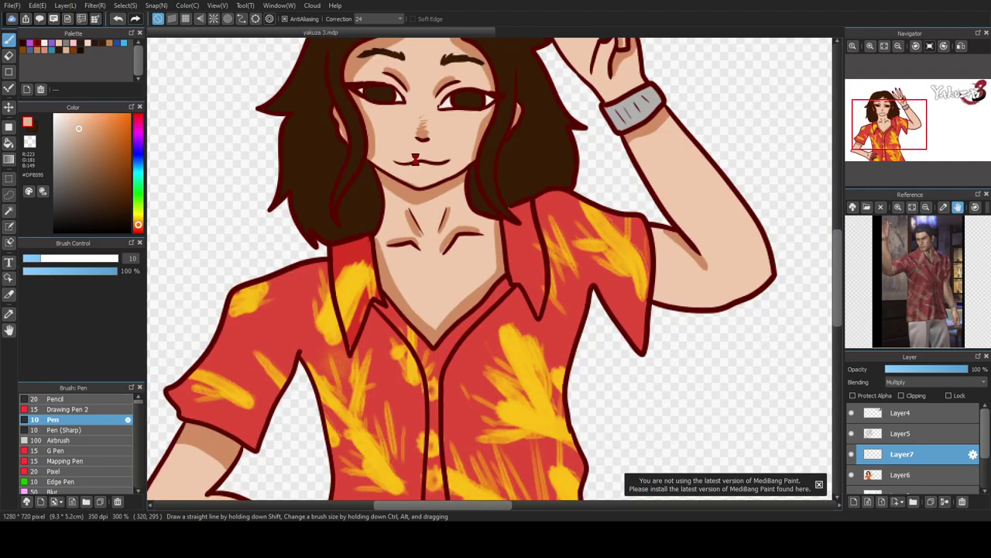
scroll(464, 276, up, 1)
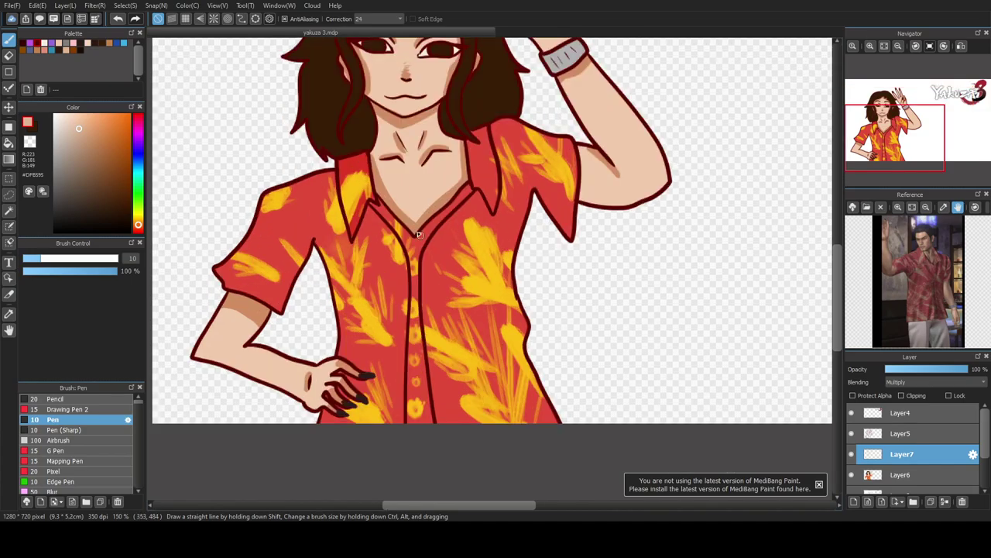
alt+click(309, 220)
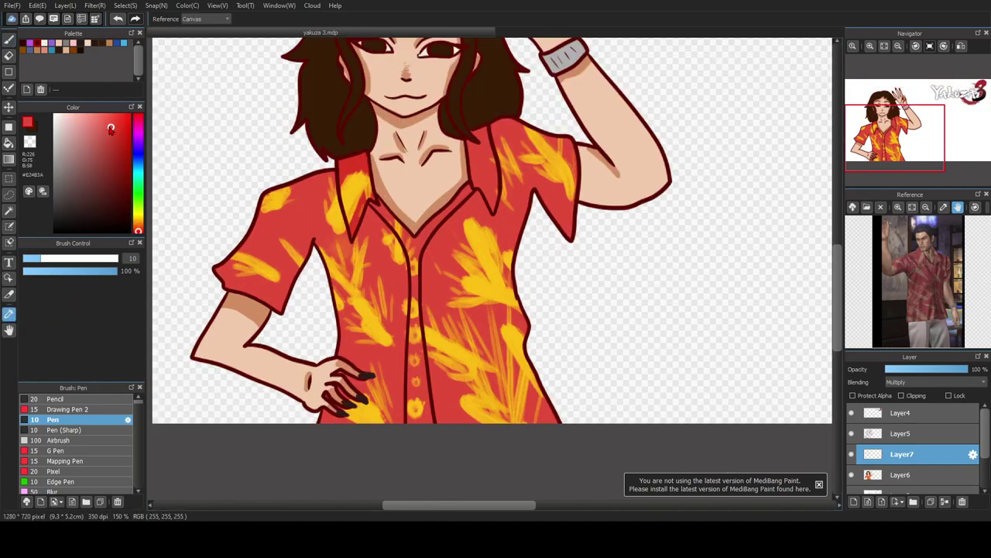
click(8, 38)
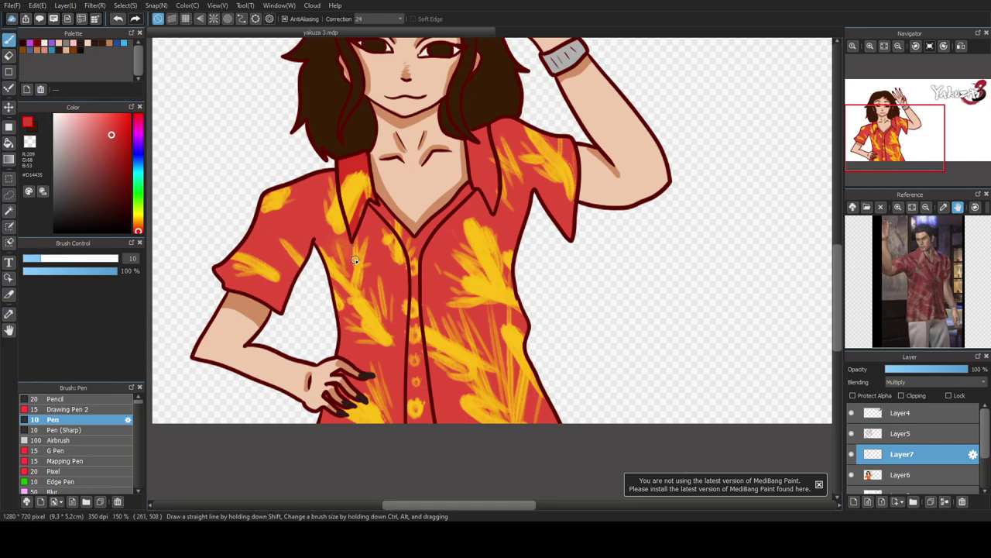
scroll(353, 253, up, 3)
mouse_move(293, 52)
mouse_down()
mouse_move(313, 183)
mouse_move(331, 210)
mouse_up()
drag(299, 92, 336, 217)
key(ctrl+z)
key(ctrl+z)
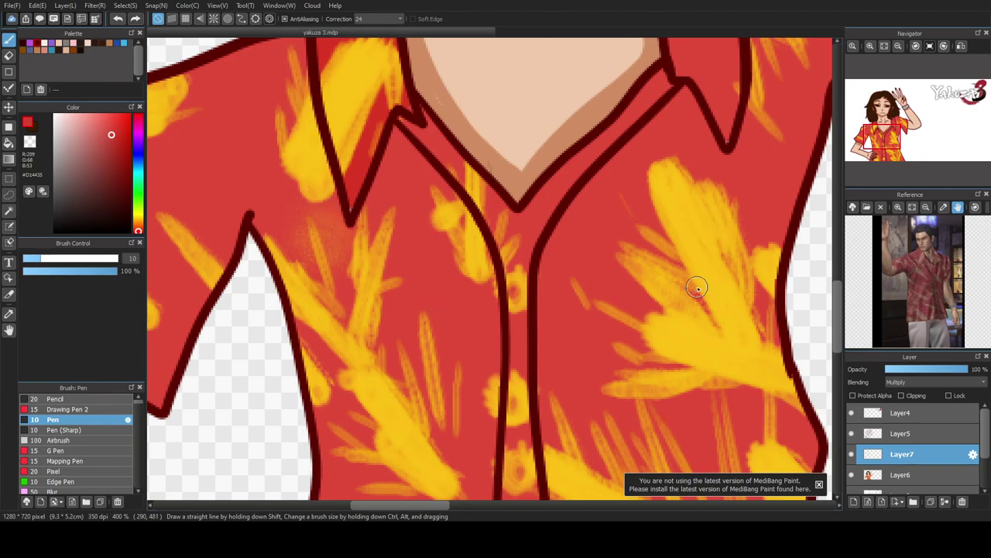
- Sample the shirt red #E24B3A and paint shadows along the outer edges and points of both collar flaps
mouse_move(838, 307)
mouse_down()
mouse_move(838, 239)
mouse_move(842, 277)
mouse_up()
click(299, 246)
alt+click(314, 313)
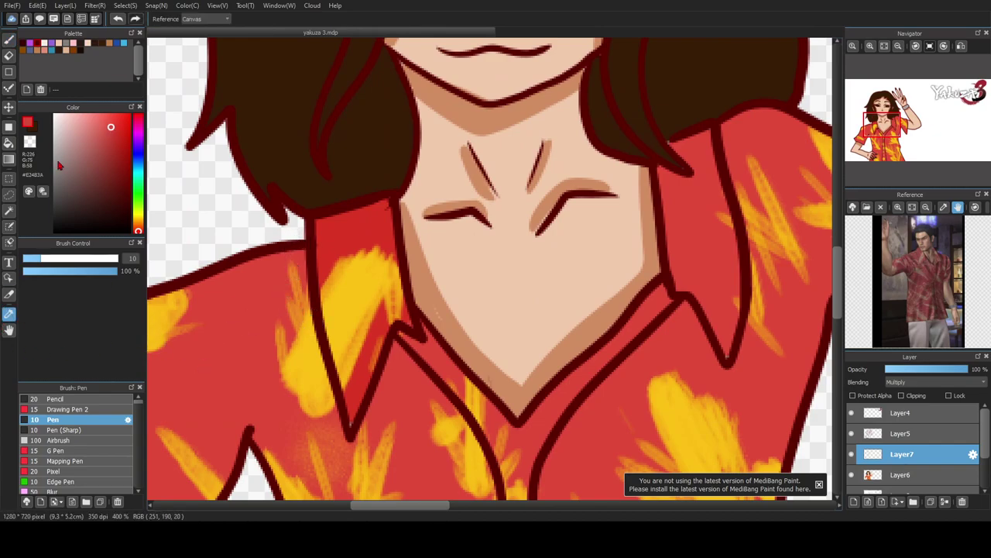
drag(301, 248, 331, 403)
mouse_move(320, 362)
mouse_down()
mouse_move(346, 455)
mouse_move(395, 370)
mouse_move(403, 347)
mouse_move(384, 370)
mouse_move(399, 337)
mouse_move(432, 343)
mouse_up()
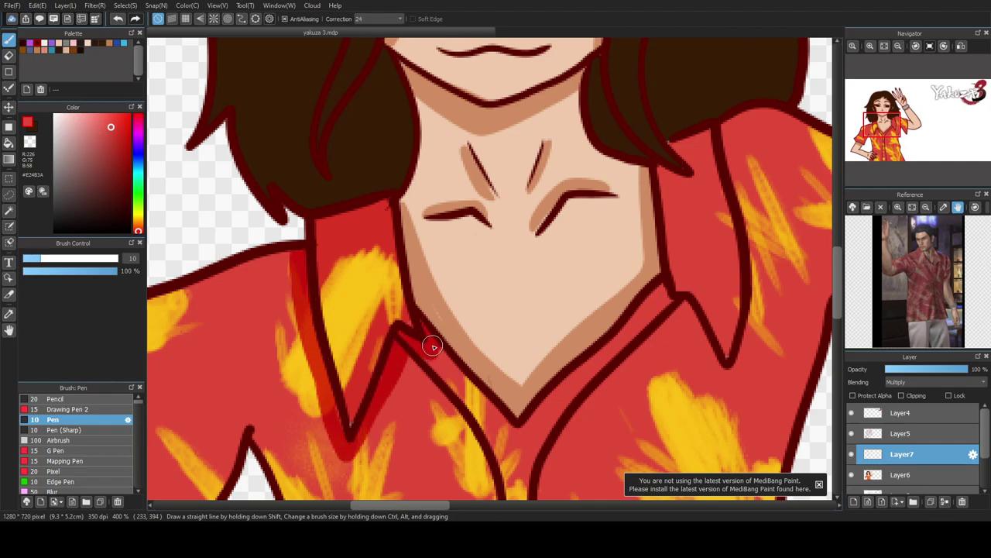
mouse_move(665, 300)
mouse_down()
mouse_move(717, 362)
mouse_move(697, 310)
mouse_move(730, 375)
mouse_up()
mouse_move(729, 129)
mouse_down()
mouse_move(747, 260)
mouse_move(733, 365)
mouse_move(755, 322)
mouse_move(760, 259)
mouse_move(728, 129)
mouse_up()
- Paint shadow lines down both edges of the shirt's button placket, from the collar to the hem
scroll(640, 223, down, 5)
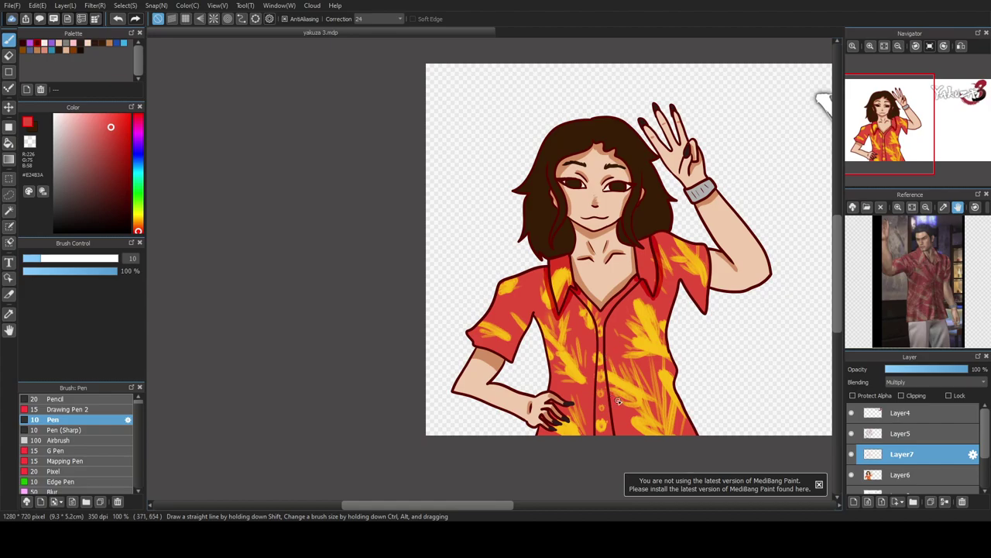
scroll(618, 403, up, 2)
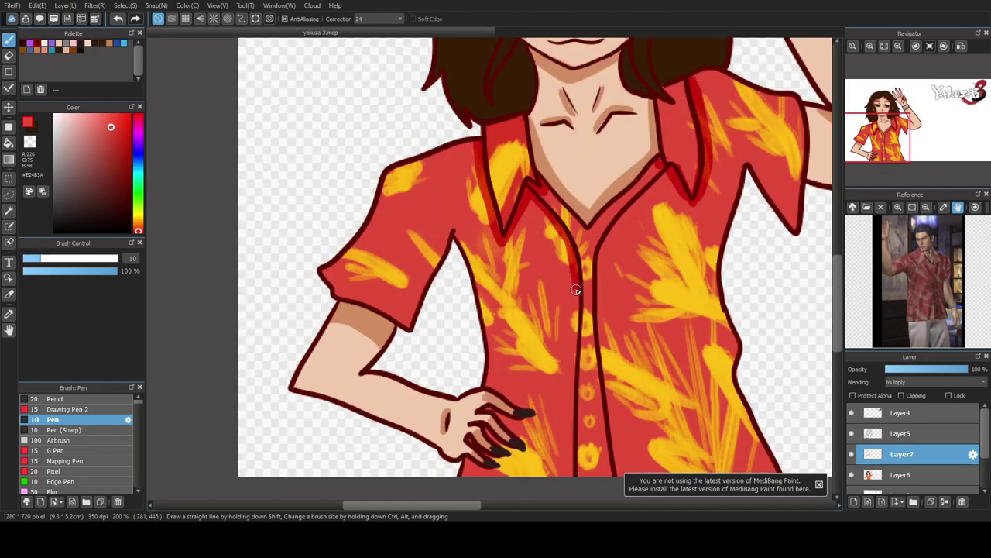
drag(576, 297, 574, 328)
drag(573, 395, 571, 477)
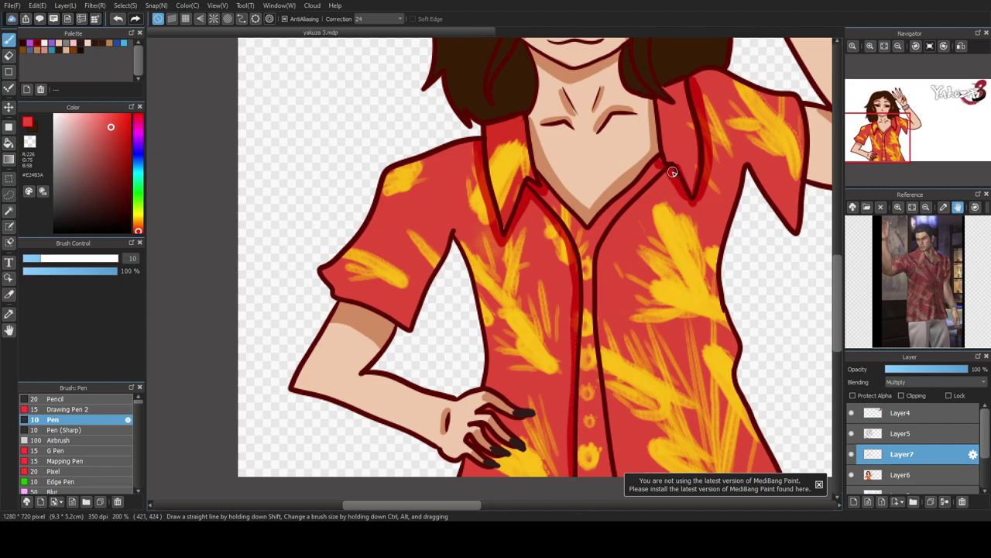
drag(652, 184, 598, 256)
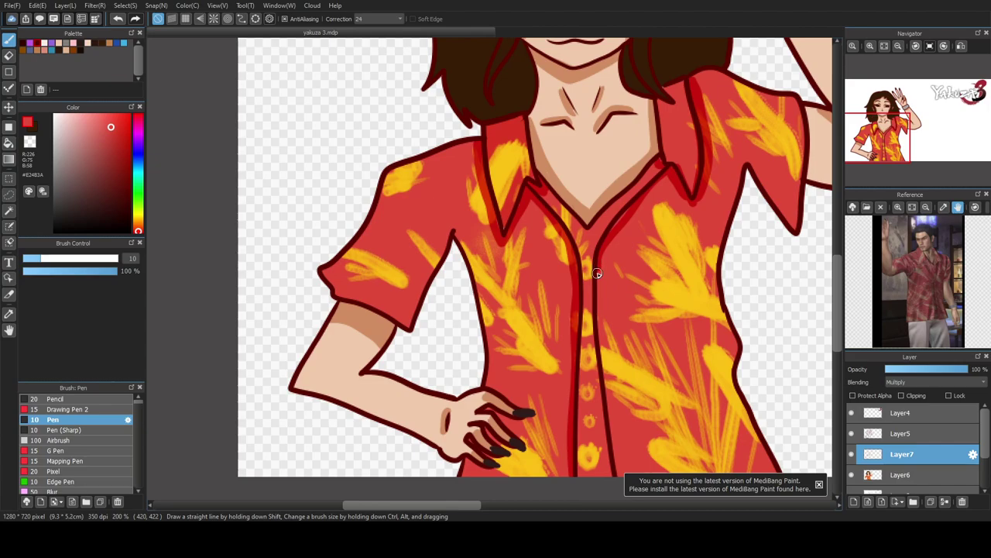
drag(597, 312, 627, 510)
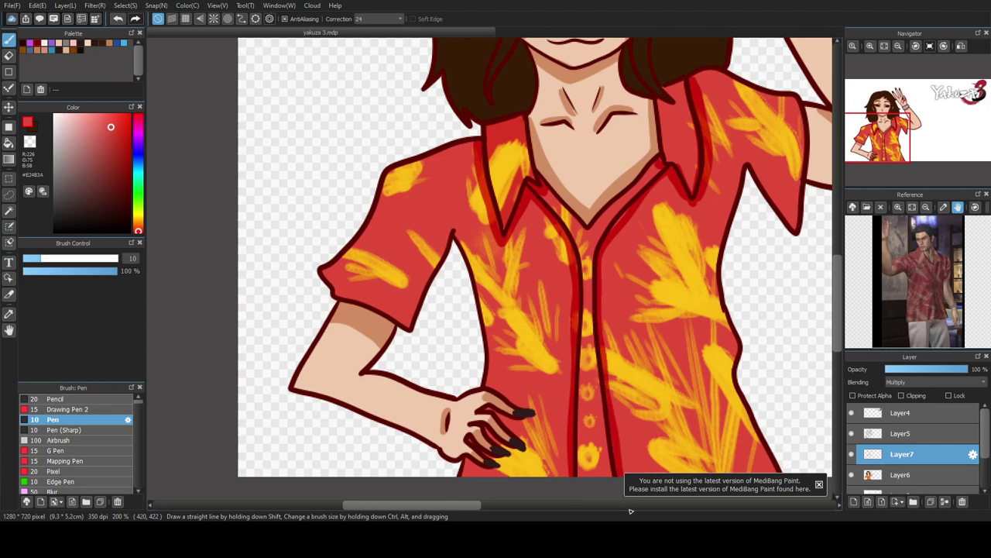
- Paint short fold shadows across the lower shirt front on both sides of the placket, redoing the unsatisfactory strokes
drag(495, 364, 550, 410)
key(ctrl+z)
drag(725, 340, 649, 418)
key(ctrl+z)
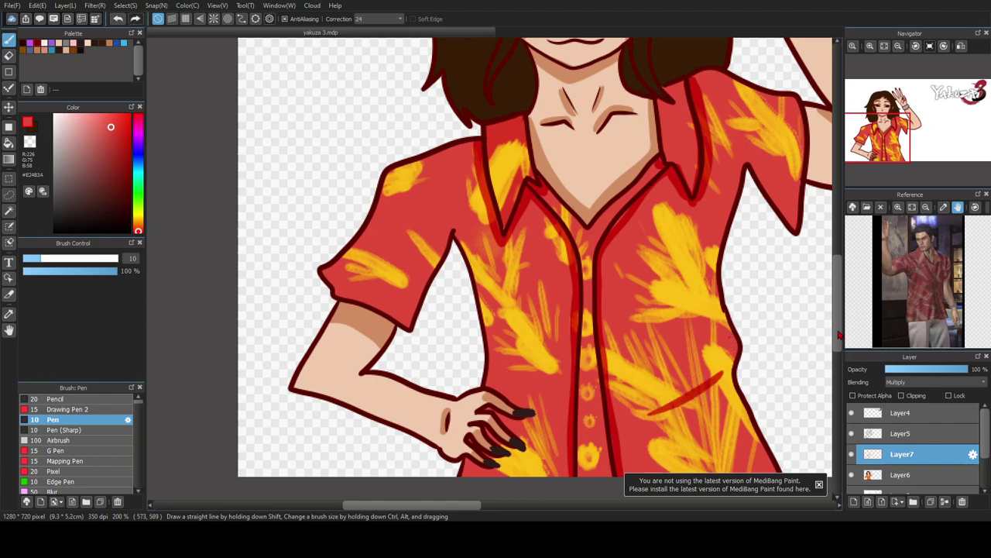
scroll(778, 381, down, 3)
drag(686, 348, 685, 369)
drag(534, 366, 564, 327)
drag(719, 308, 748, 398)
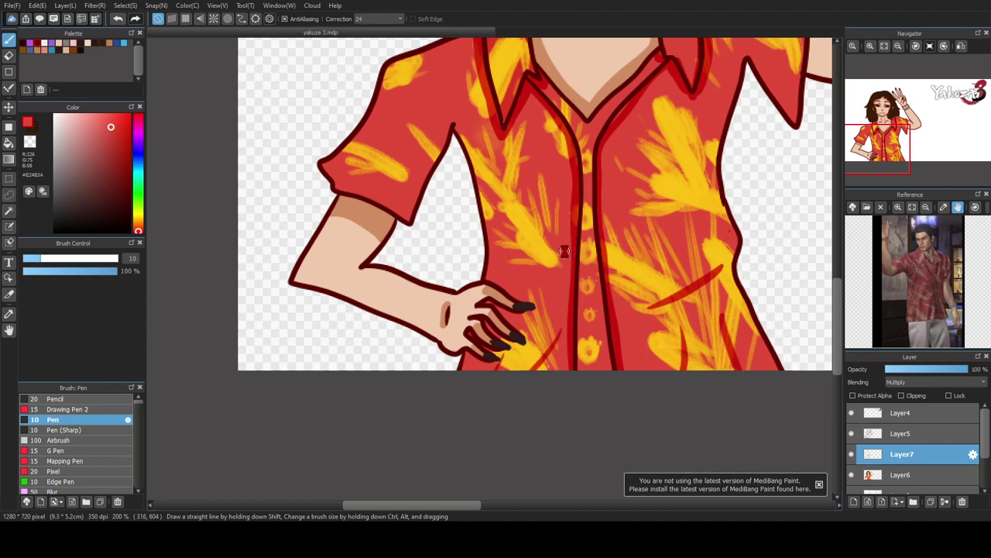
- Add curved fold shadows to both short sleeves and to the waist on the hand-on-hip side of the shirt
scroll(564, 251, down, 1)
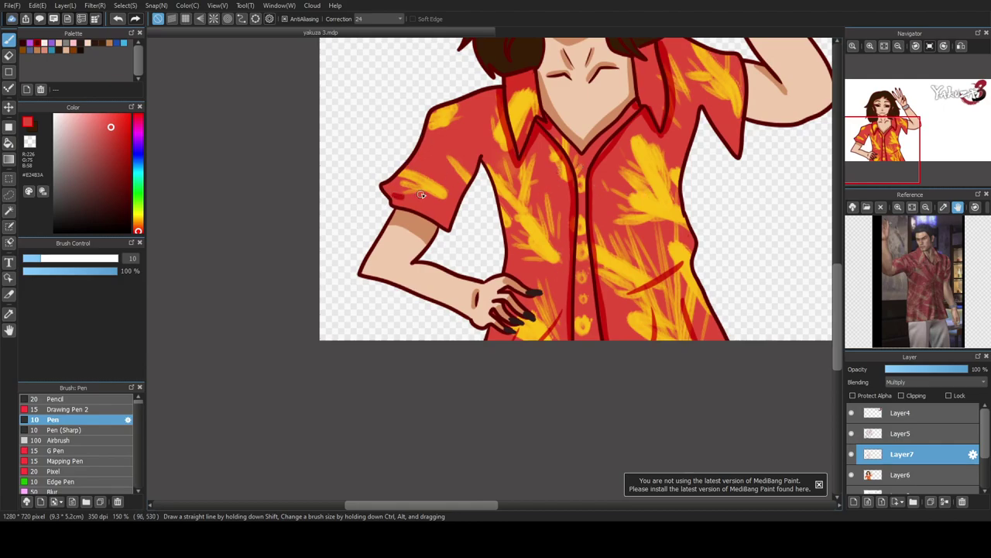
scroll(435, 131, down, 2)
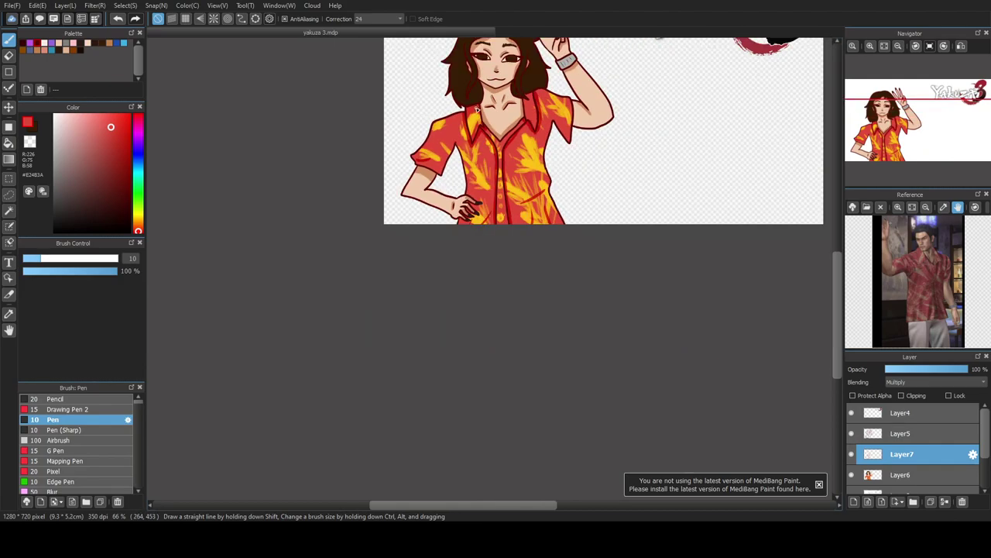
scroll(840, 283, up, 3)
scroll(525, 233, down, 1)
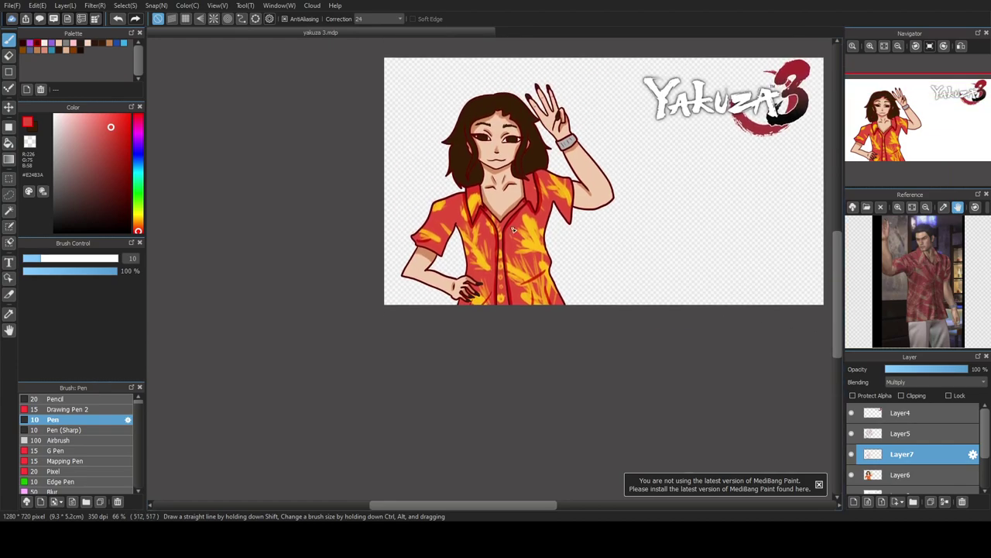
scroll(494, 214, up, 1)
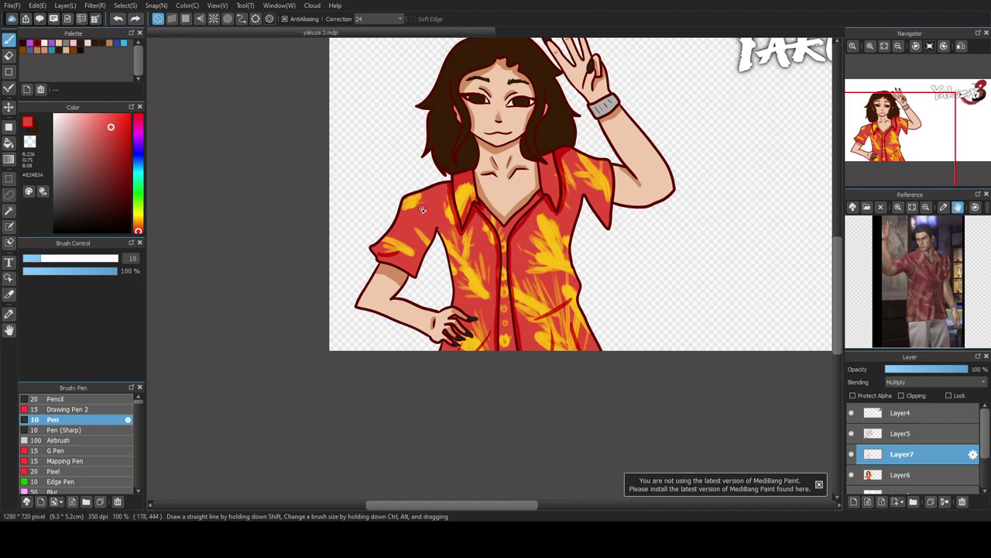
scroll(422, 209, up, 2)
drag(497, 316, 561, 342)
drag(517, 388, 555, 397)
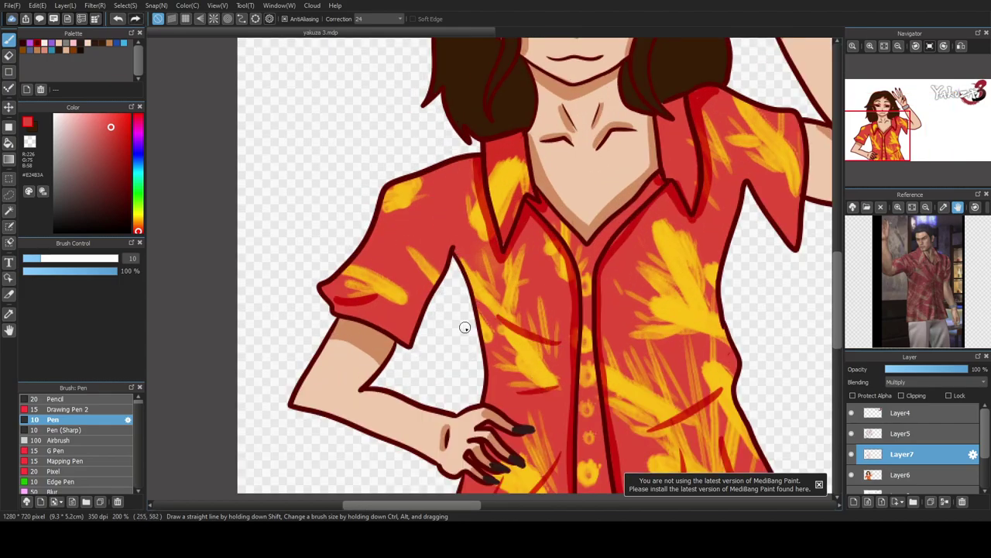
mouse_move(388, 229)
mouse_down()
mouse_move(402, 261)
mouse_move(433, 276)
mouse_up()
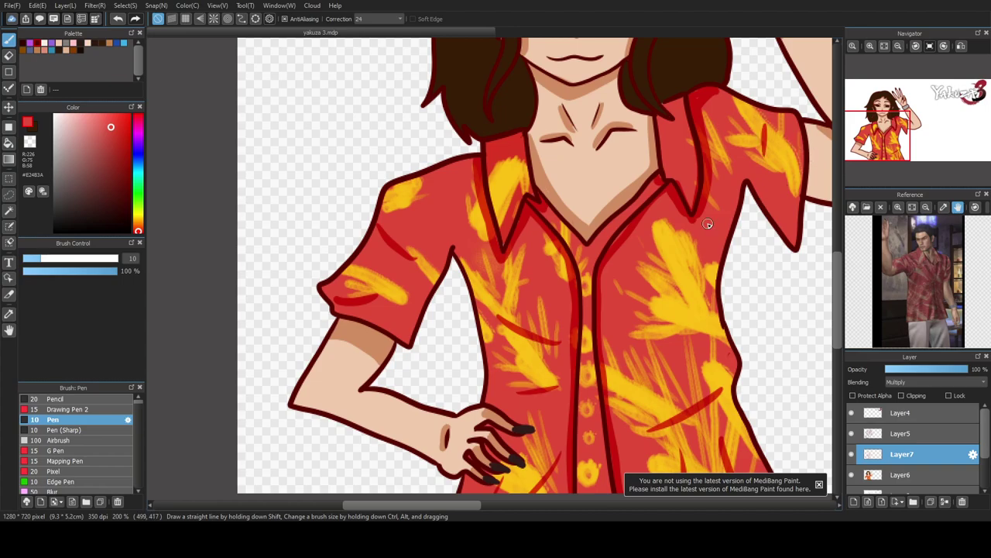
- Sample the dark hair brown #261304 and paint jagged shadow edges across the hair at eye level on both sides
scroll(666, 290, down, 2)
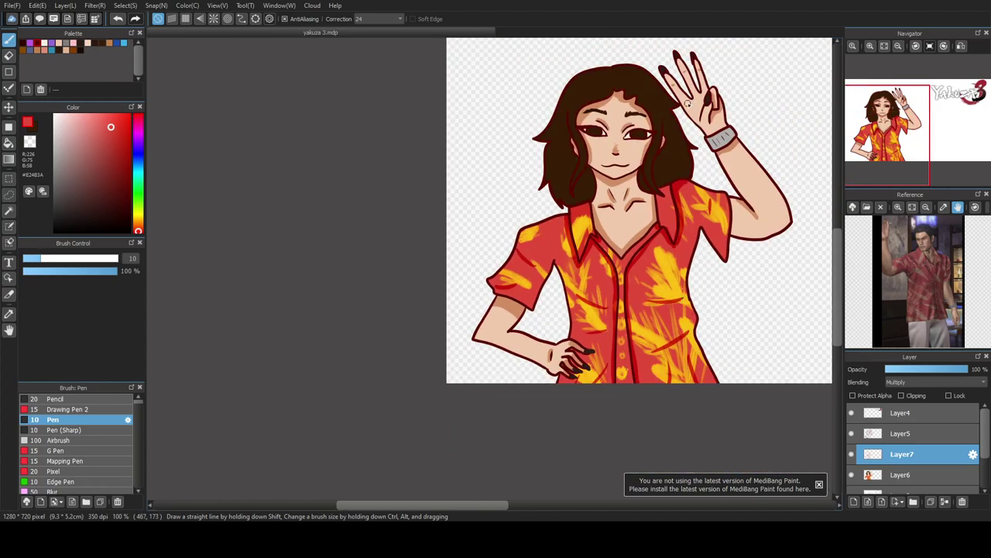
scroll(689, 100, up, 3)
click(9, 313)
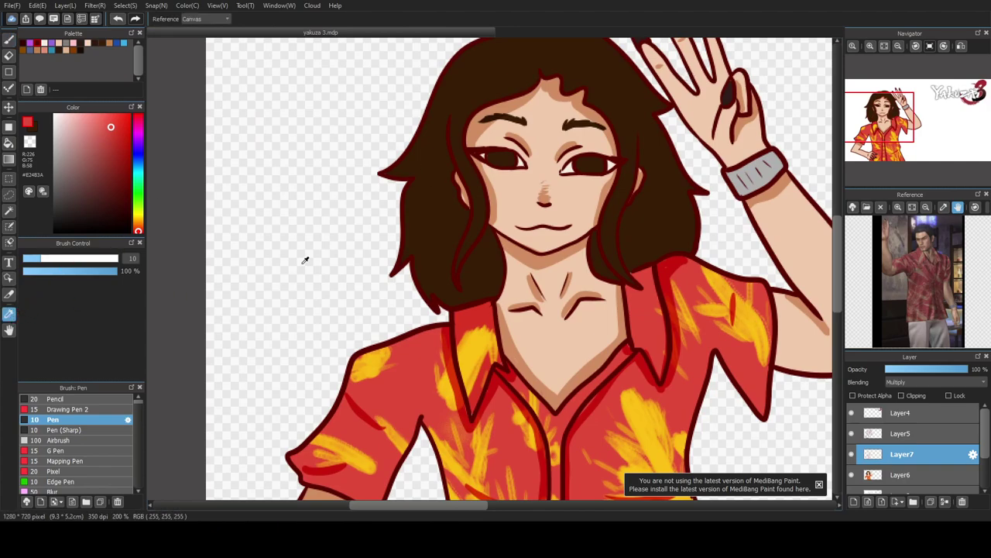
click(414, 212)
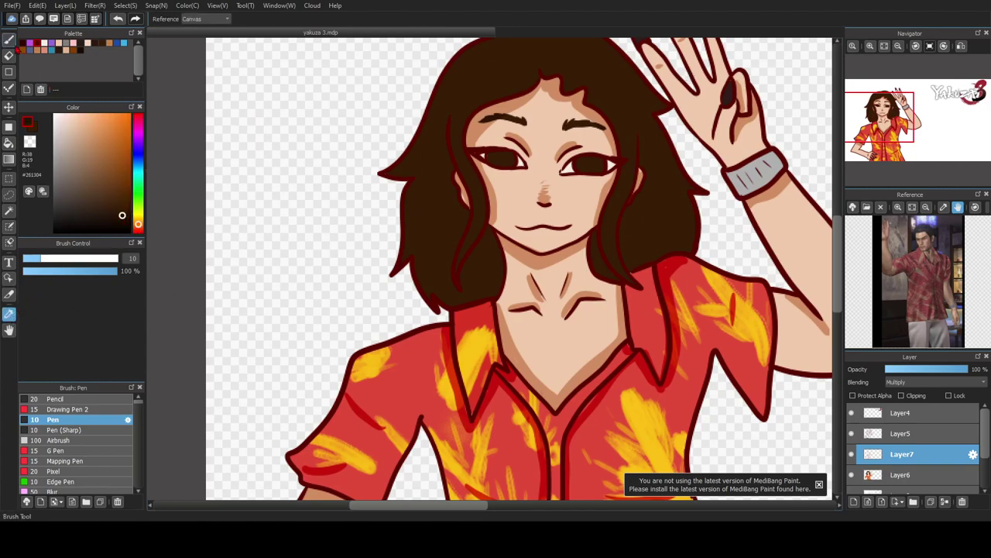
click(9, 39)
mouse_move(399, 169)
mouse_down()
mouse_move(428, 148)
mouse_move(428, 182)
mouse_move(442, 156)
mouse_move(467, 159)
mouse_move(393, 165)
mouse_up()
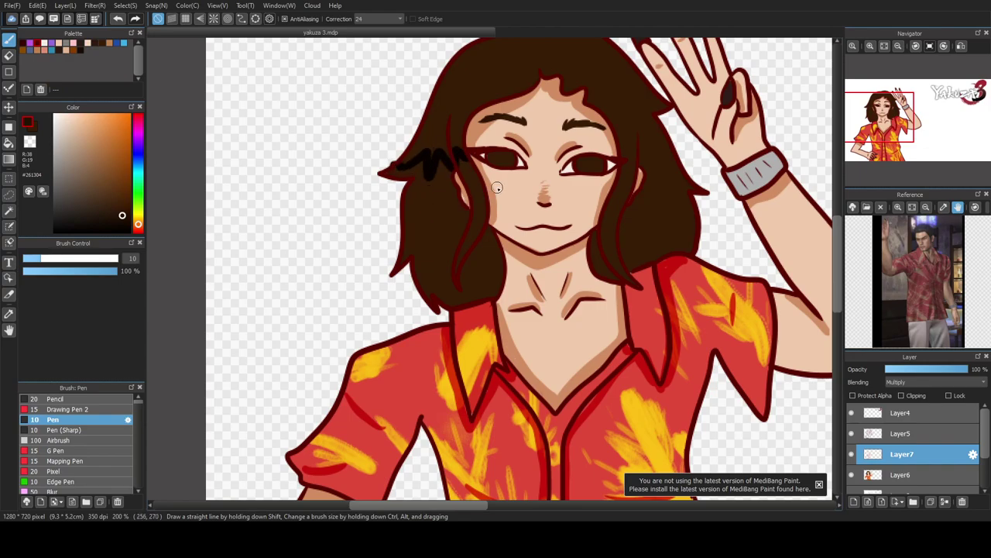
key(e)
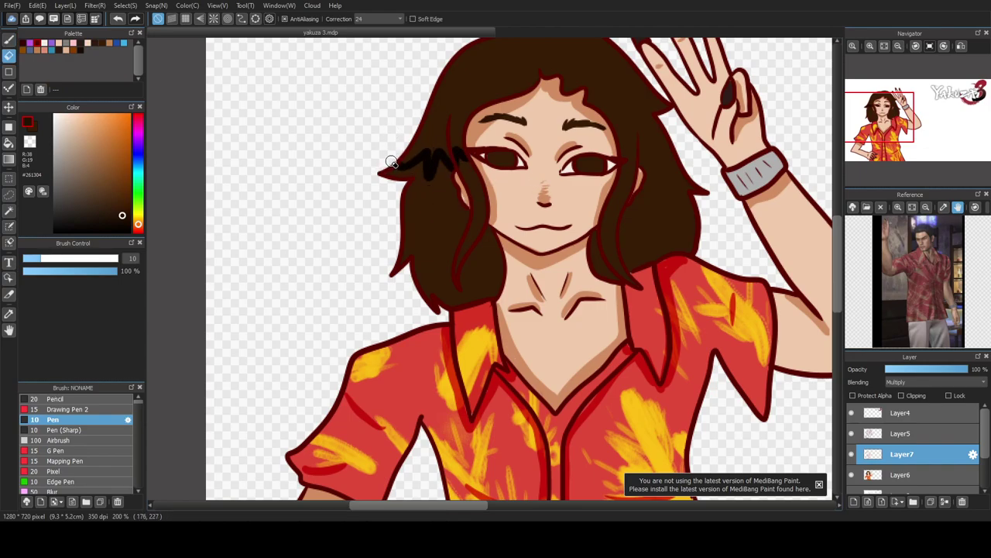
key(b)
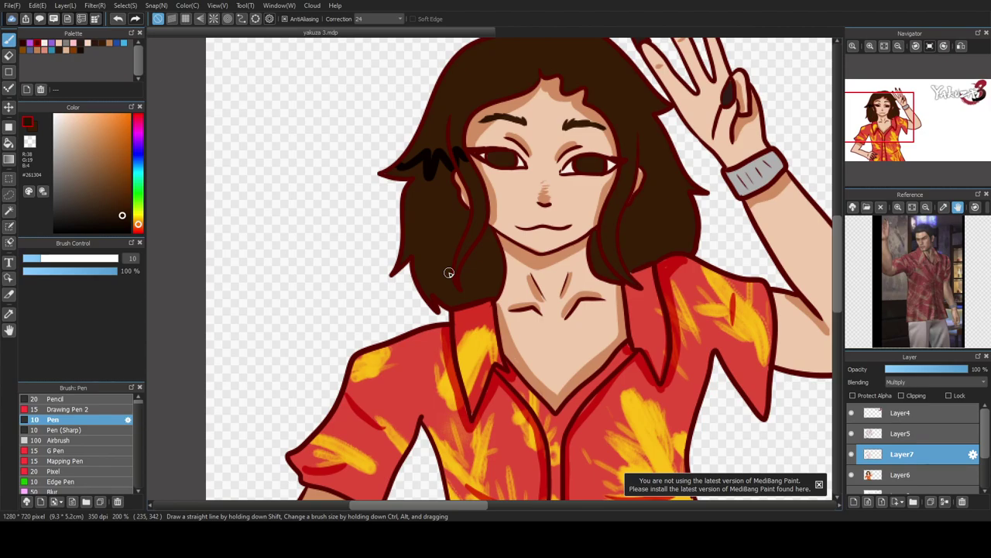
mouse_move(623, 151)
mouse_down()
mouse_move(649, 165)
mouse_move(646, 132)
mouse_move(668, 154)
mouse_up()
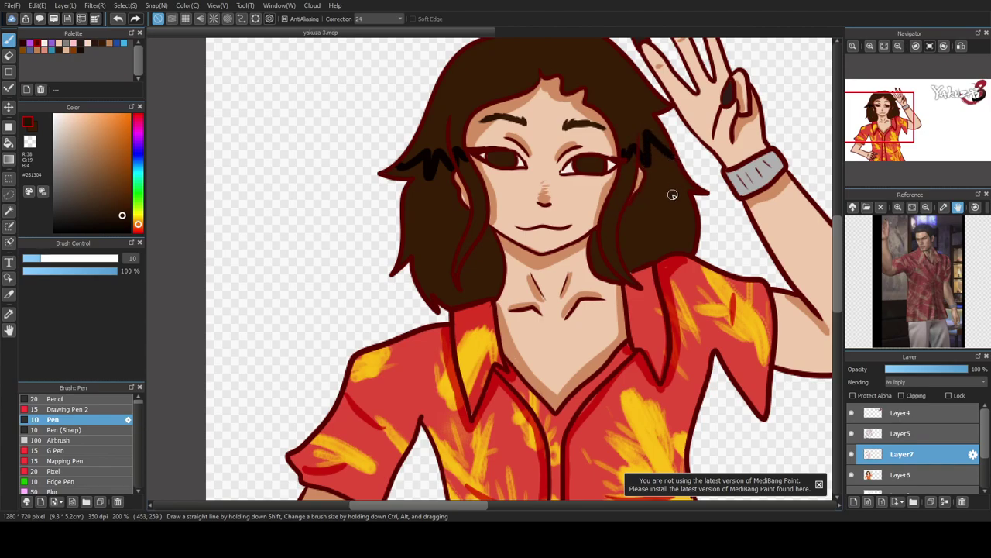
- Fill the hair below the jagged edges with the shadow colour on both sides, including the strands framing the face
click(9, 143)
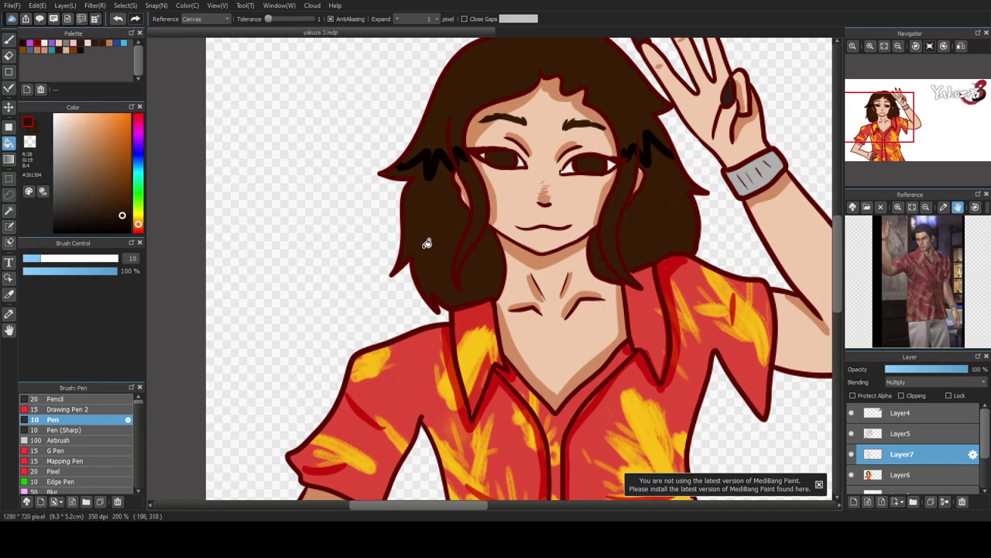
click(427, 245)
click(476, 200)
click(631, 170)
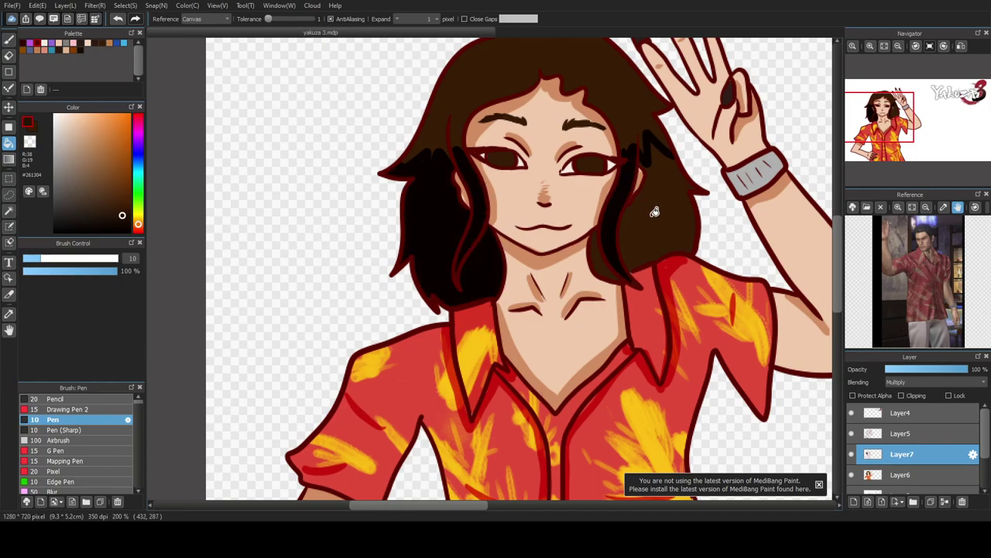
click(655, 210)
click(604, 259)
scroll(478, 184, down, 2)
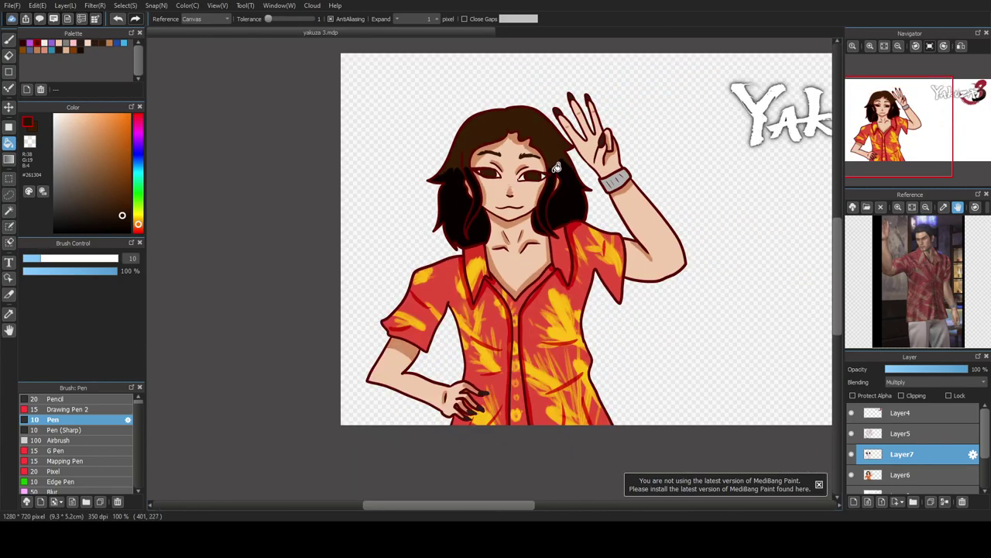
- Shade the upper part of both irises beneath the eyelids with the Pen brush
scroll(543, 174, up, 2)
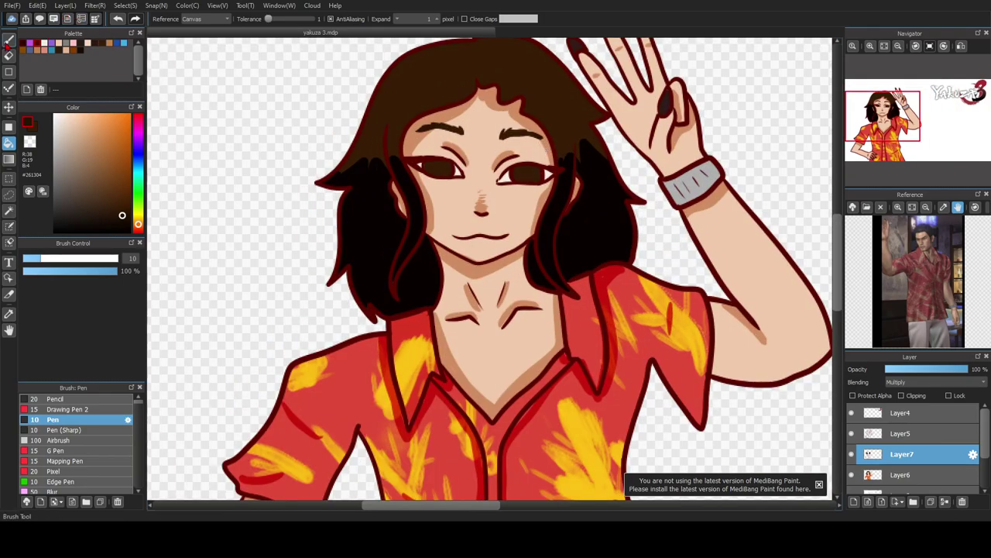
click(9, 38)
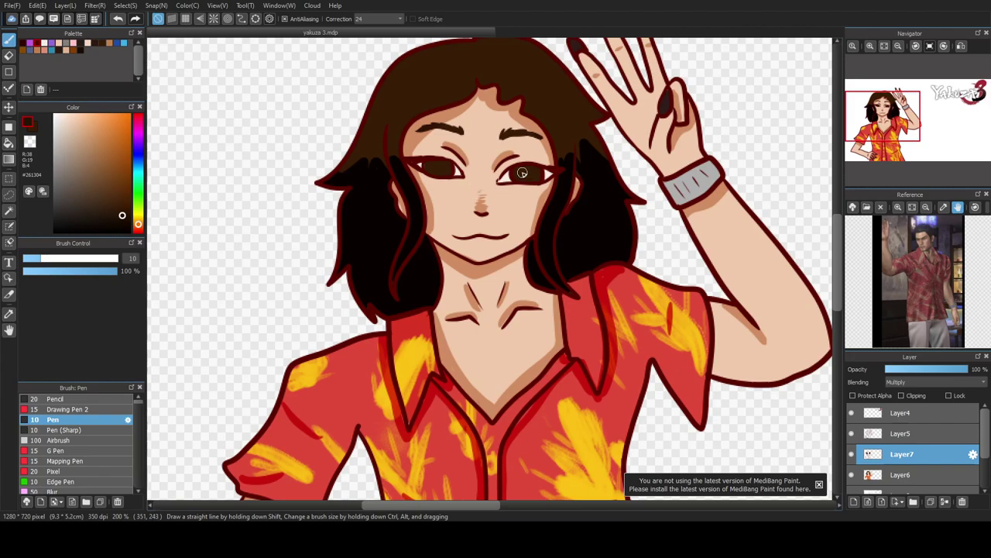
scroll(427, 155, up, 5)
drag(423, 187, 535, 202)
drag(382, 509, 402, 509)
drag(565, 208, 667, 215)
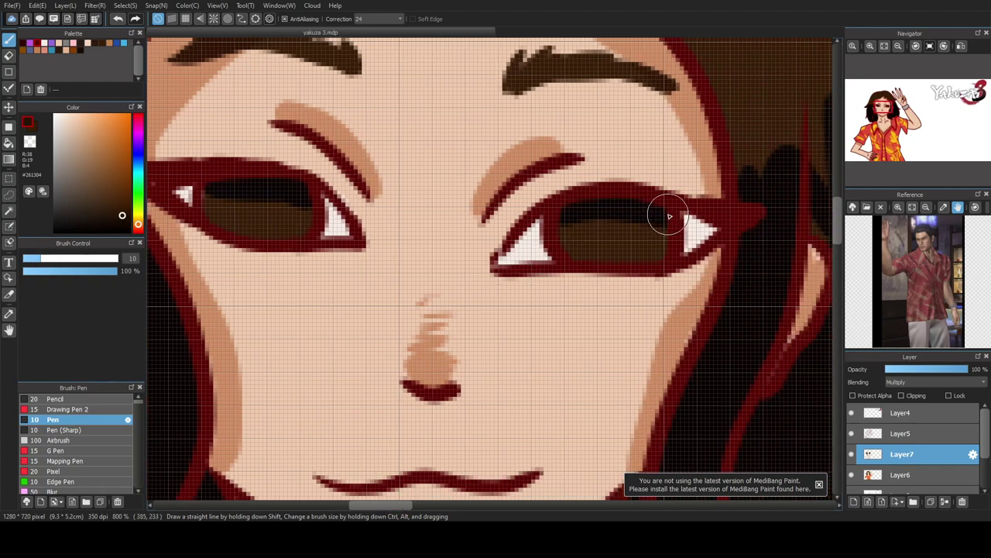
- Set the colour to black #000000 and dot a pupil in each iris
click(129, 230)
click(616, 234)
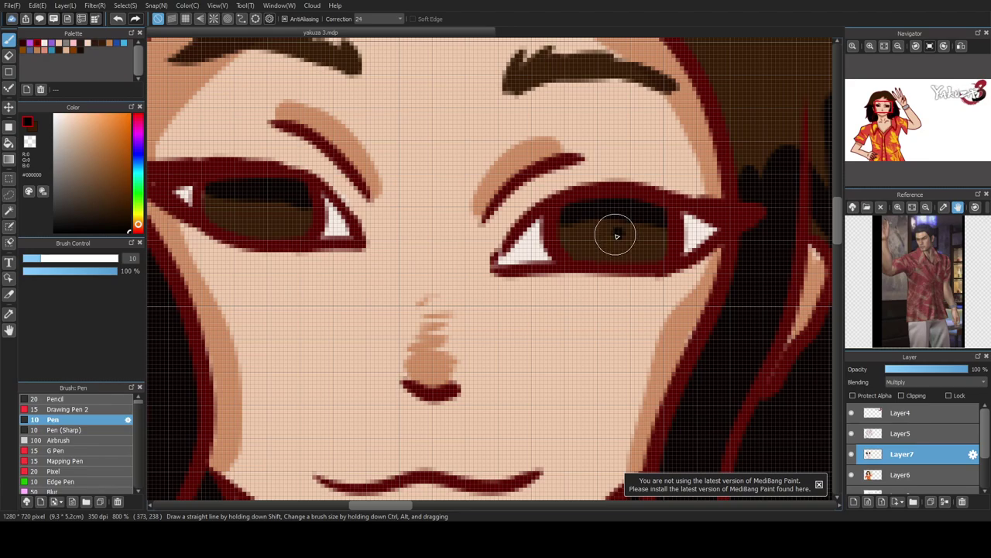
click(269, 211)
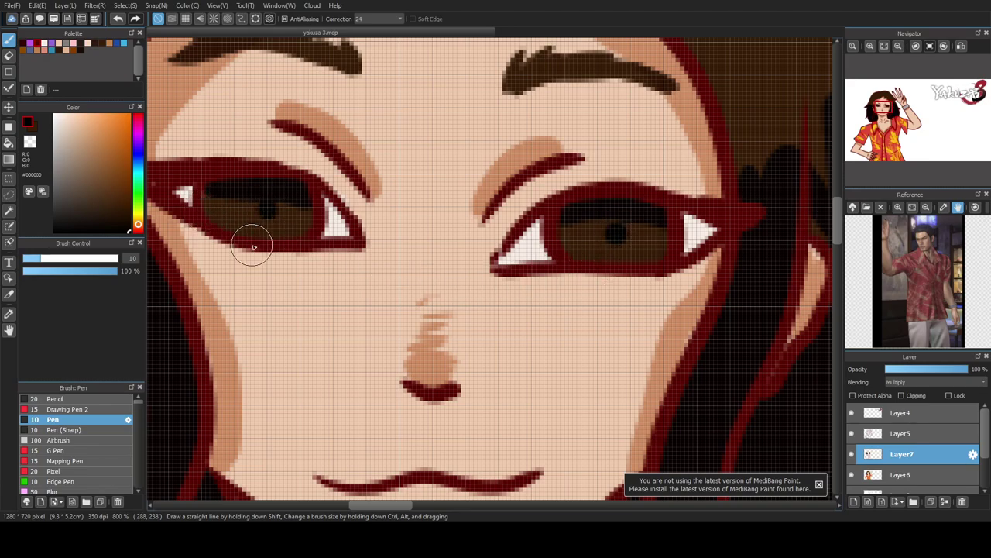
scroll(250, 239, down, 4)
scroll(380, 474, down, 2)
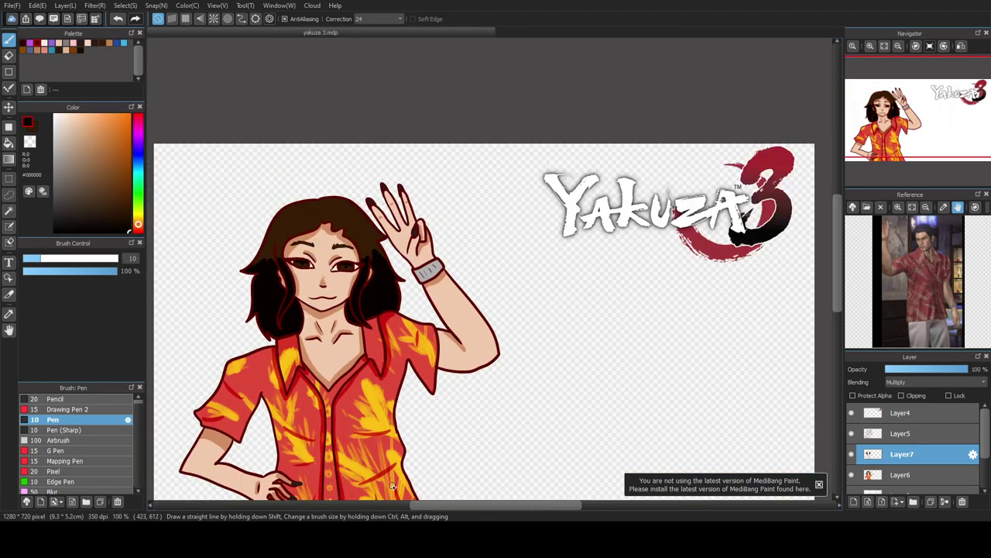
drag(448, 506, 440, 505)
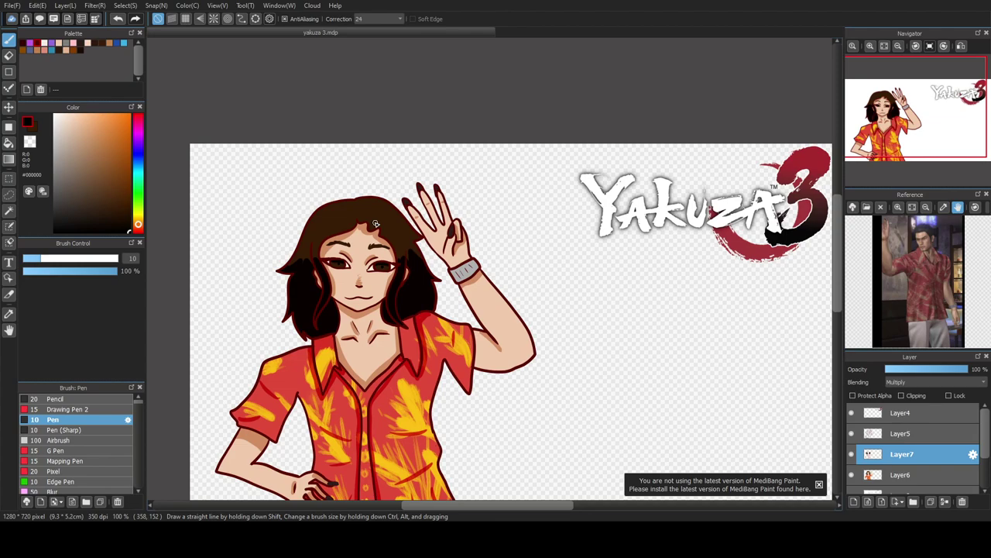
drag(838, 262, 839, 283)
click(854, 502)
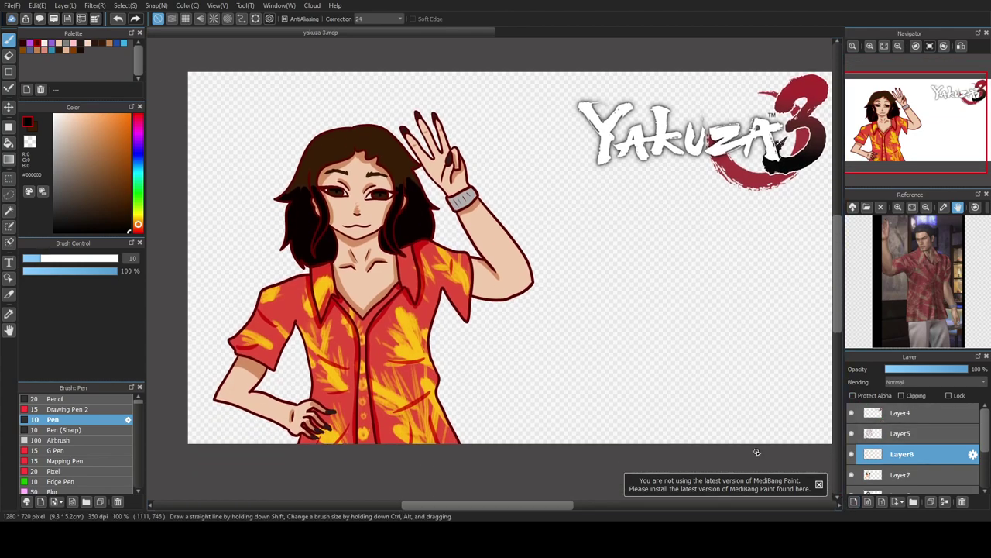
key(ctrl+z)
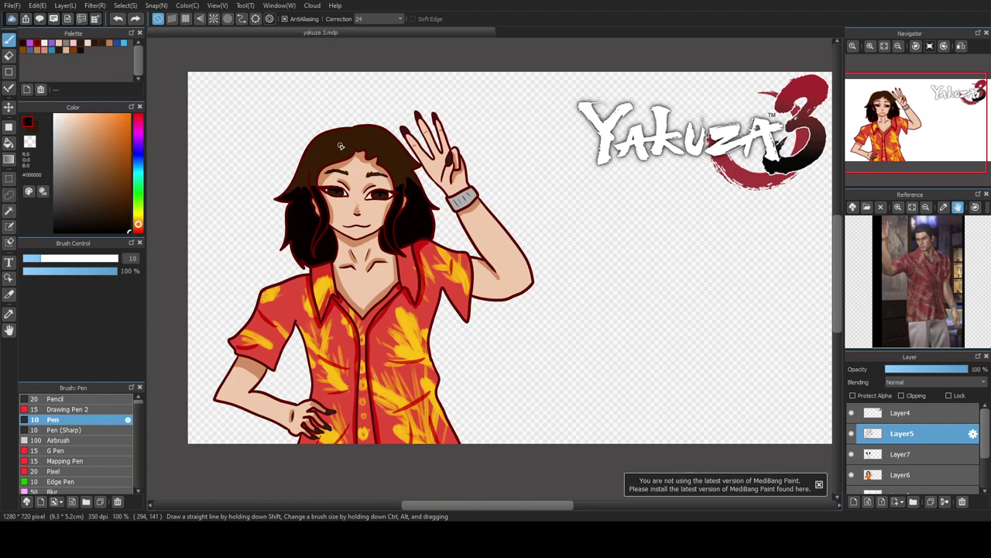
- Choose the light tan #F0BF95 and paint zigzag highlights on Layer5 over the hair on both sides of the forehead
scroll(341, 145, up, 2)
alt+click(316, 158)
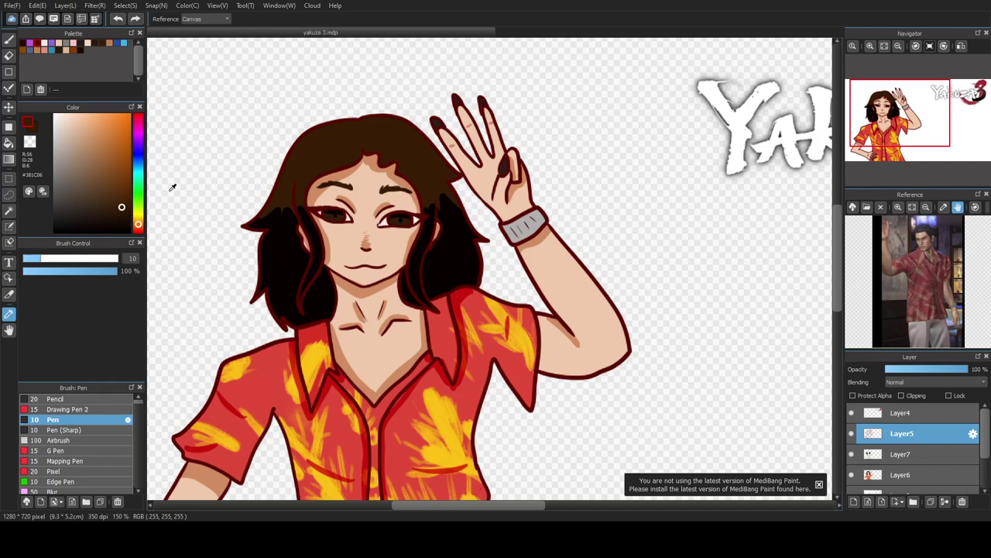
click(82, 120)
click(8, 38)
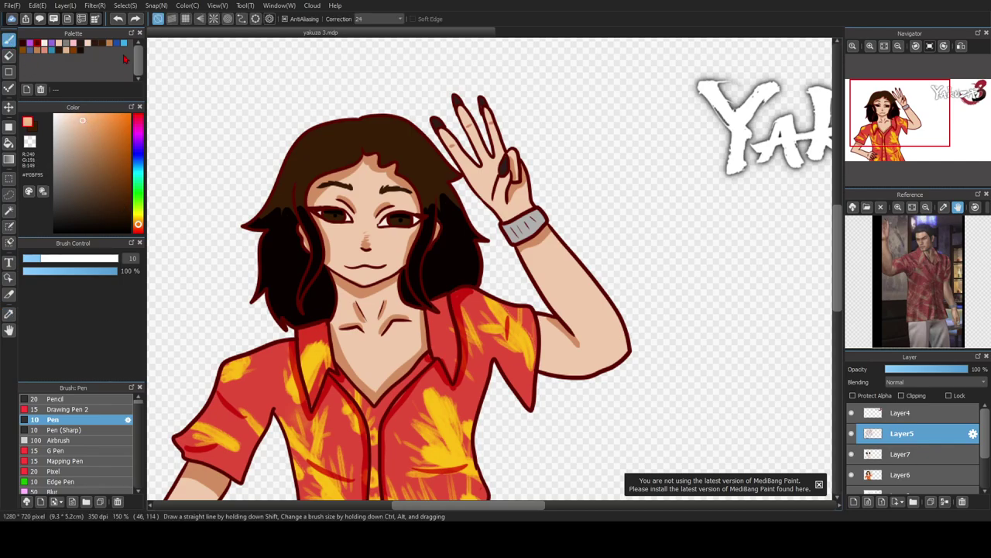
mouse_move(294, 163)
mouse_down()
mouse_move(299, 177)
mouse_move(319, 166)
mouse_up()
drag(392, 151, 412, 161)
scroll(368, 240, up, 2)
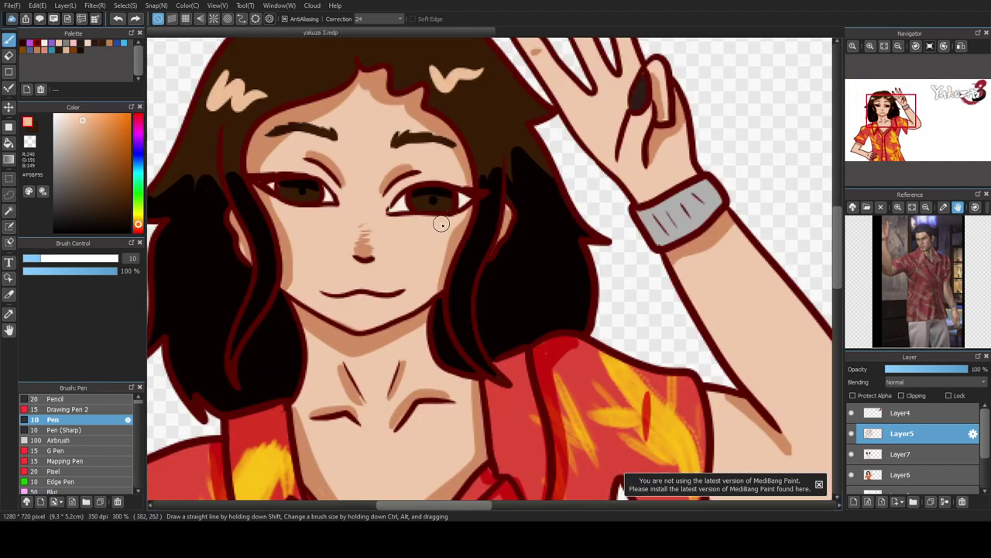
- Paint small light tan highlights beneath the pupils in both irises on Layer5
scroll(434, 220, up, 2)
drag(411, 195, 440, 199)
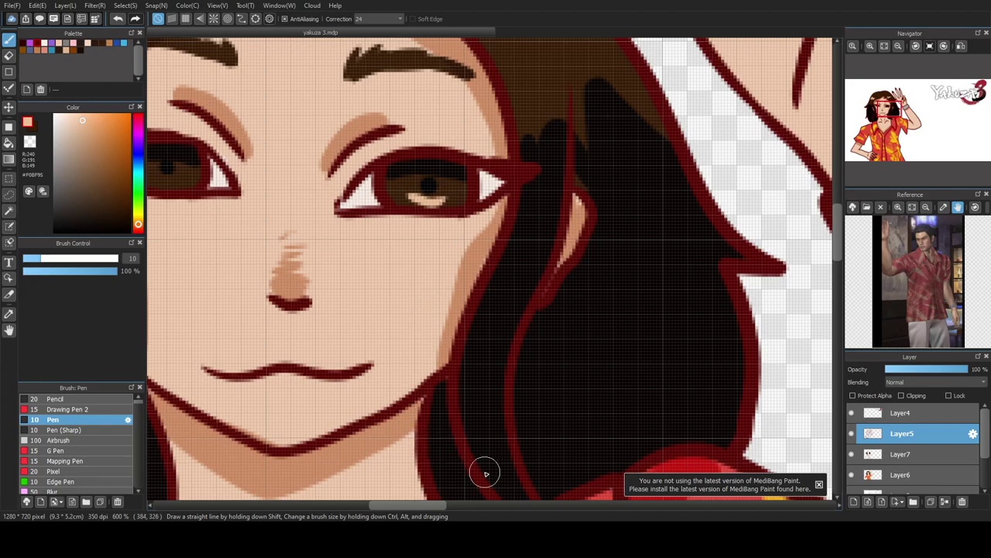
scroll(505, 492, left, 3)
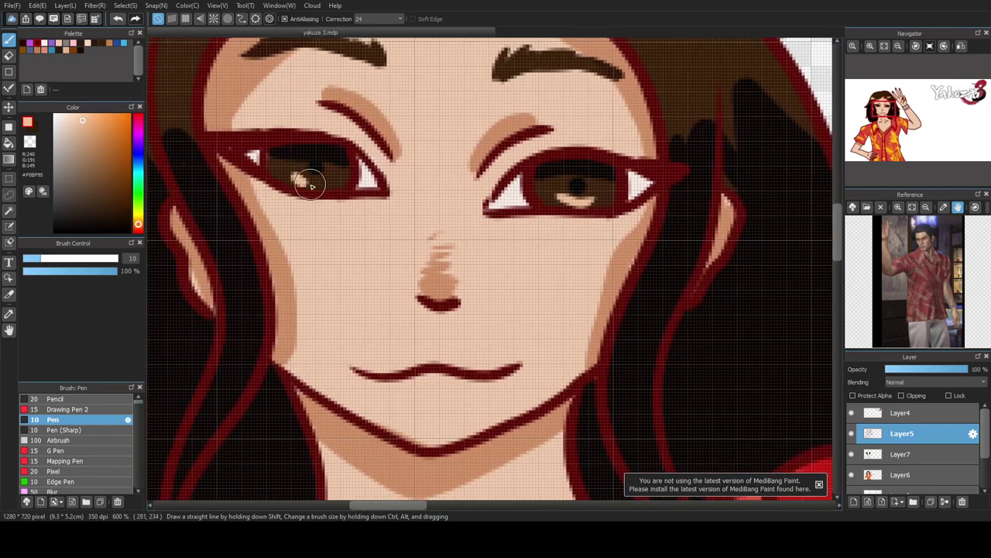
scroll(332, 197, down, 5)
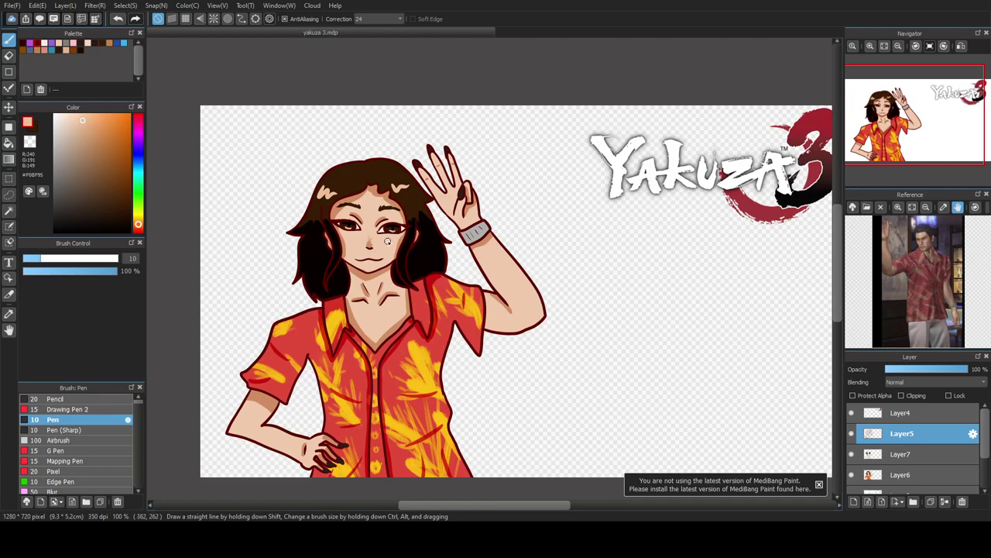
scroll(388, 243, up, 1)
scroll(388, 243, down, 2)
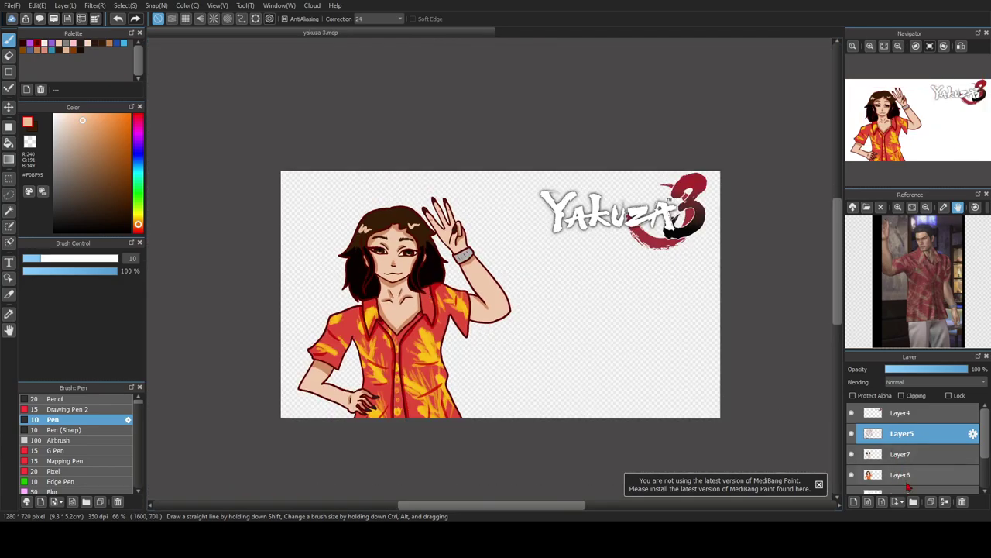
- Merge Layer7 and Layer5 down into Layer6, and delete the hidden Layer3
click(930, 455)
click(945, 502)
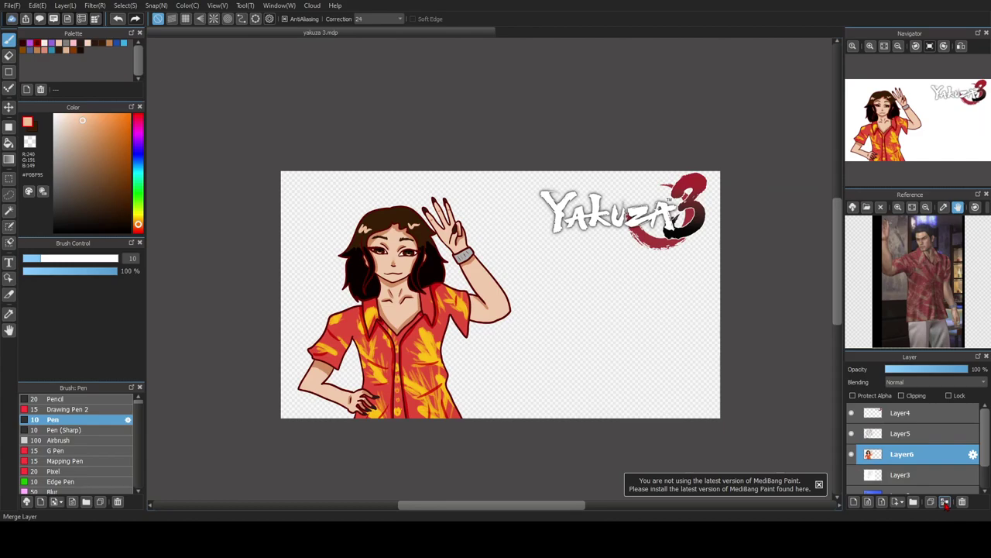
click(935, 435)
click(945, 502)
click(937, 461)
click(962, 502)
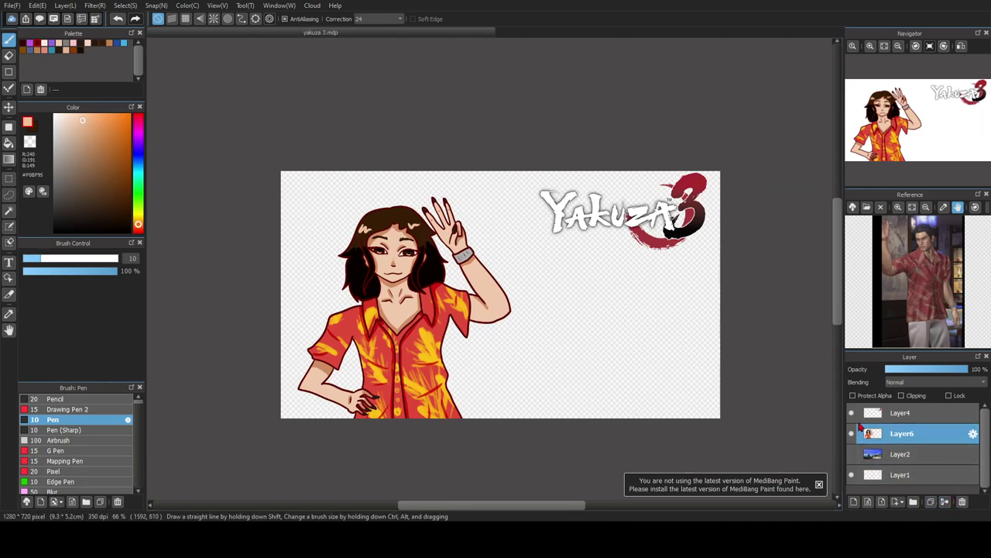
- Hide the logo on Layer4 and select the character's silhouette with the Magic Wand at tolerance 254
click(852, 412)
click(9, 210)
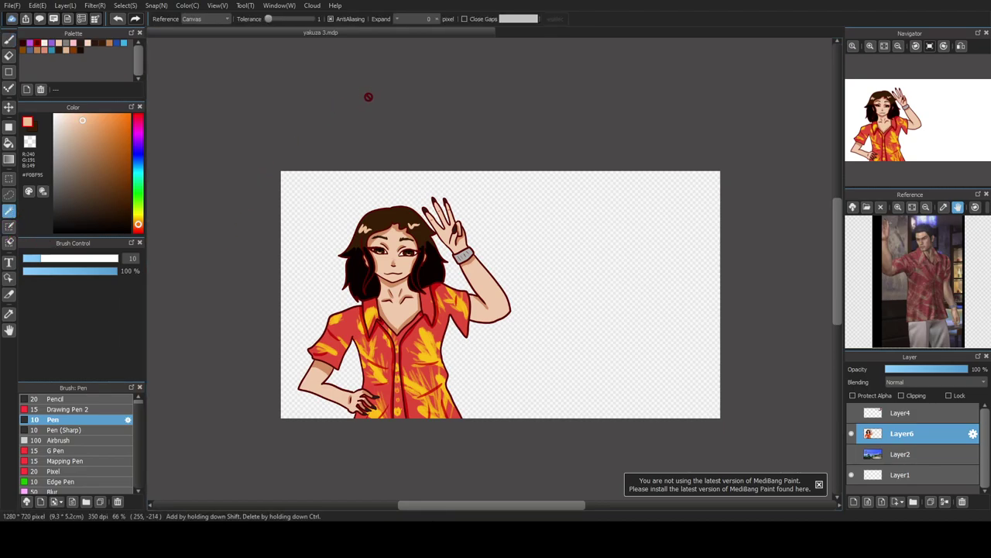
drag(268, 19, 311, 19)
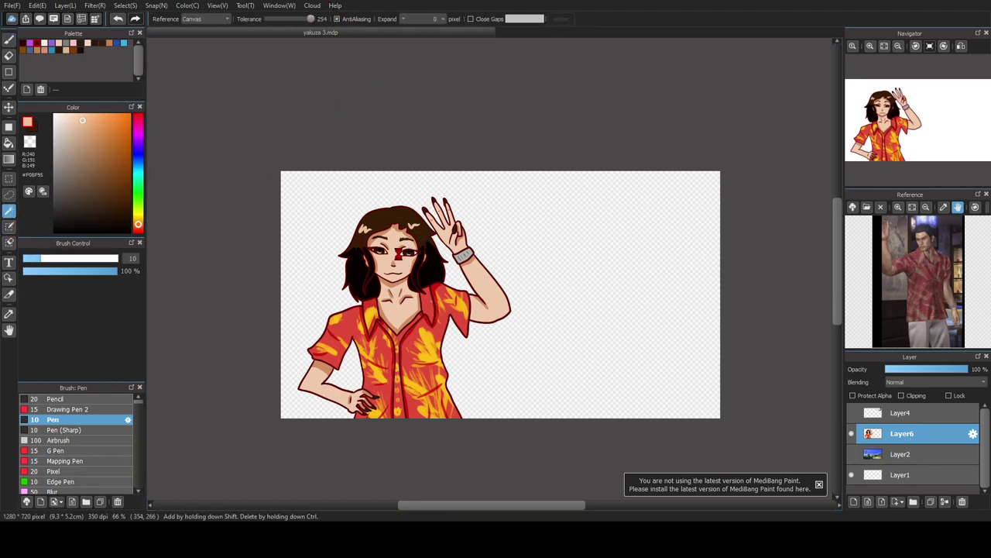
click(399, 253)
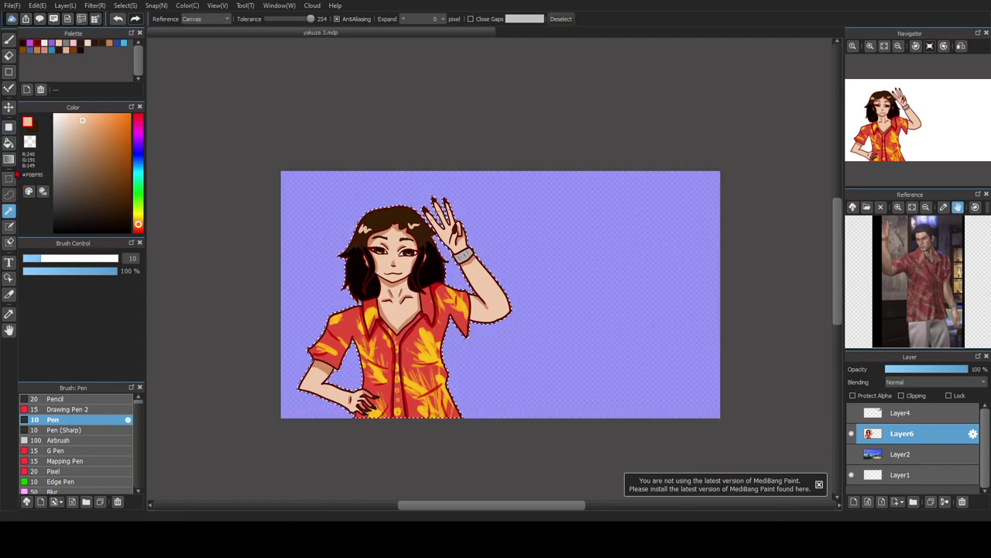
- Set up the Gradient tool as Foreground-Transparent with dark red #B82626 as the colour
click(8, 159)
click(222, 19)
click(220, 42)
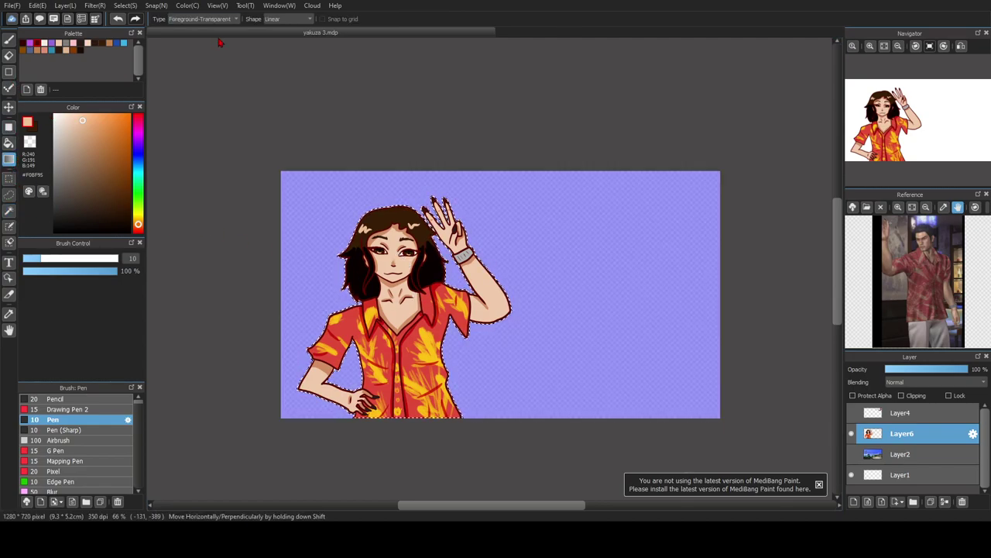
click(105, 124)
mouse_move(137, 121)
mouse_down()
mouse_move(138, 110)
mouse_move(127, 153)
mouse_move(115, 147)
mouse_up()
click(8, 40)
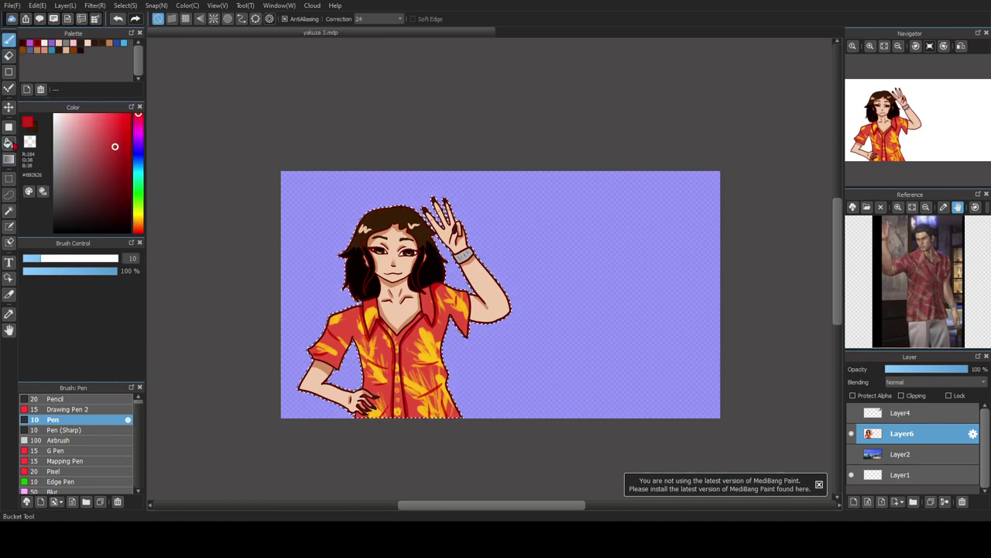
click(9, 158)
- Lay a dark red gradient over the selected character, fading inward from the lower right, undoing unwanted attempts
drag(374, 455, 393, 295)
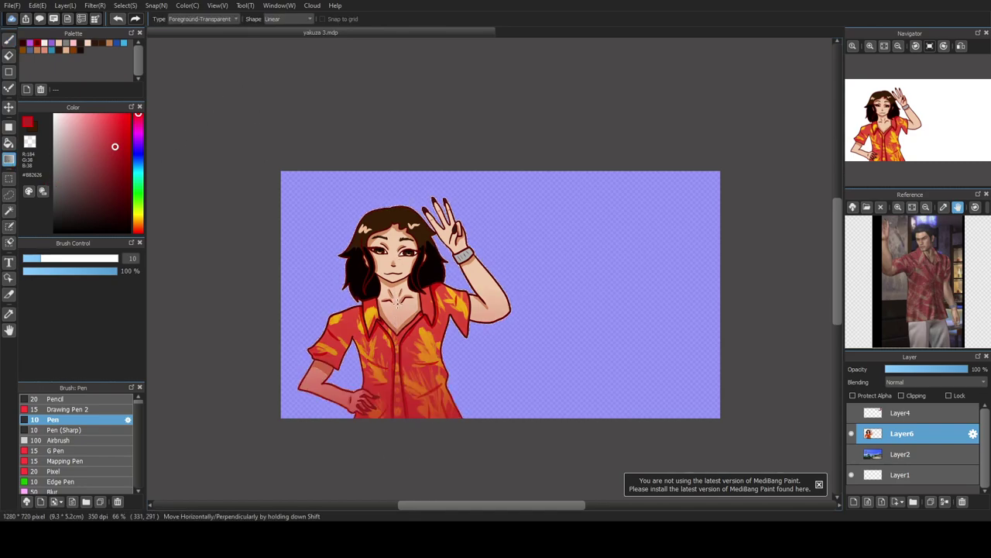
key(ctrl+z)
drag(417, 457, 416, 346)
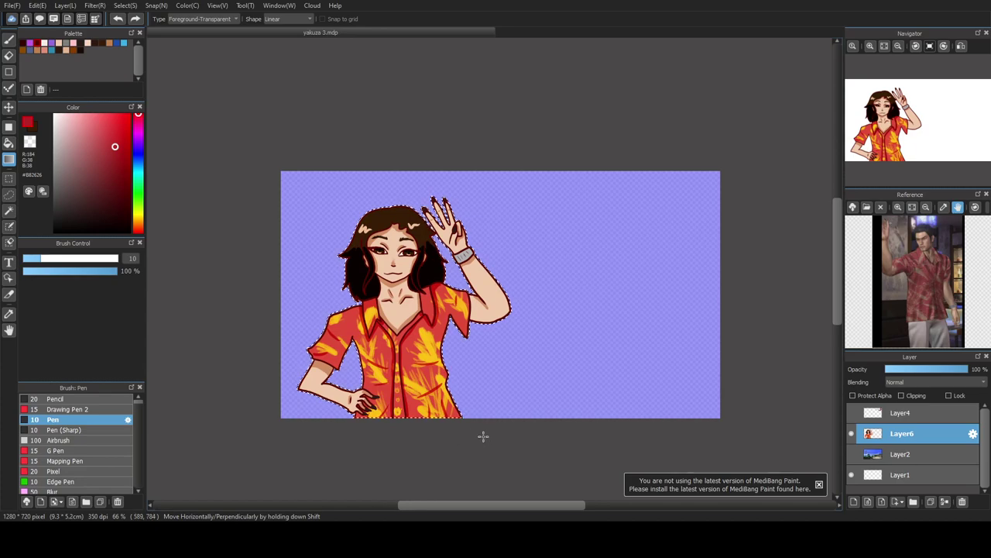
drag(515, 441, 410, 341)
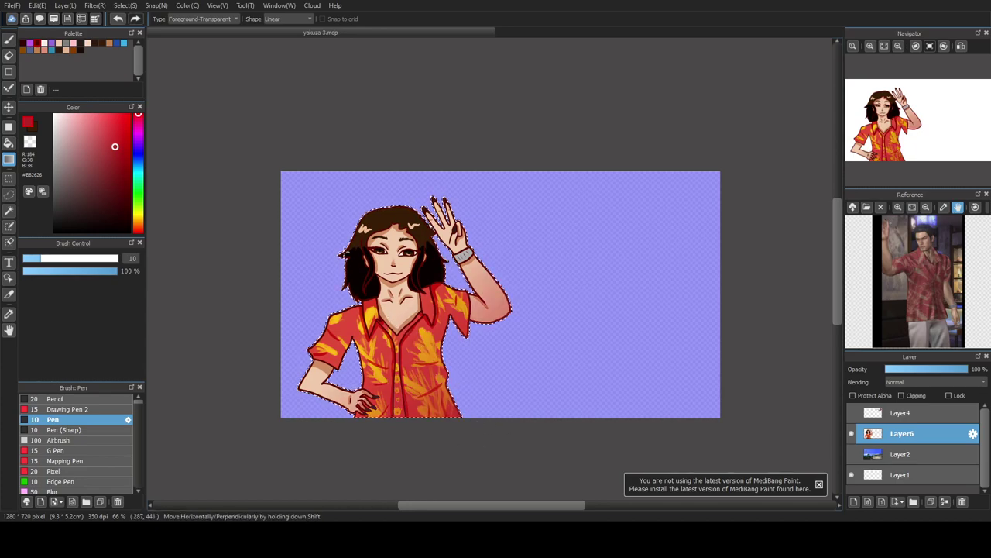
drag(348, 261, 149, 180)
key(ctrl+z)
- Set the colour to orange #F87817 and lay a gradient over the character, fading inward from the upper left
click(138, 120)
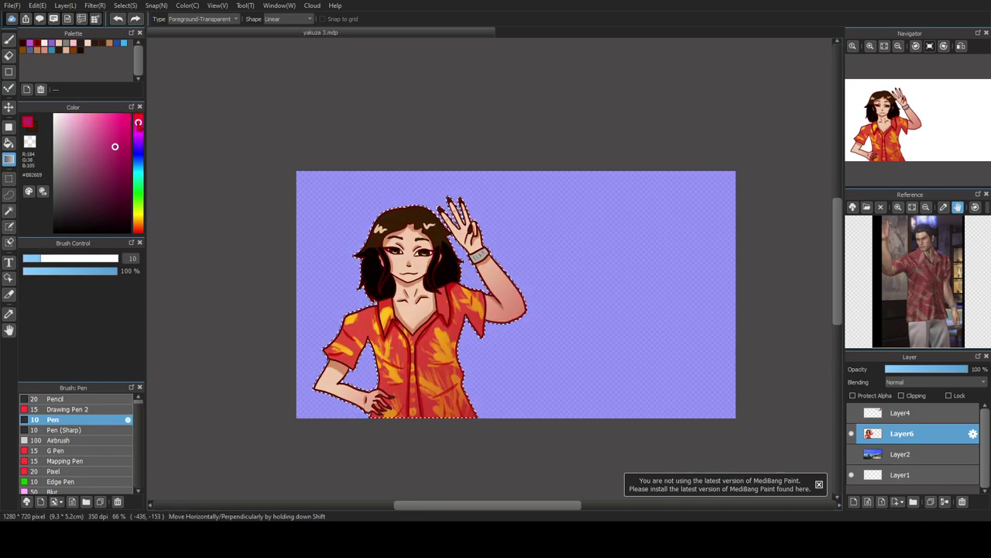
drag(139, 124, 141, 225)
drag(121, 127, 124, 117)
key(ctrl+z)
drag(328, 190, 398, 313)
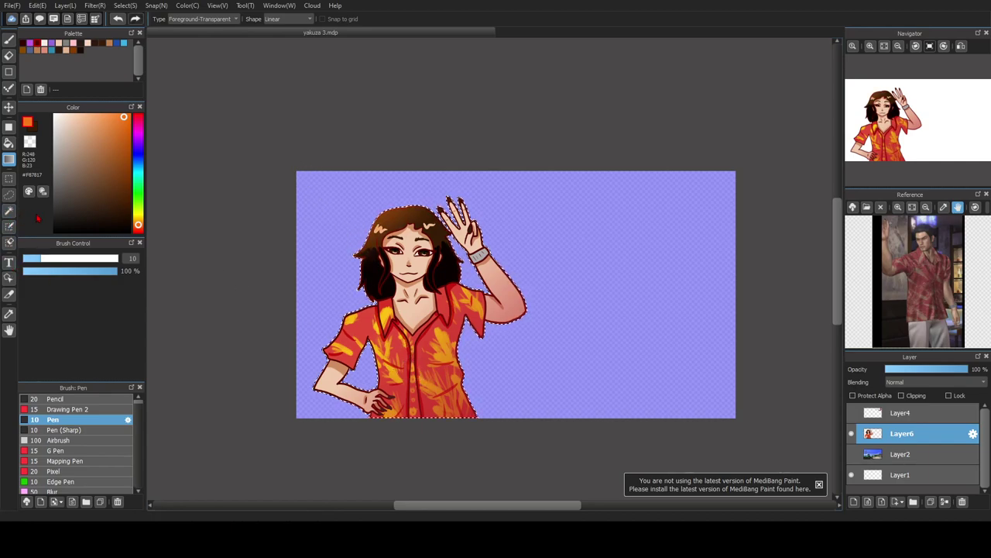
- Clear the selection and deepen the character's colours on Layer6 with a filter adjustment
click(8, 210)
click(560, 19)
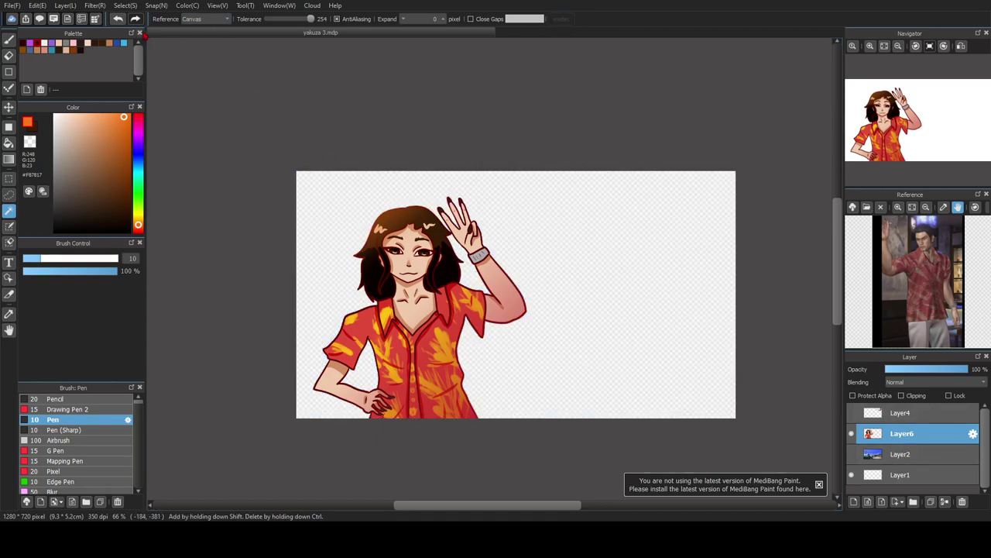
click(117, 50)
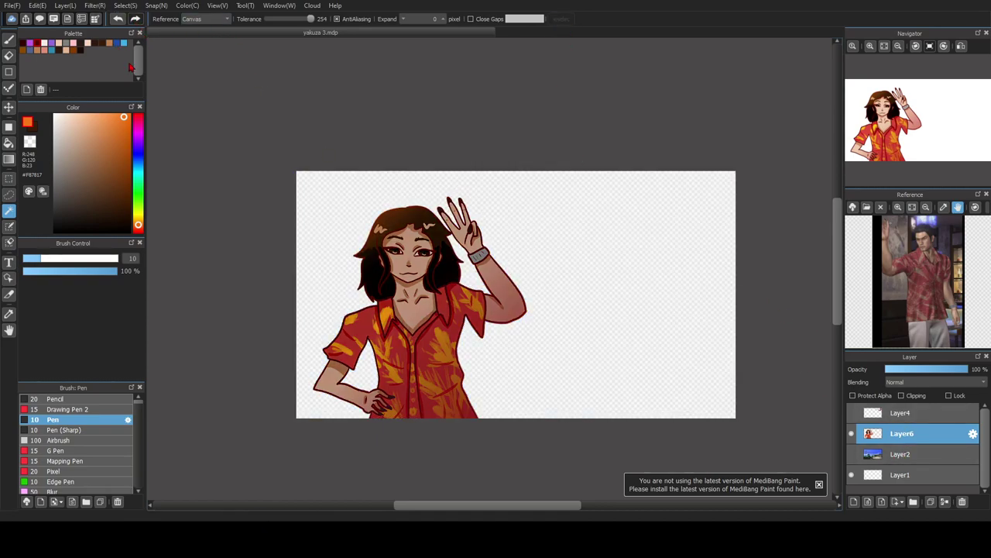
click(785, 206)
key(ctrl+y)
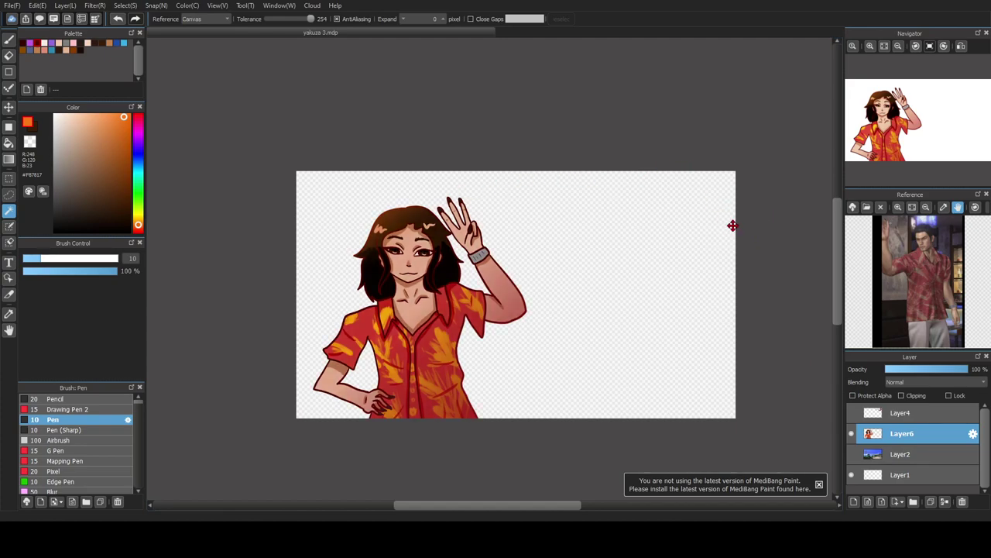
key(ctrl+y)
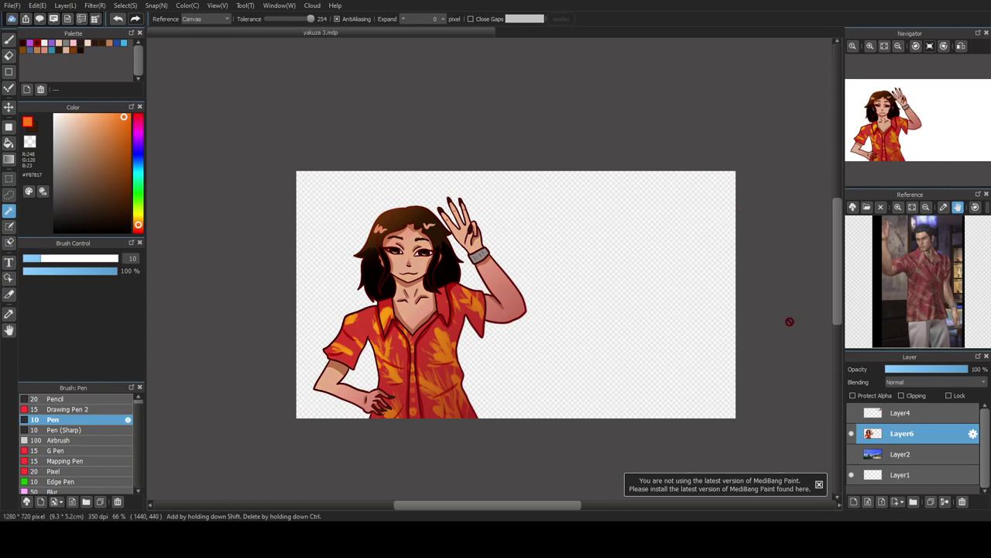
- Show the background and logo layers, and add a new layer between Layer6 and Layer2
click(852, 455)
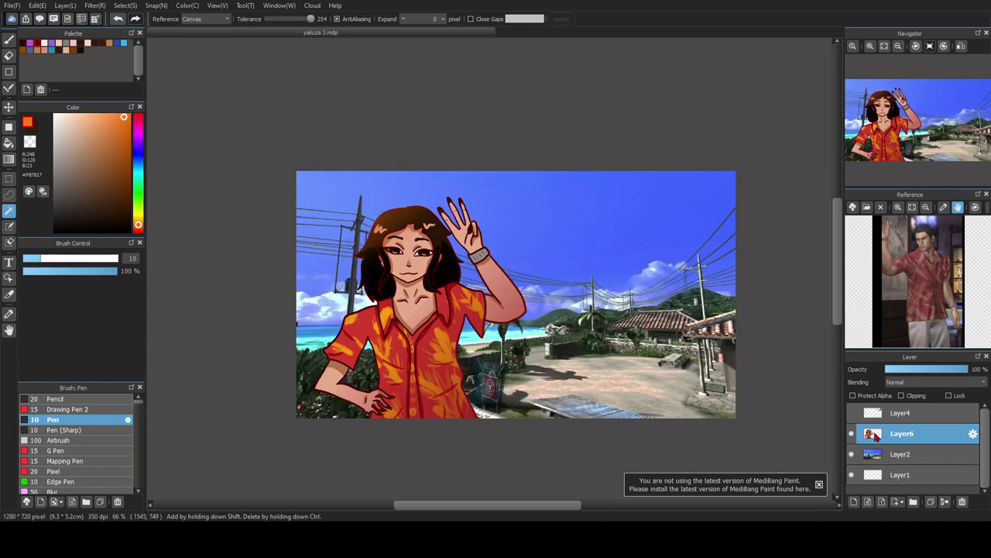
click(852, 413)
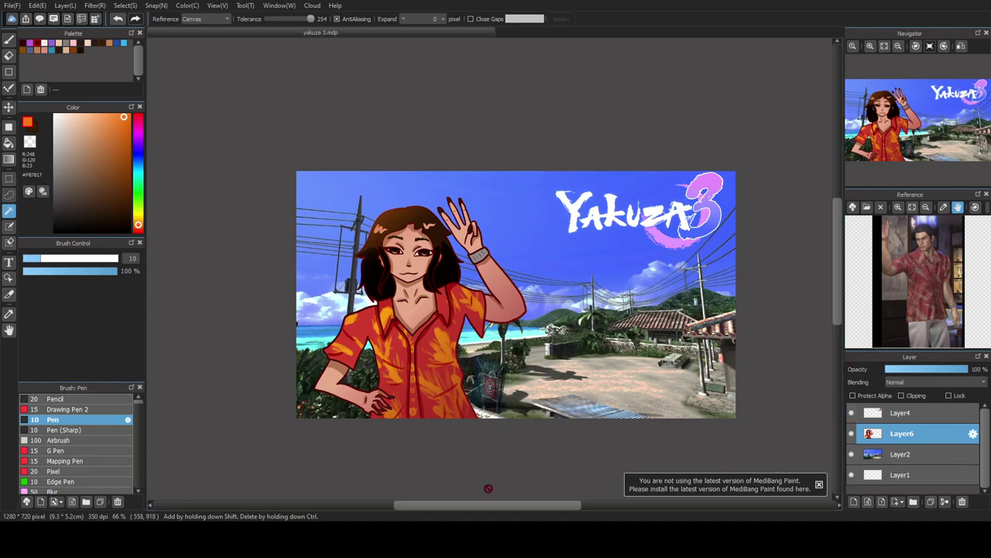
drag(490, 508, 504, 507)
click(890, 452)
click(854, 501)
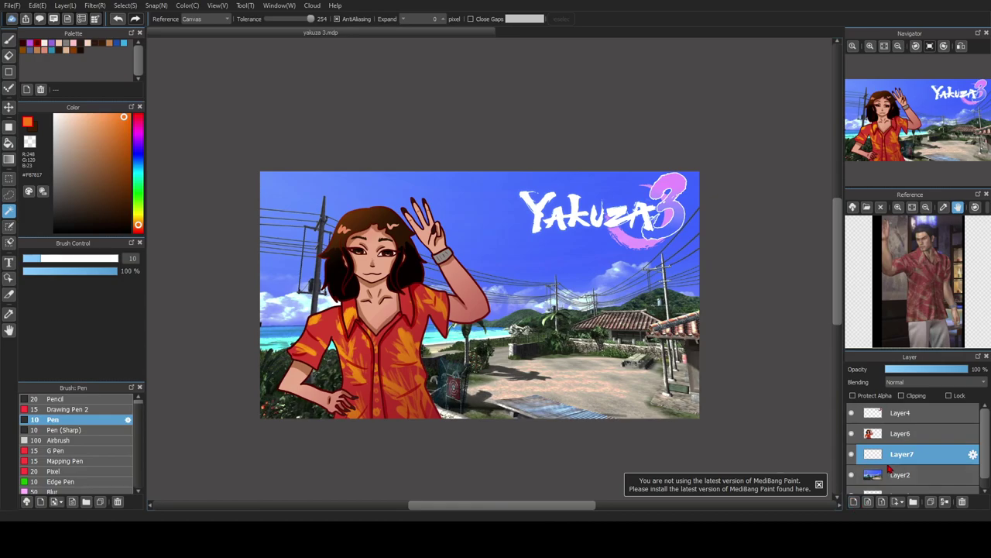
- Hide Layer4 and Layer2, and select the character's silhouette with the Magic Wand expanded by 5 pixels
click(851, 413)
click(851, 474)
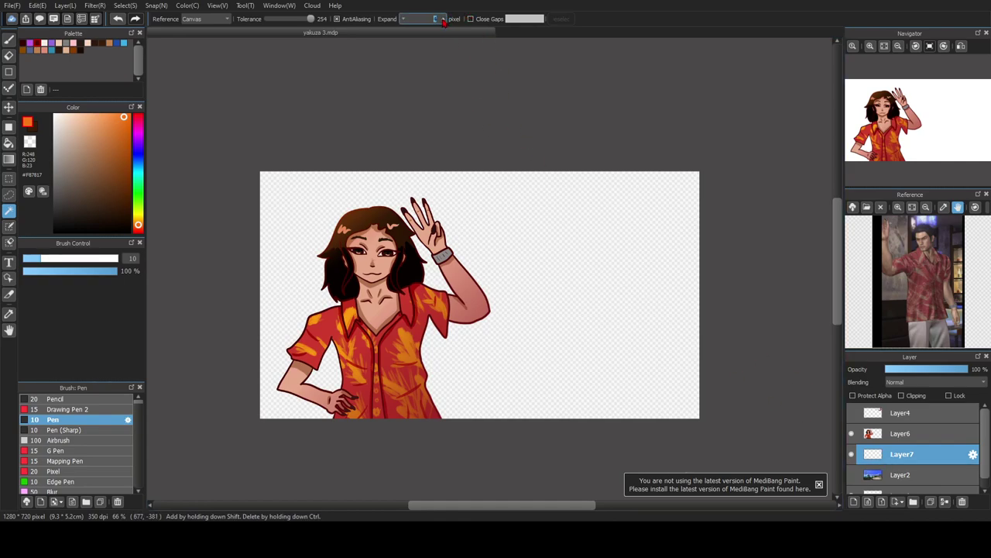
click(393, 326)
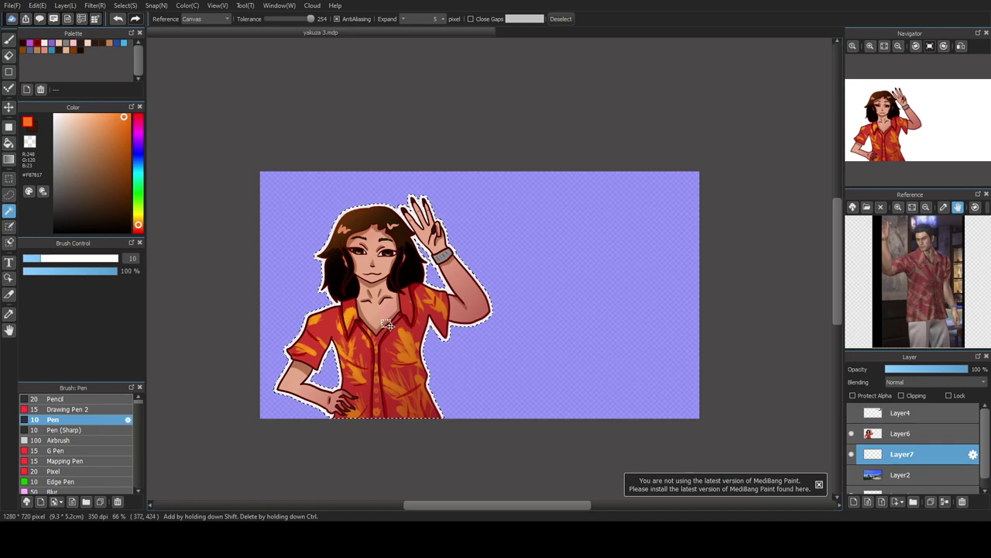
key(ctrl+d)
- Set the colour to white #FFFFFF and the Drawing Pen 2 brush to size 323
drag(87, 161, 53, 114)
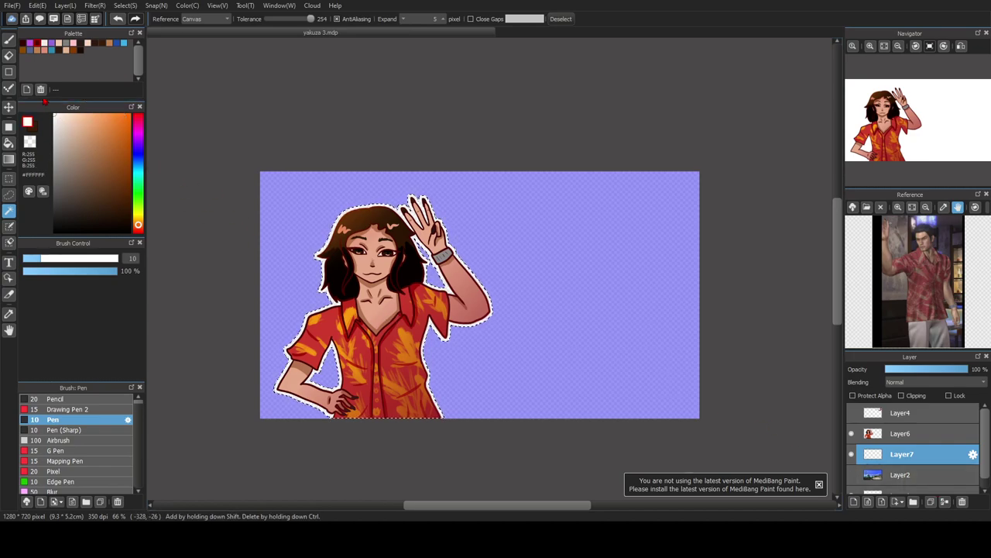
click(87, 410)
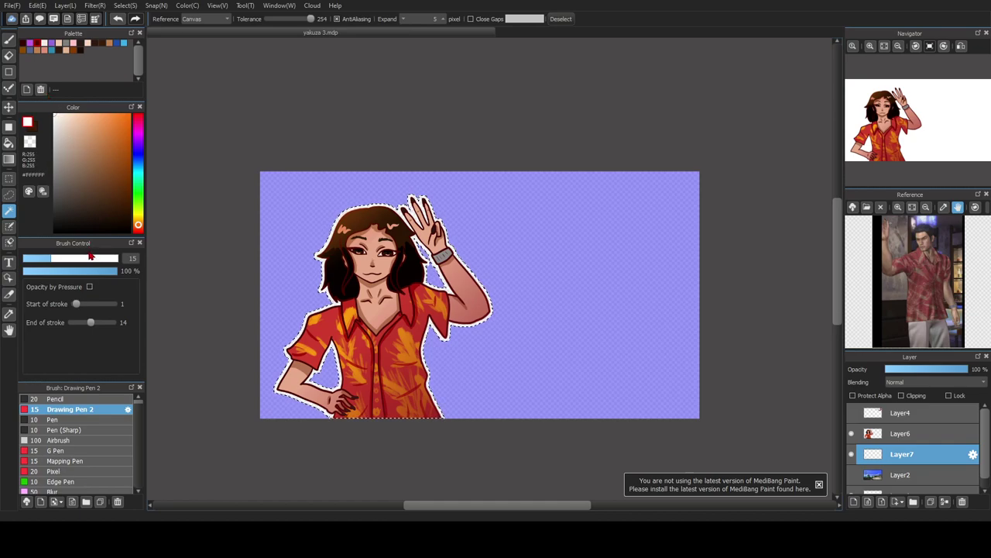
drag(92, 258, 118, 258)
click(9, 38)
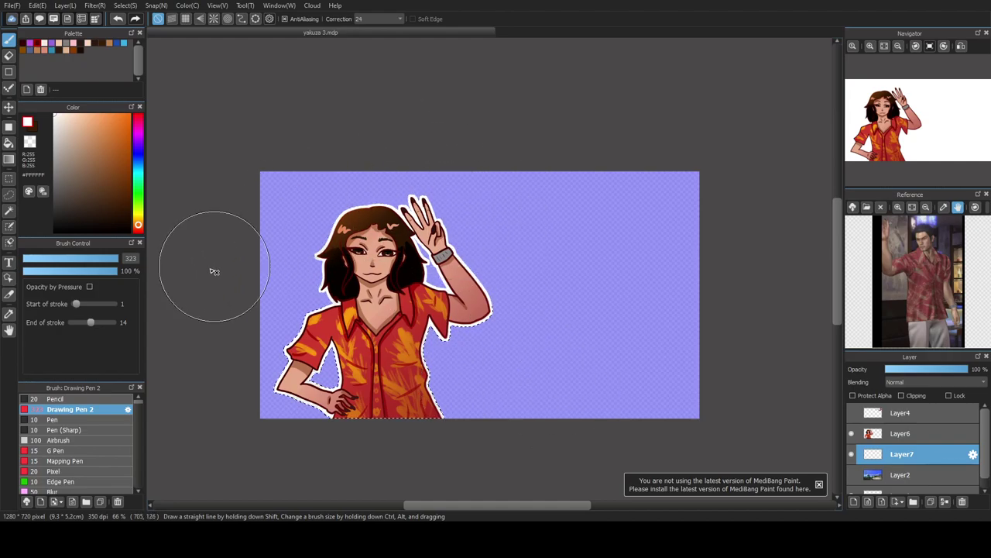
- Fill the expanded selection on Layer7 with white strokes to outline the character, and show the Layer2 background
mouse_move(450, 336)
mouse_down()
mouse_move(181, 344)
mouse_move(521, 285)
mouse_move(207, 389)
mouse_move(555, 412)
mouse_move(305, 381)
mouse_up()
key(ctrl+d)
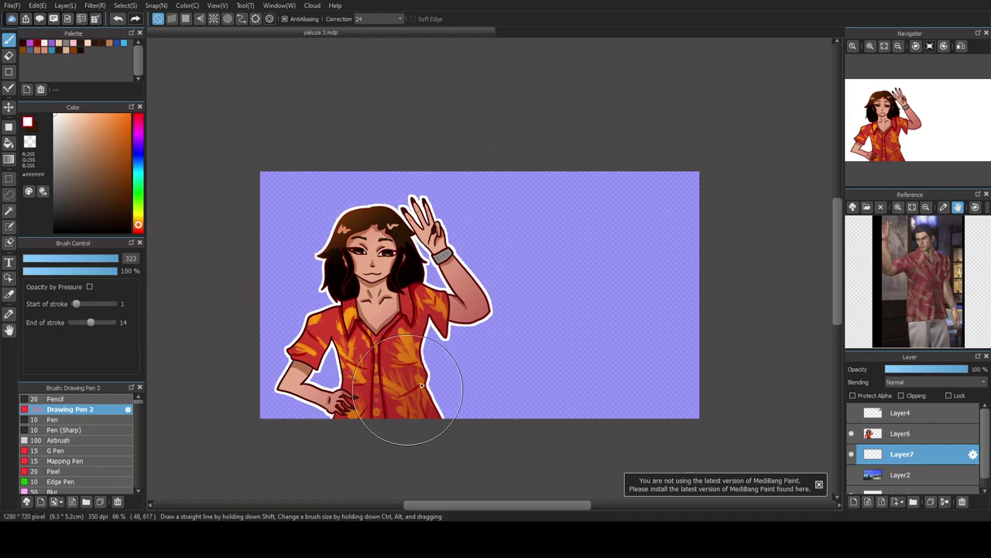
key(ctrl+z)
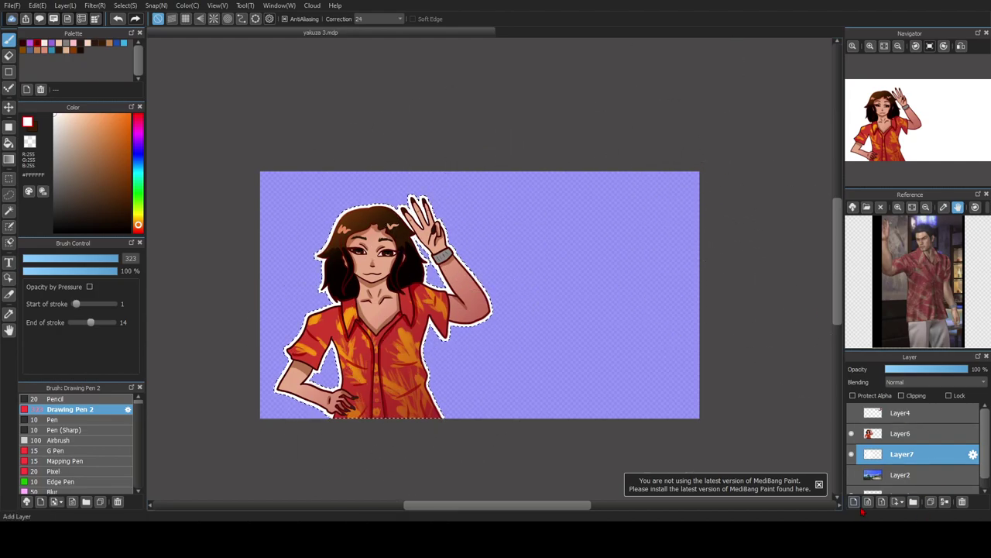
click(853, 476)
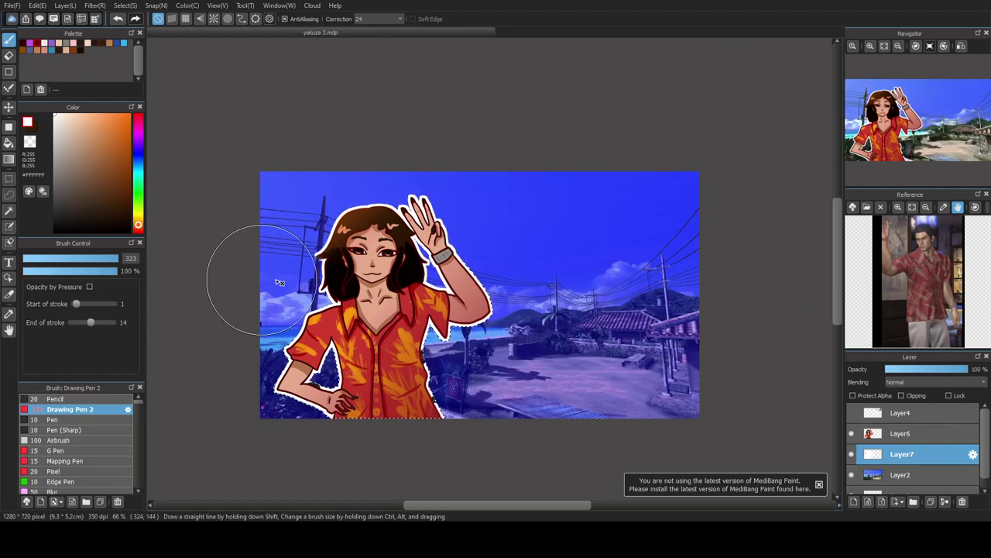
mouse_move(280, 388)
mouse_down()
mouse_move(301, 452)
mouse_move(406, 275)
mouse_up()
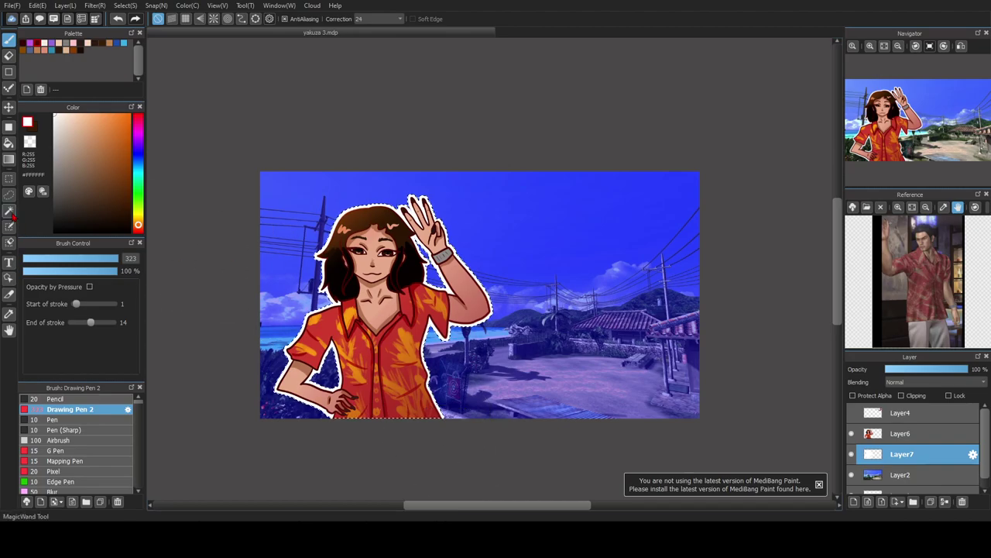
- Clear the selection and show the Yakuza 3 logo on Layer4
click(9, 211)
key(ctrl+d)
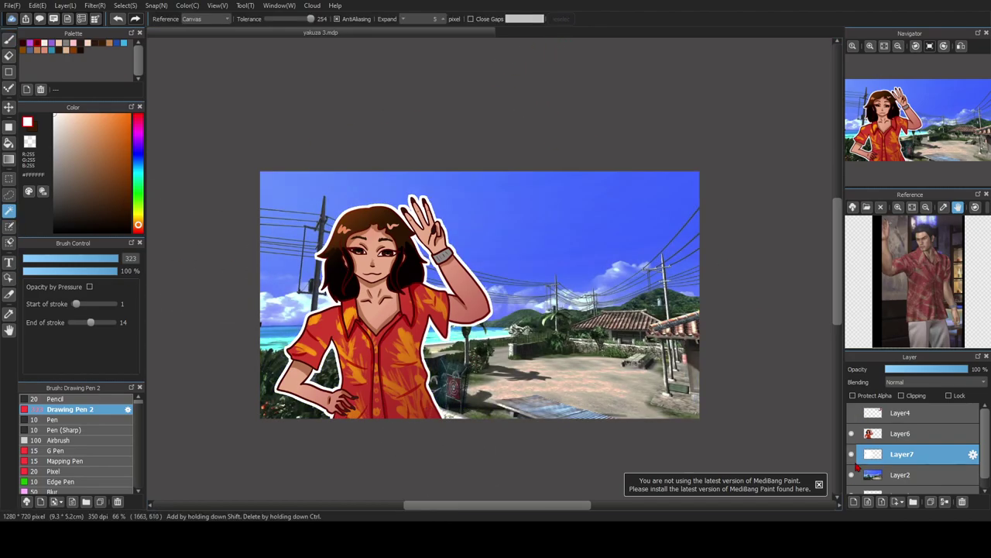
click(854, 416)
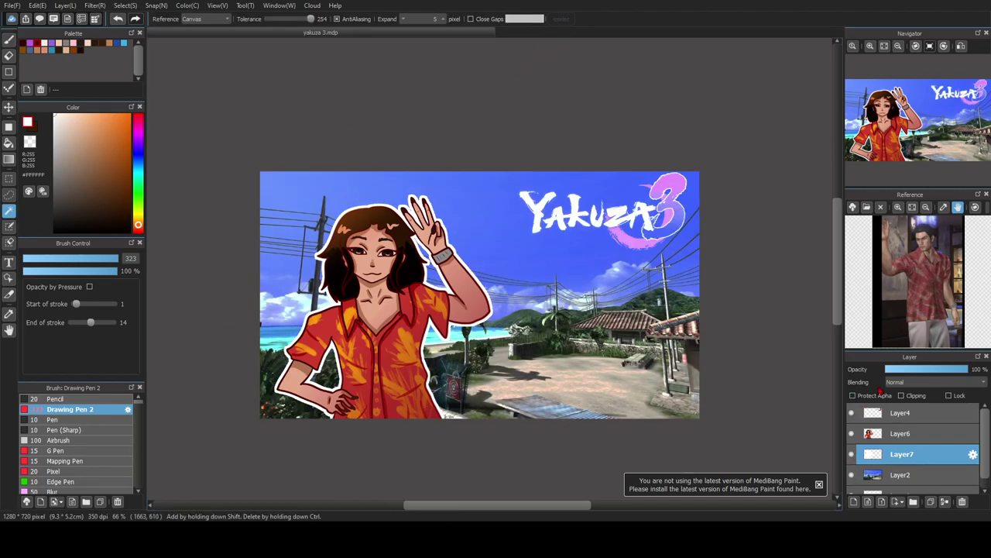
scroll(945, 463, down, 1)
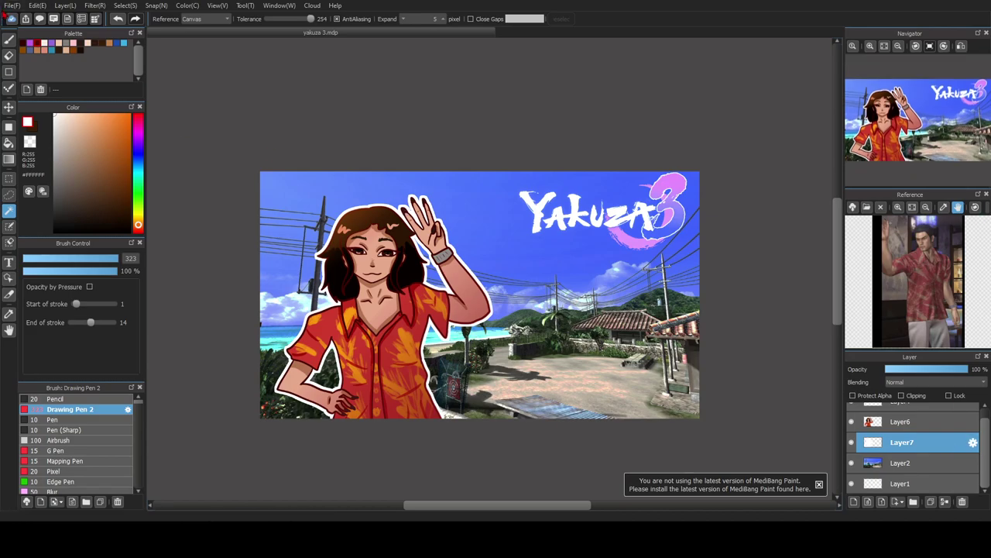
- Paste the PT 1 lettering as a new layer, then enlarge it and place it below the Yakuza 3 logo
click(13, 6)
click(78, 108)
key(ctrl+v)
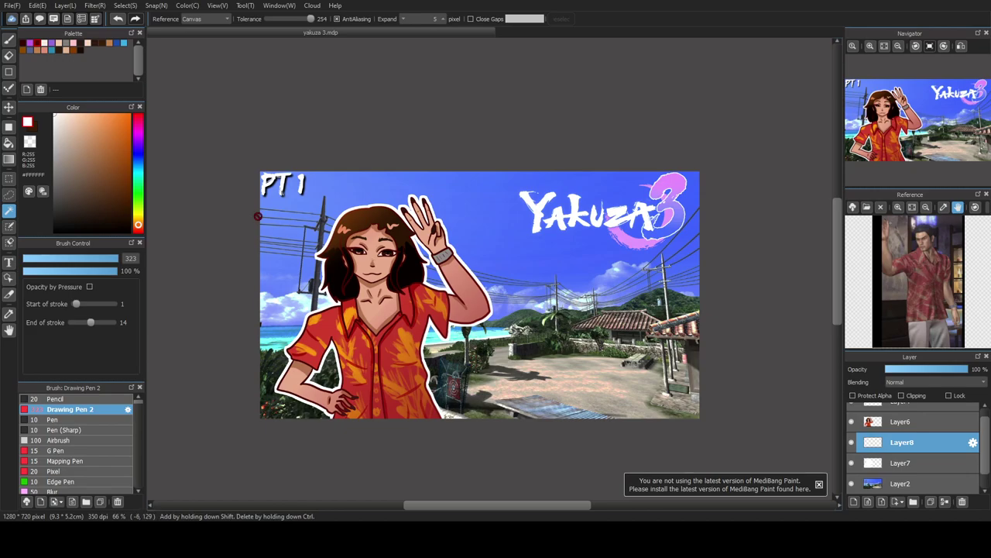
key(ctrl+t)
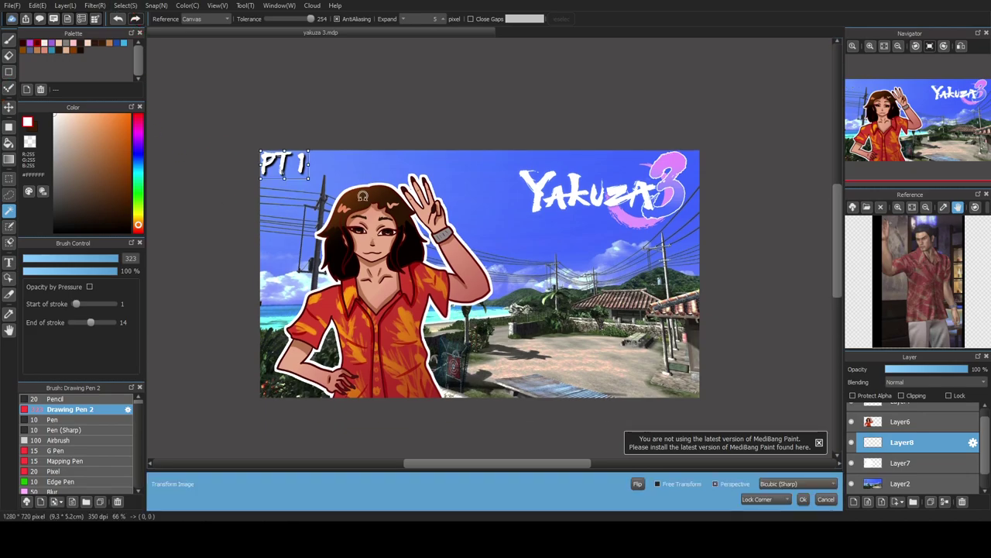
drag(309, 164, 679, 296)
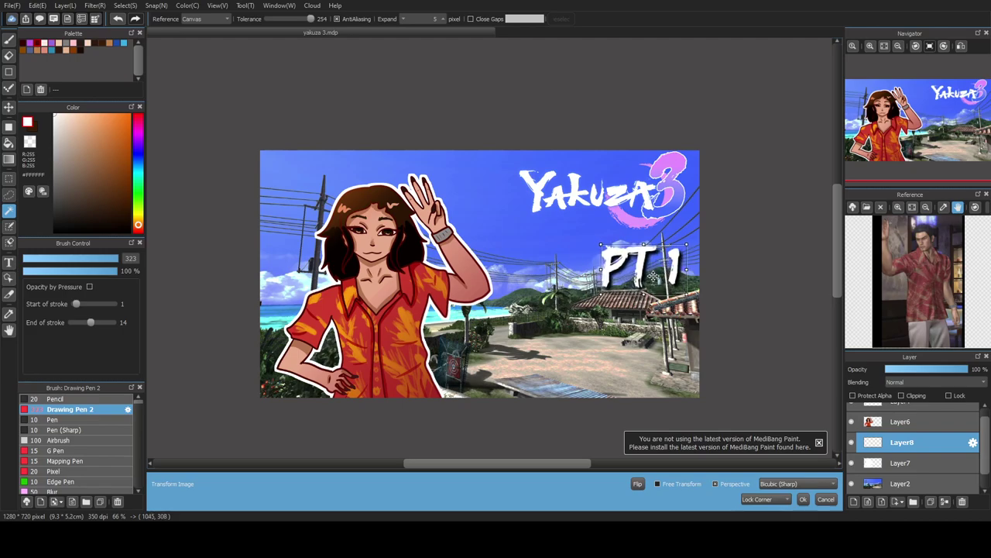
click(804, 499)
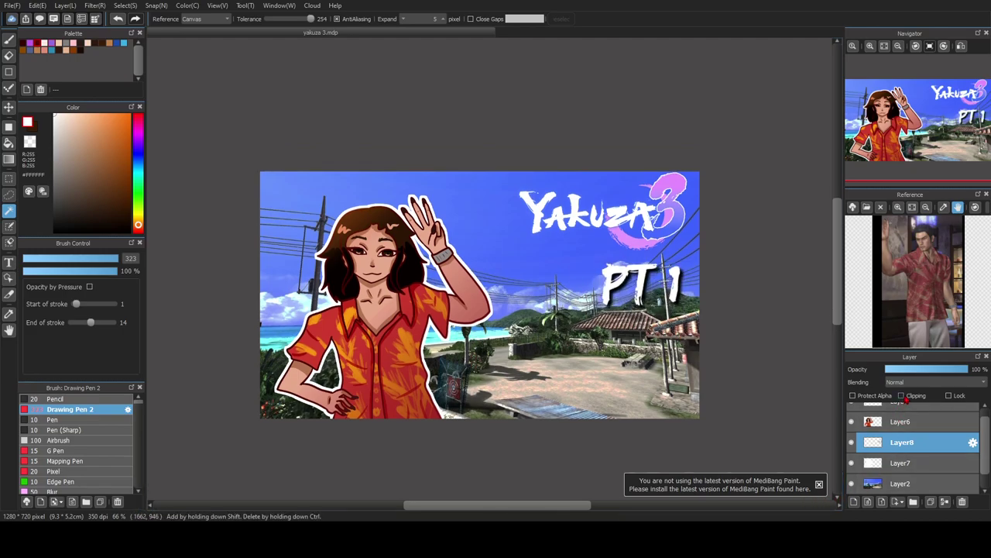
- Set the PT 1 layer's blending to Overlay and move the lettering directly under the start of the logo
click(912, 422)
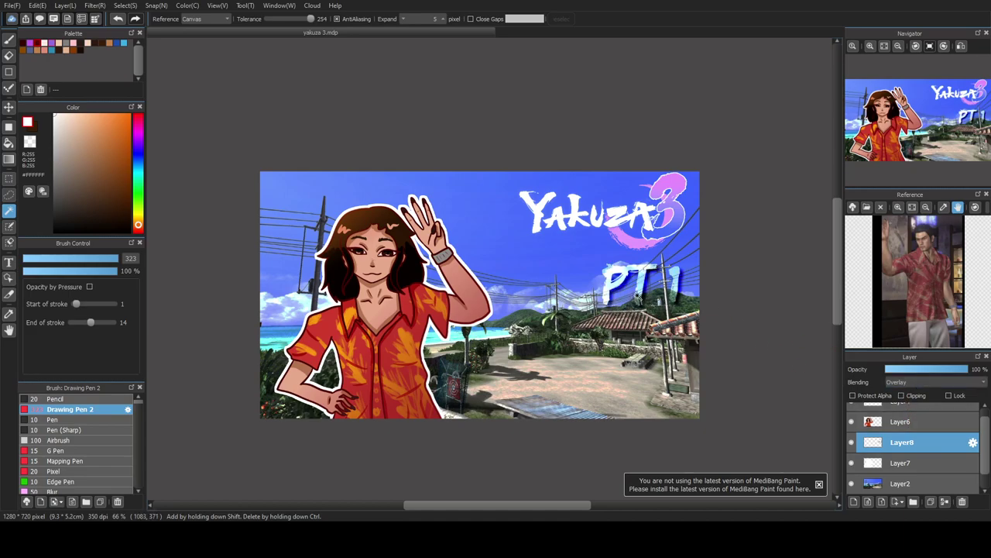
click(8, 107)
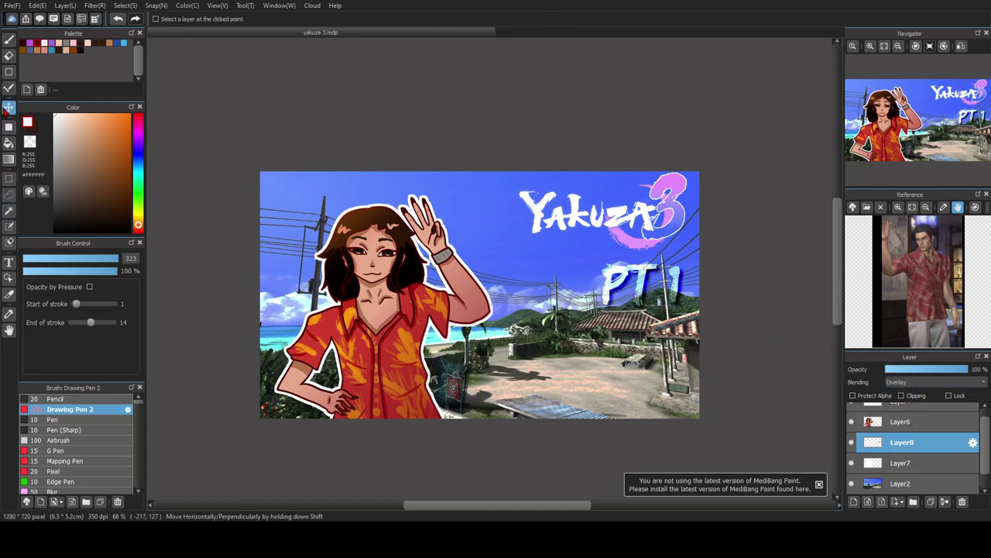
drag(635, 287, 553, 267)
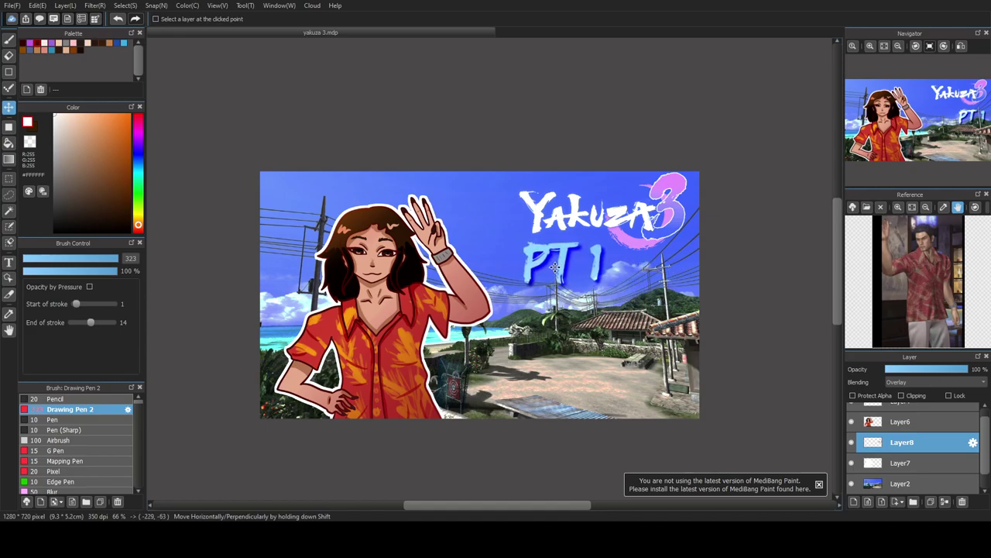
- Try the Difference and Multiply blending modes on the PT 1 layer
click(923, 445)
click(916, 383)
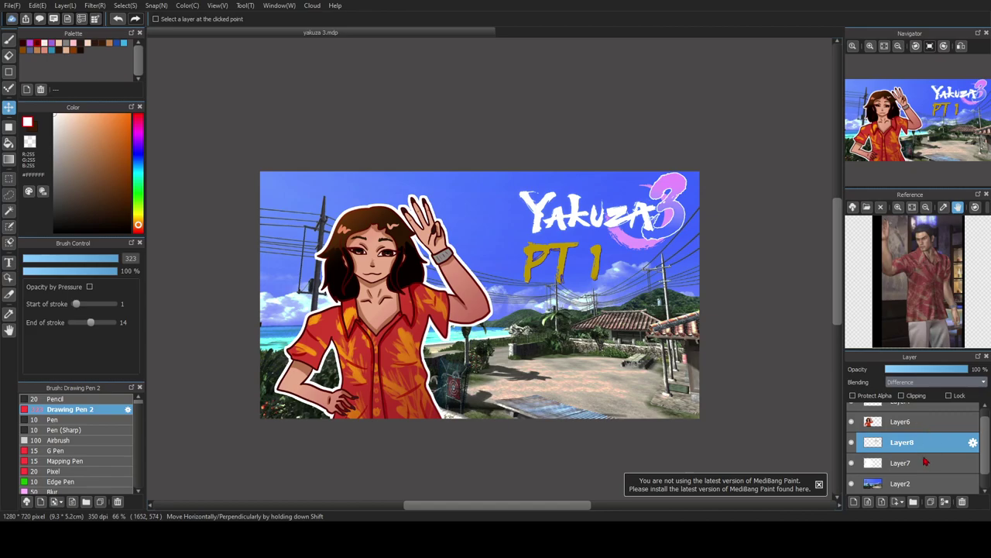
click(912, 403)
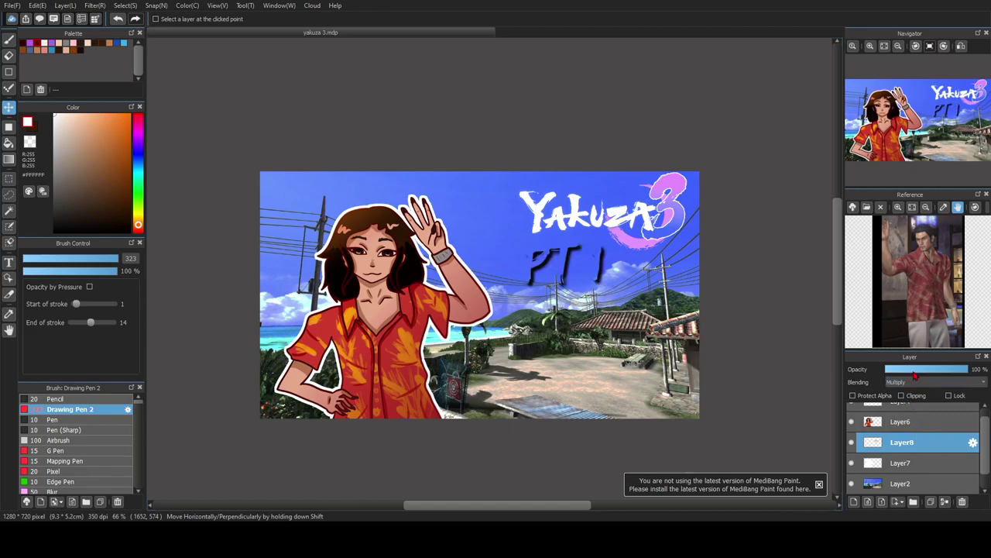
- Check the blending mode of the logo's Layer4 and set the PT 1 layer's blending to Add
click(915, 383)
click(887, 404)
scroll(903, 426, up, 1)
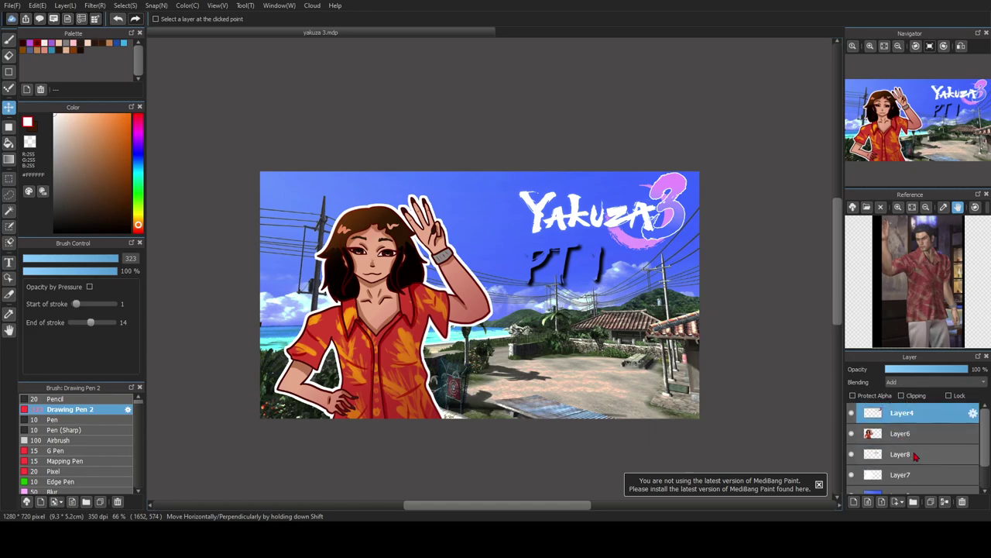
click(906, 457)
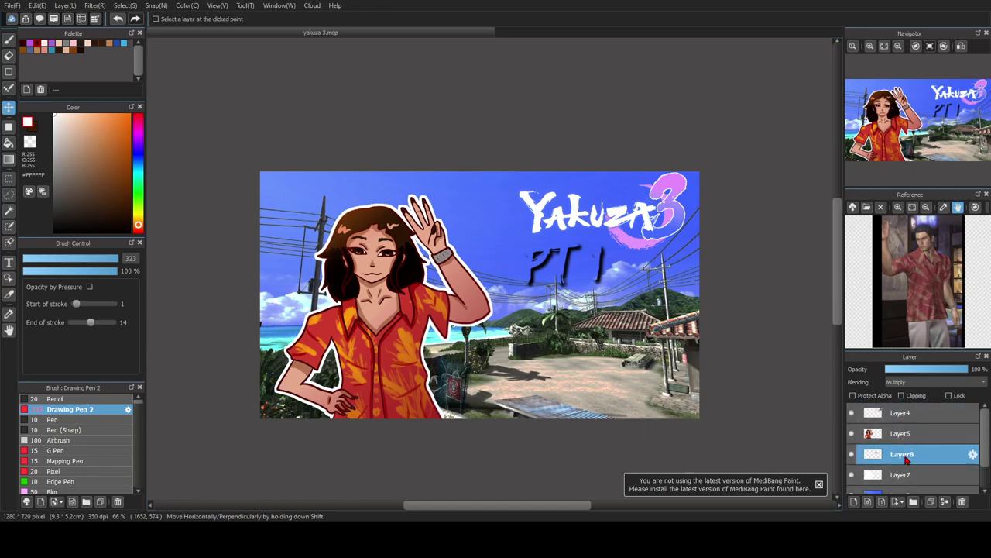
click(920, 412)
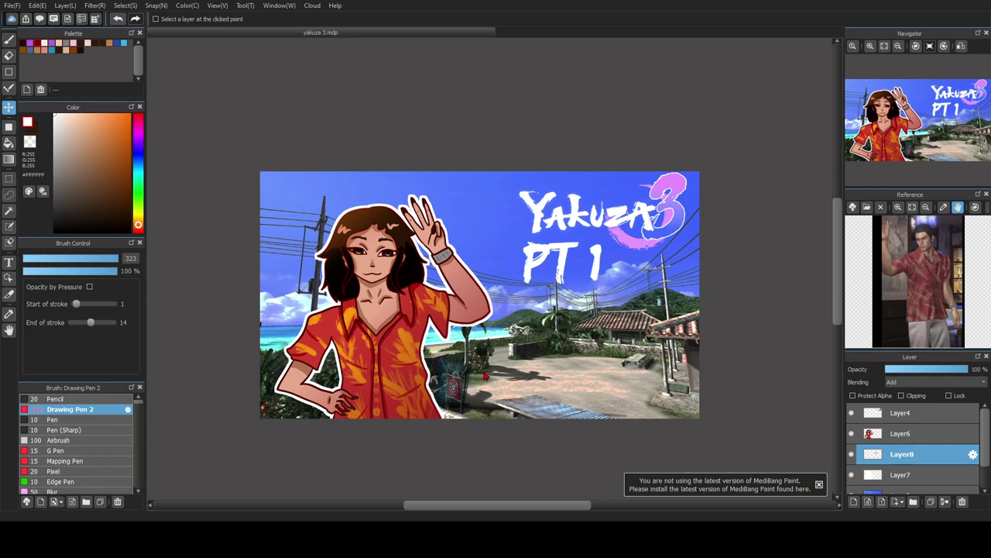
- Paste the PT 2 lettering as a new layer, then enlarge it and place it over the PT 1 lettering
key(ctrl+v)
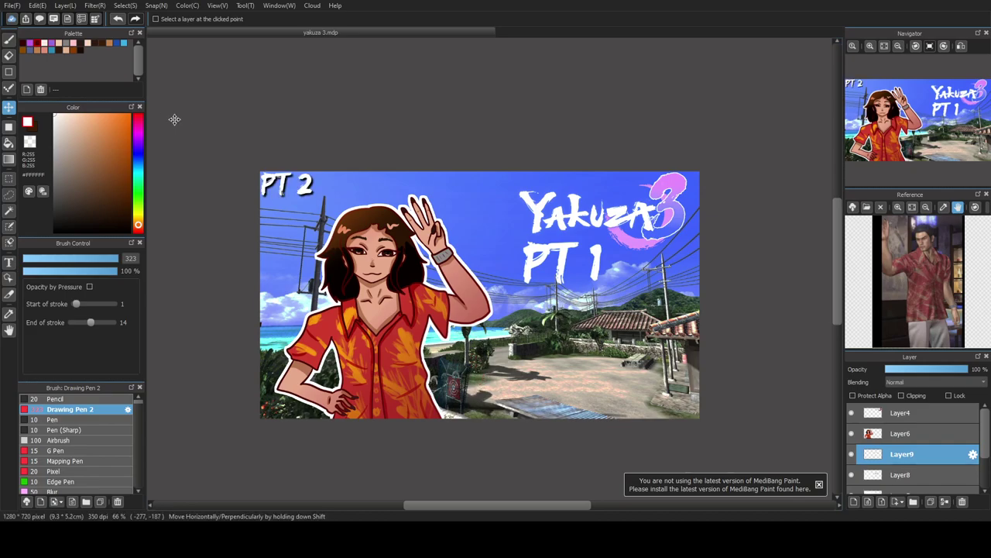
click(130, 7)
click(177, 132)
drag(282, 160, 591, 259)
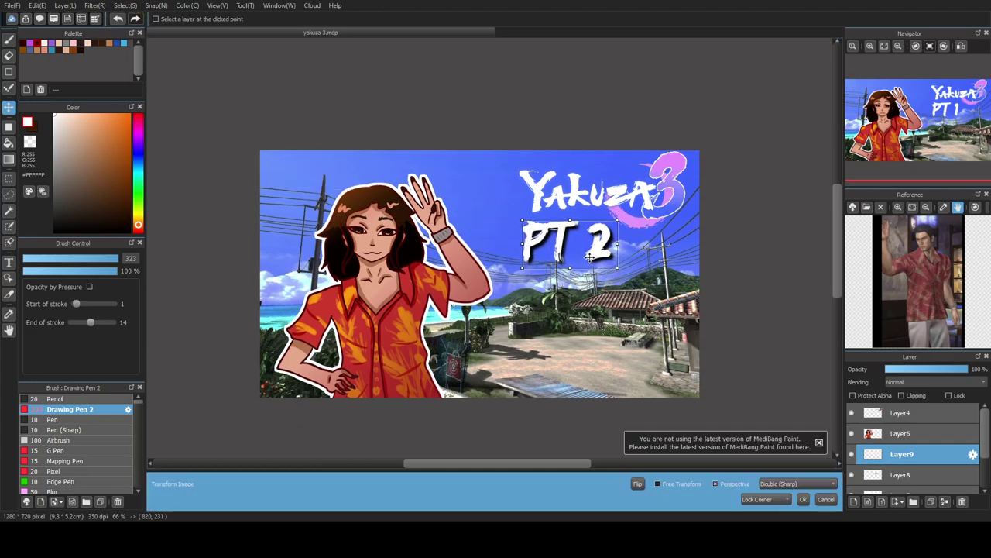
click(807, 500)
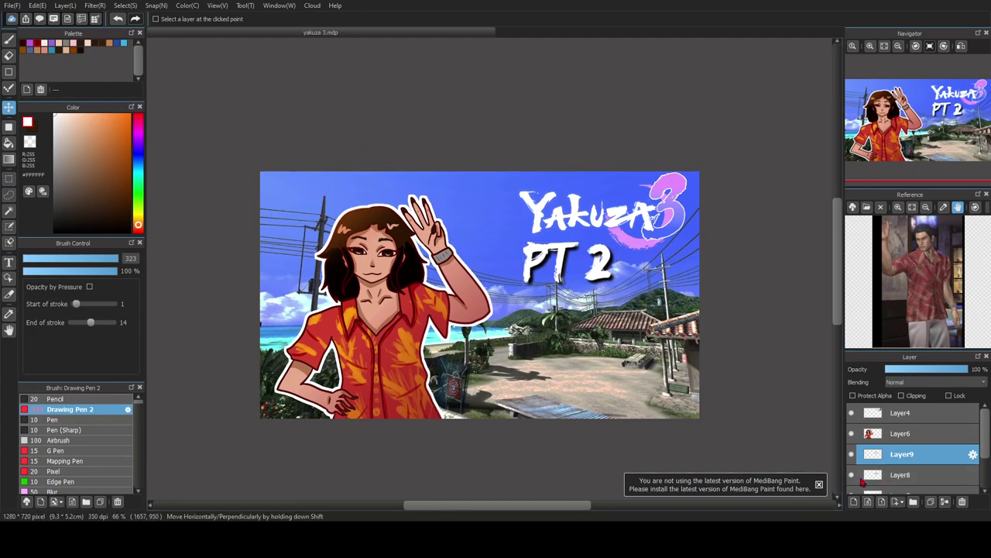
- Set the PT 2 layer's blending to Add with the PT 1 layer hidden, and save this version of the image
click(904, 408)
click(17, 6)
click(67, 176)
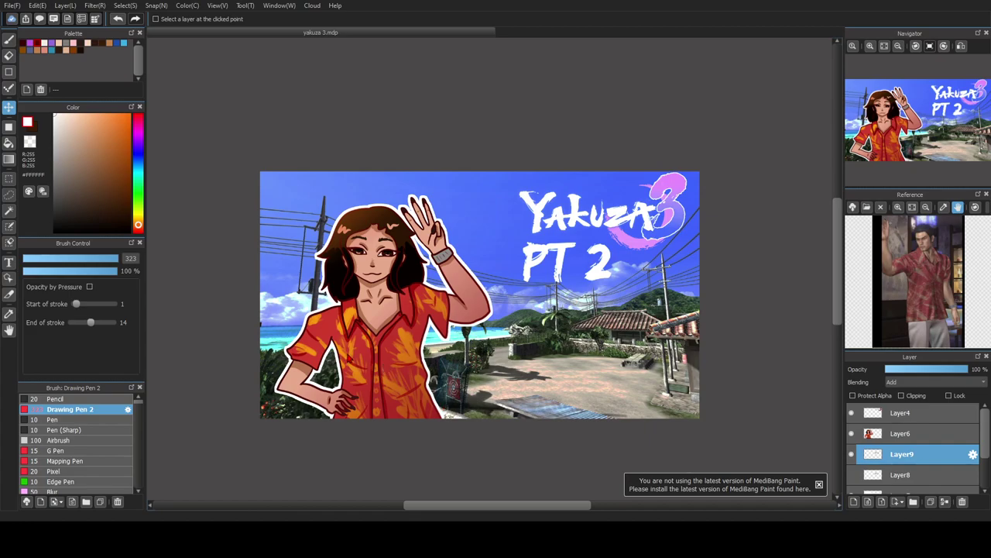
- Paste the PT 3 lettering as a new layer, then enlarge it and place it where PT 2 sits under the logo
key(ctrl+v)
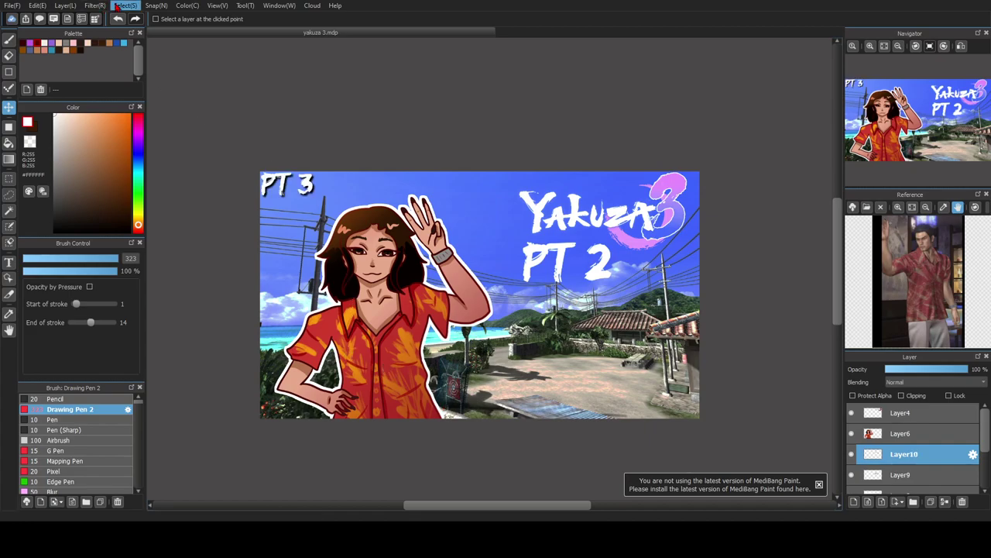
key(ctrl+t)
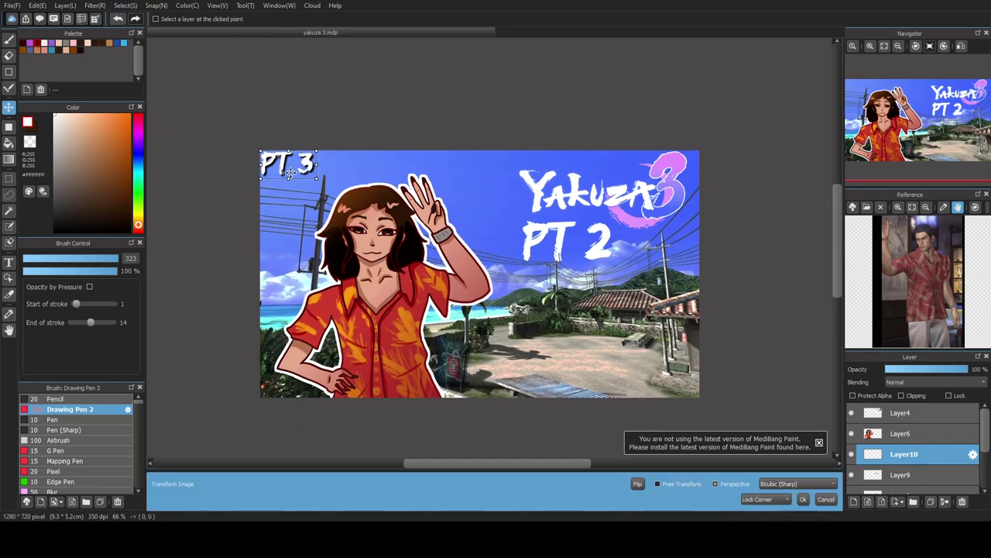
drag(289, 172, 585, 246)
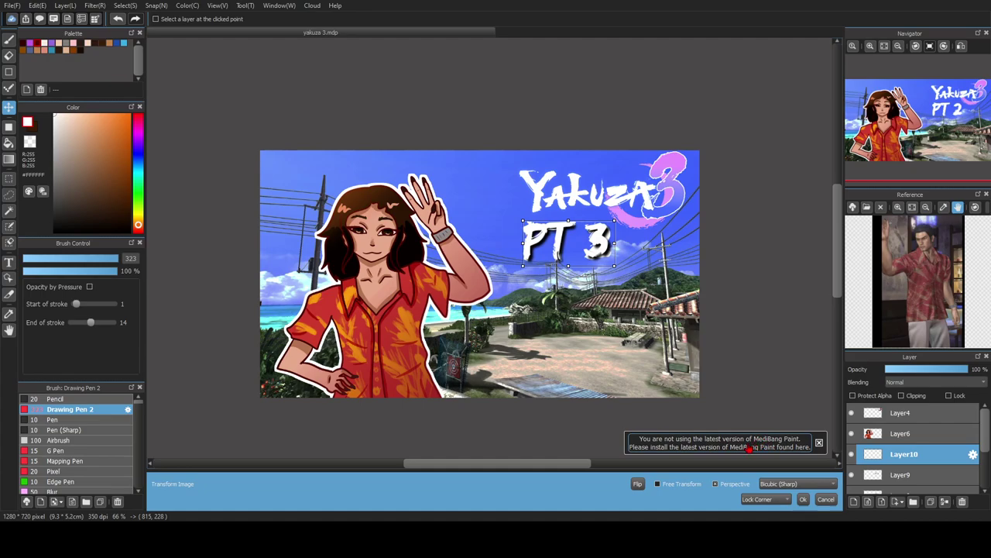
click(803, 499)
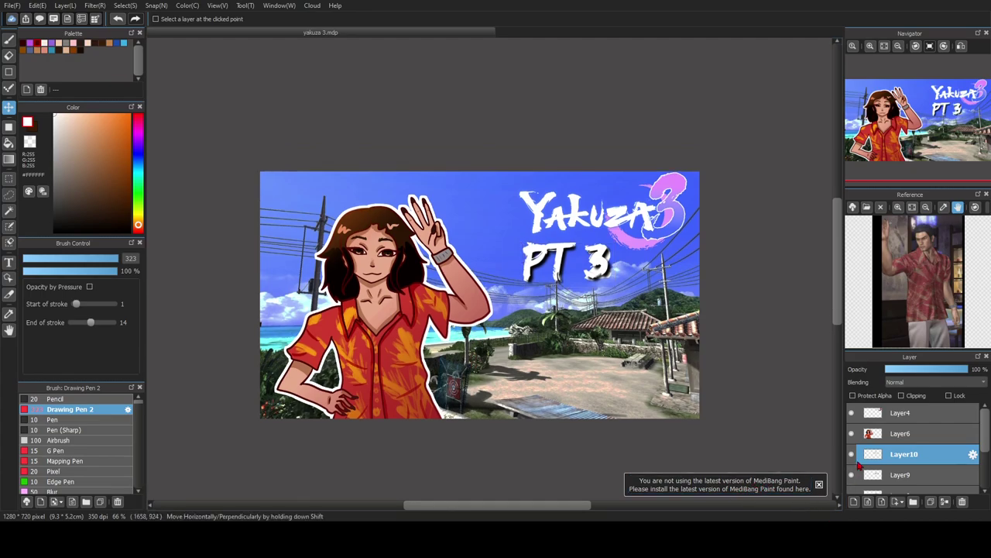
- Set the PT 3 layer's blending to Add with the PT 2 layer hidden, and save this version of the image
click(914, 412)
click(21, 7)
click(86, 175)
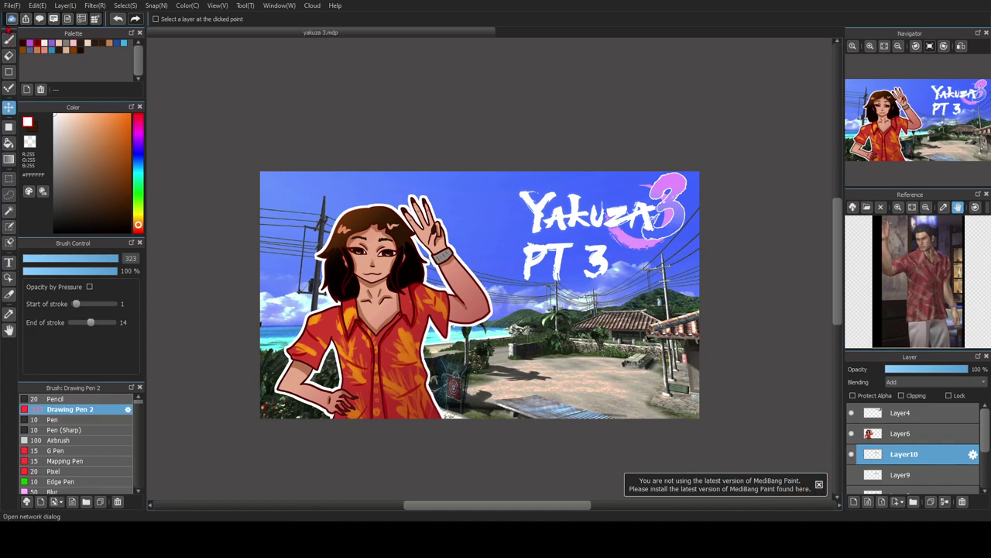
click(88, 106)
- Paste the PT 4 lettering as a new layer, then enlarge it and align it over the PT 3 lettering
key(ctrl+v)
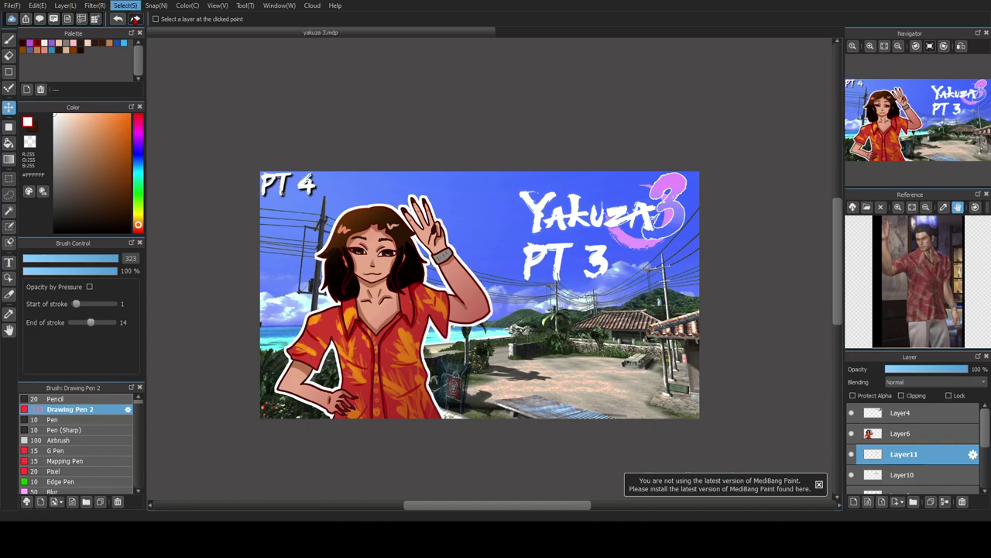
key(ctrl+t)
drag(289, 165, 626, 273)
mouse_move(595, 256)
mouse_down()
mouse_move(575, 247)
mouse_move(617, 271)
mouse_move(590, 246)
mouse_up()
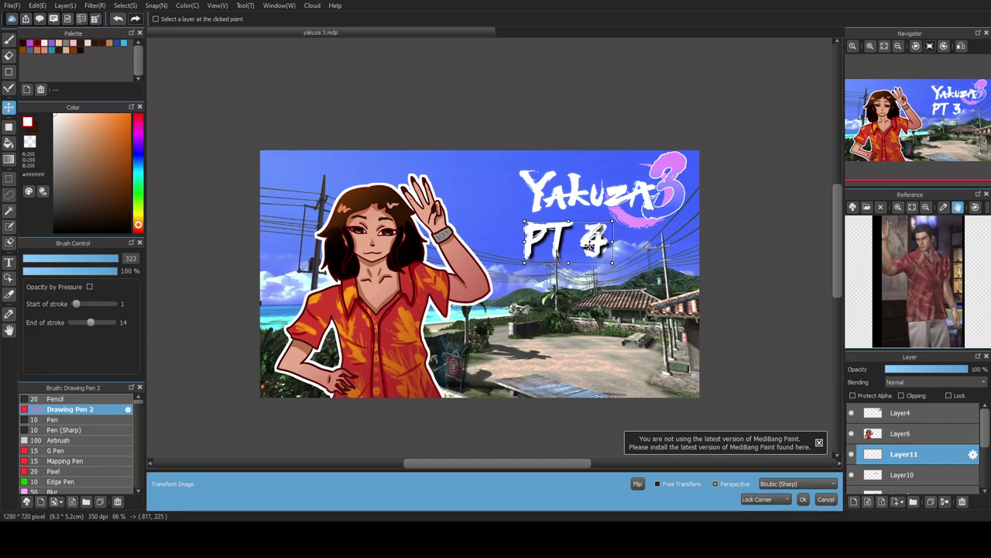
click(804, 499)
- Hide the PT 3 layer, set the PT 4 layer's blending to Add, and save this version of the image
click(851, 474)
click(899, 382)
click(908, 406)
click(11, 6)
click(67, 175)
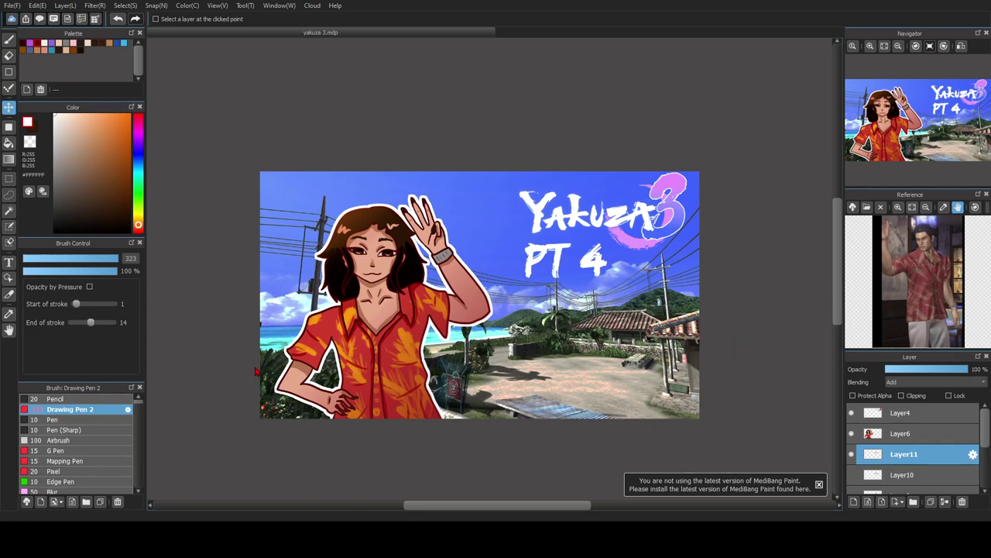
- Paste the PT 5 lettering as a new layer, then enlarge it and align it over the PT 4 lettering
key(ctrl+v)
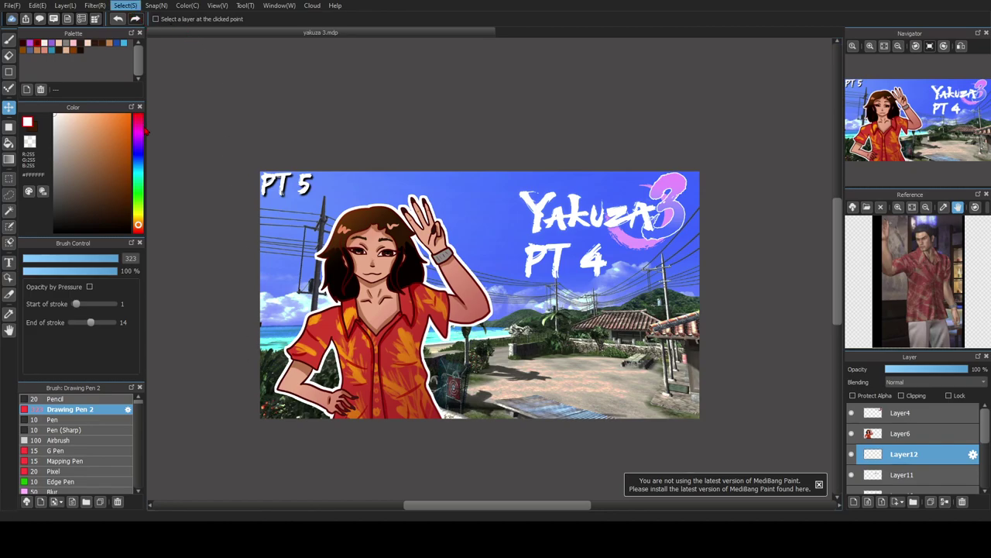
key(ctrl+t)
drag(306, 177, 624, 273)
drag(574, 248, 547, 237)
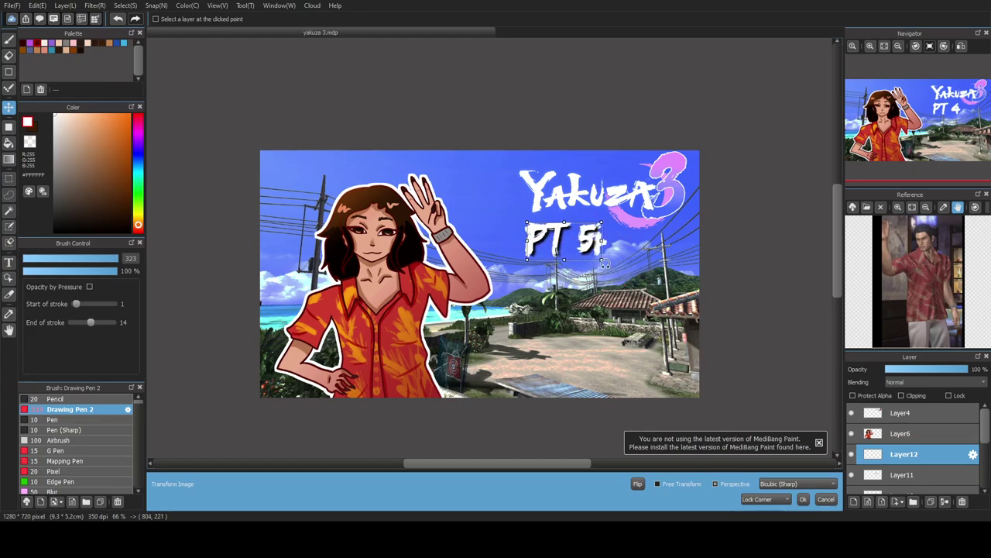
click(803, 498)
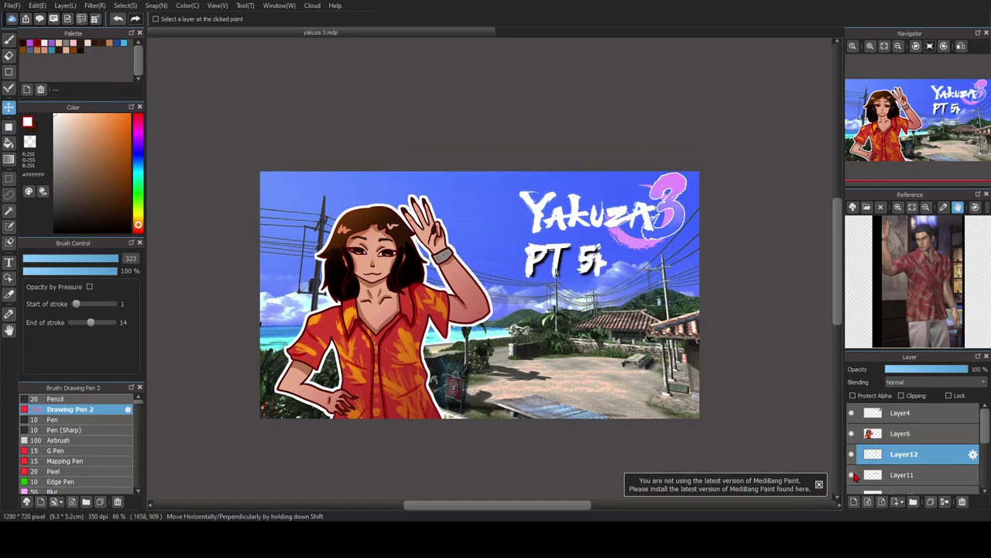
- With the PT 4 layer hidden, set the PT 5 layer's blending to Add and nudge its lettering slightly up and left
click(852, 474)
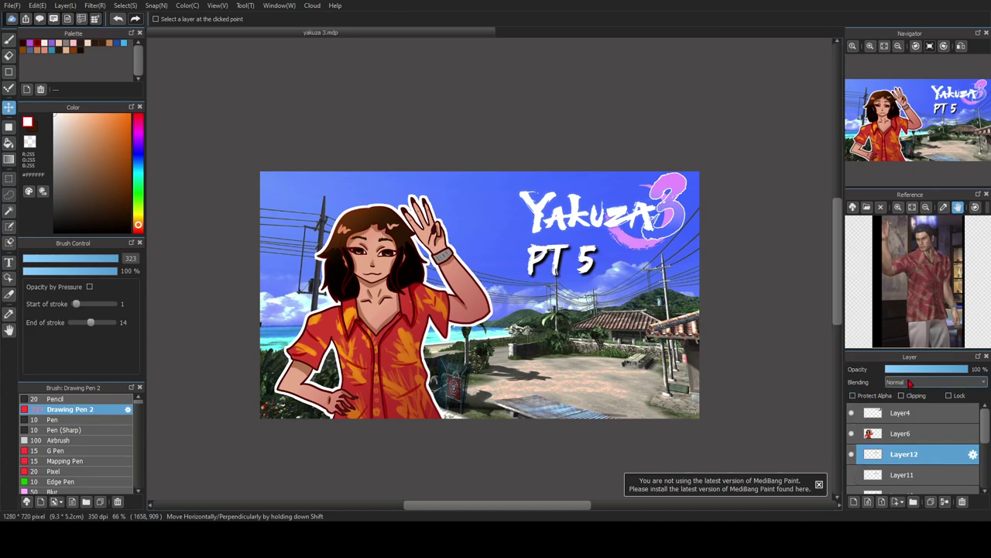
click(900, 411)
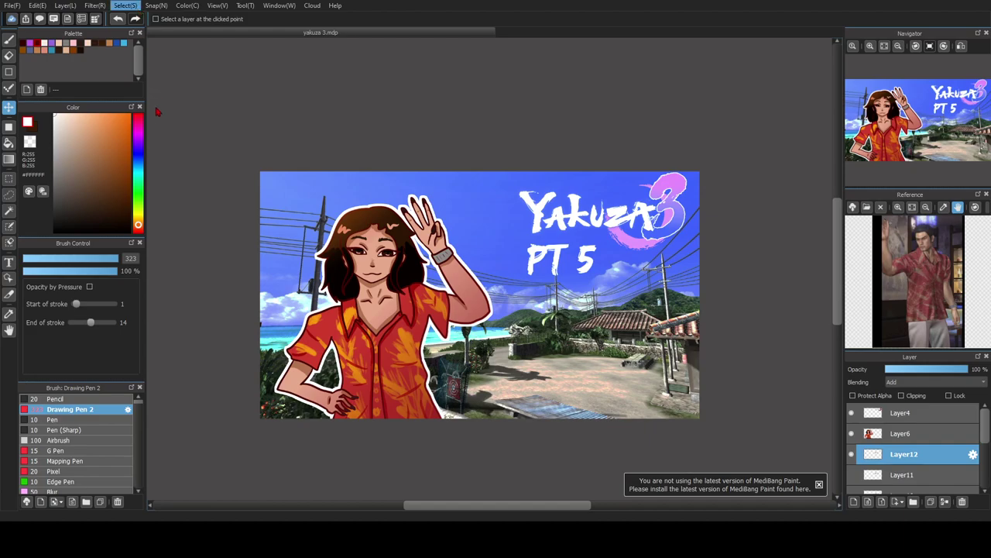
key(ctrl+t)
drag(604, 262, 596, 257)
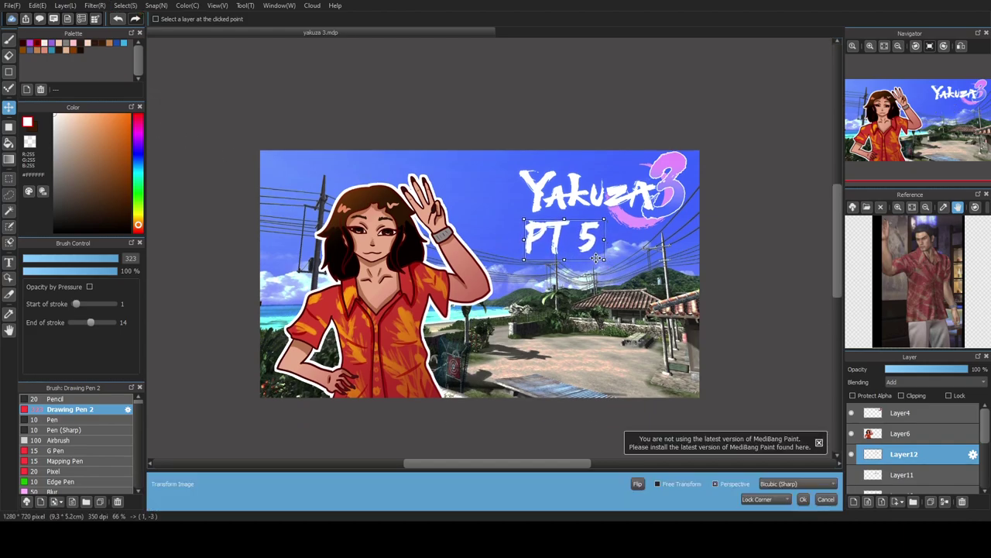
click(804, 500)
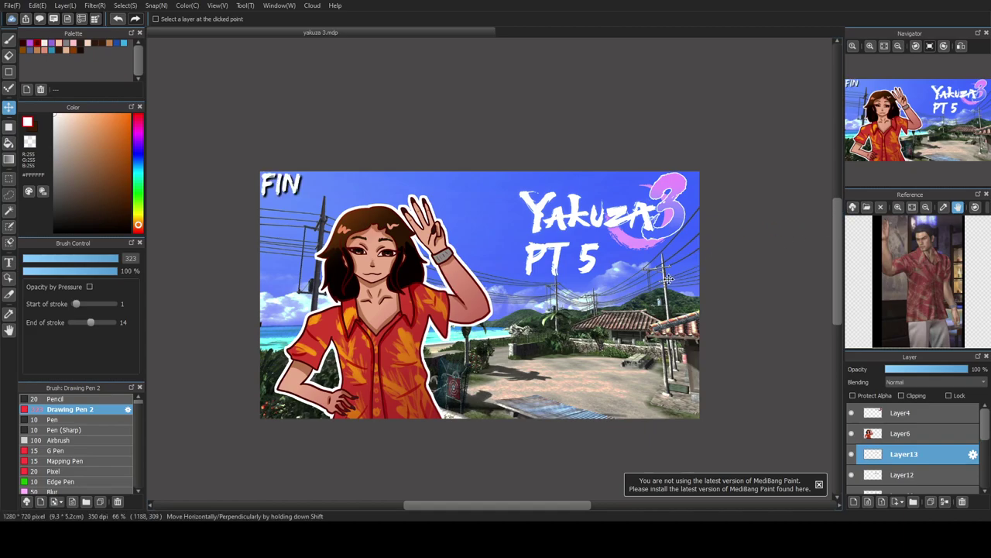
- Paste the FIN lettering as a new layer, then enlarge it and place it over the ground in the picture's lower right
key(ctrl+t)
drag(290, 170, 678, 411)
drag(644, 384, 608, 366)
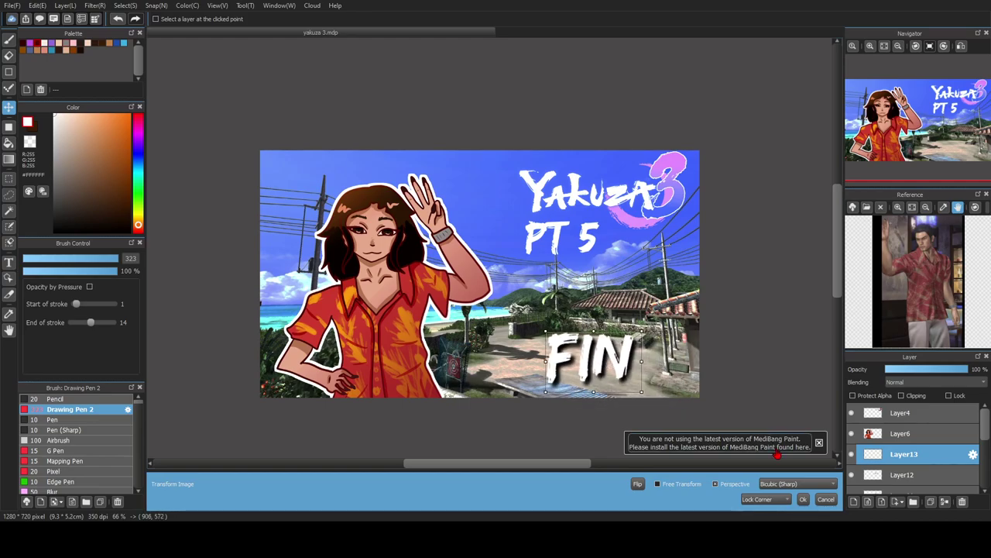
click(804, 499)
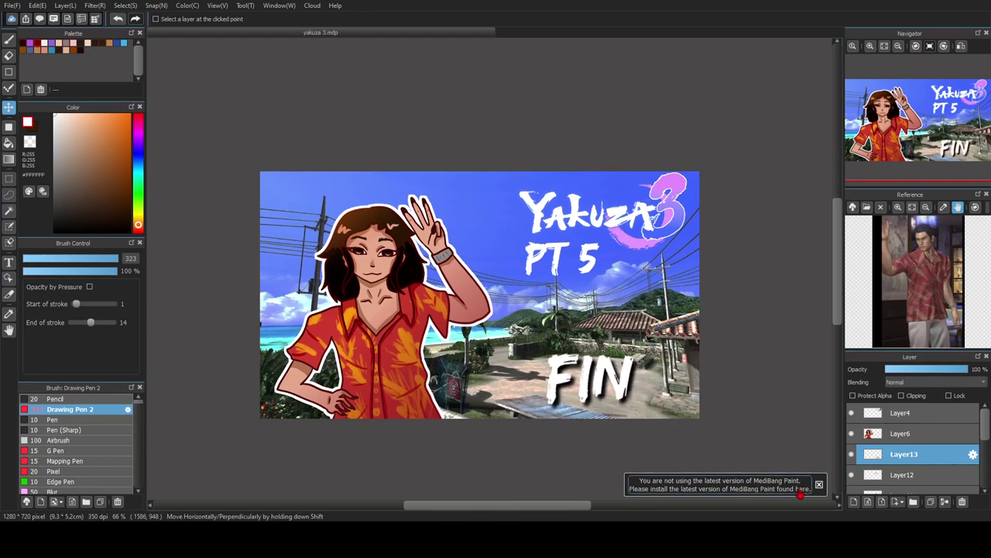
- Set the FIN layer's blending to Add and move the lettering about 77 pixels right and 18 pixels down
click(911, 383)
click(920, 412)
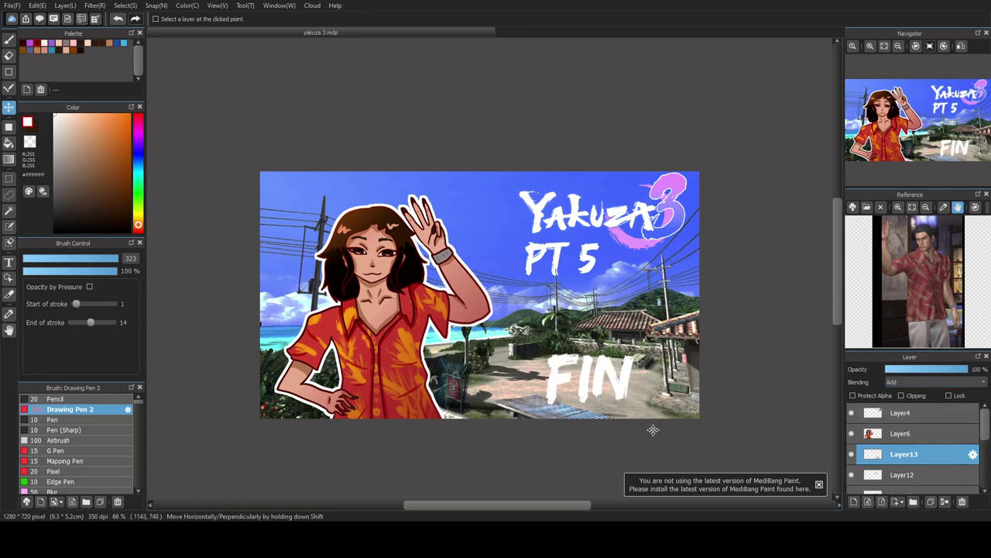
drag(582, 375, 612, 380)
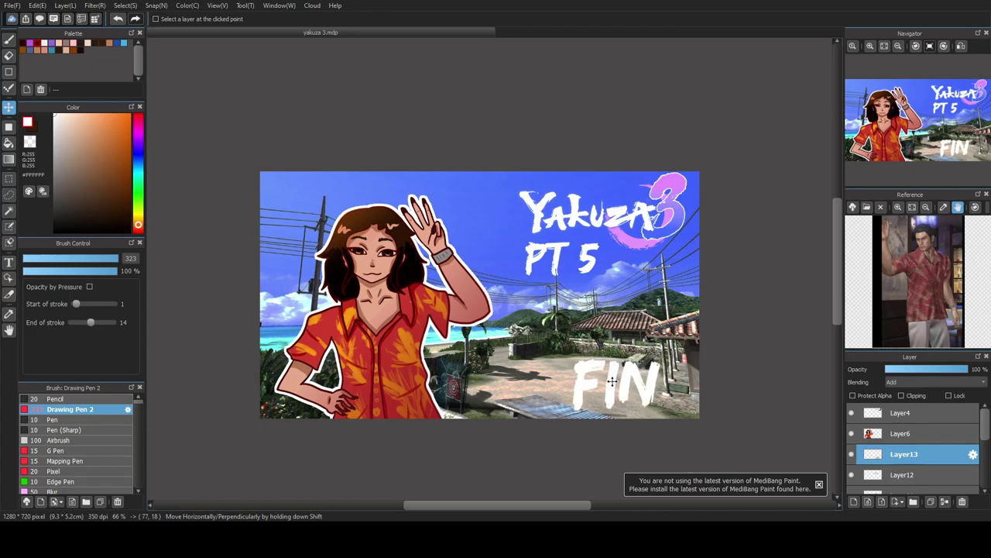
- Set the FIN layer's blending to Normal and move the FIN lettering up, just below and right of the PT 5 lettering
click(936, 382)
click(923, 397)
drag(672, 409, 683, 307)
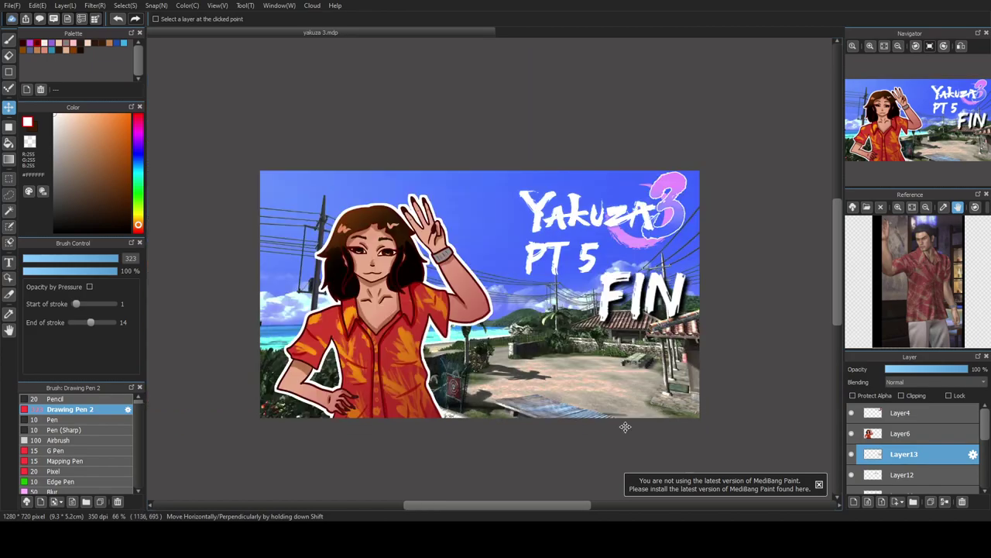
- Add a new layer above the character layer and try a thin white rectangular frame with Drawing Pen 2 at size 2.3
click(918, 437)
key(ctrl+shift+n)
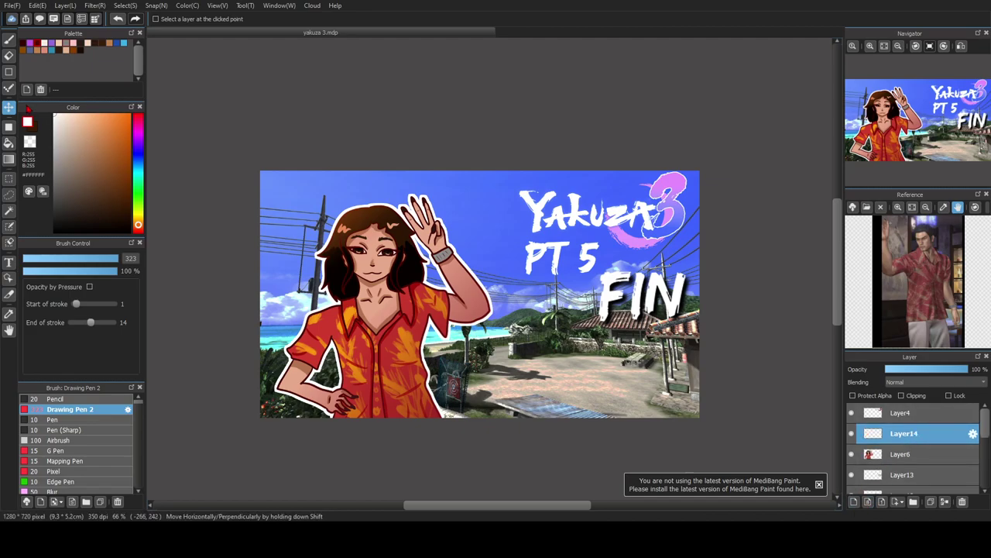
click(8, 126)
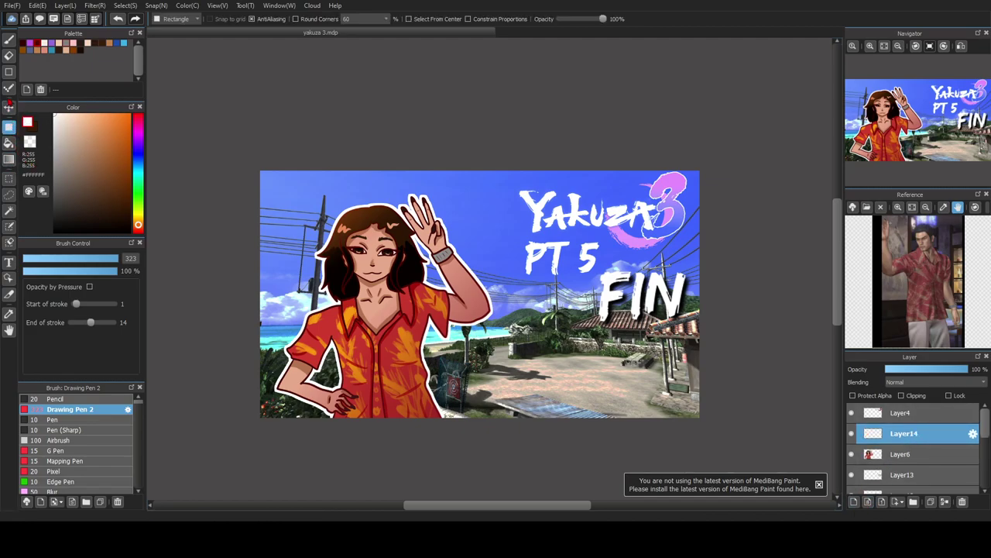
click(8, 71)
drag(61, 258, 32, 266)
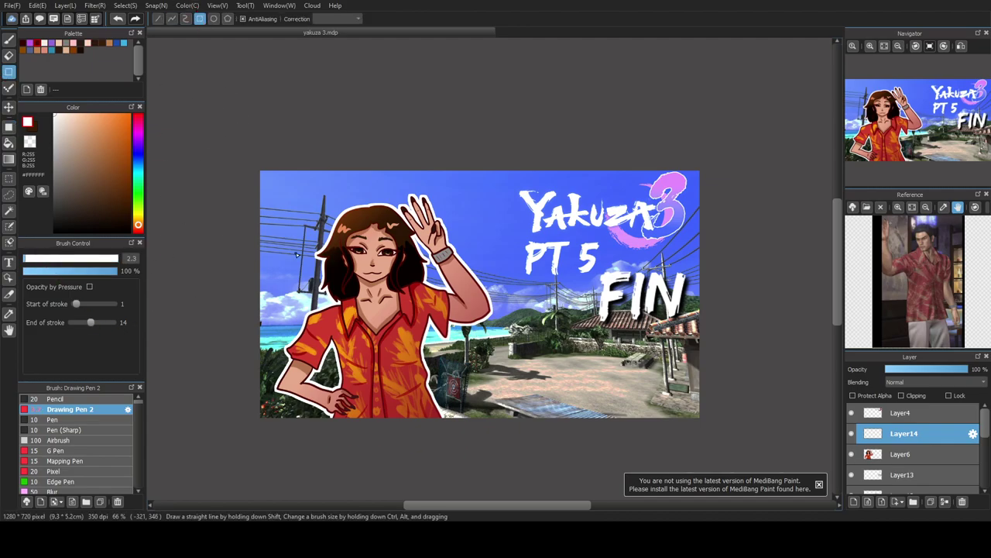
drag(265, 180, 697, 416)
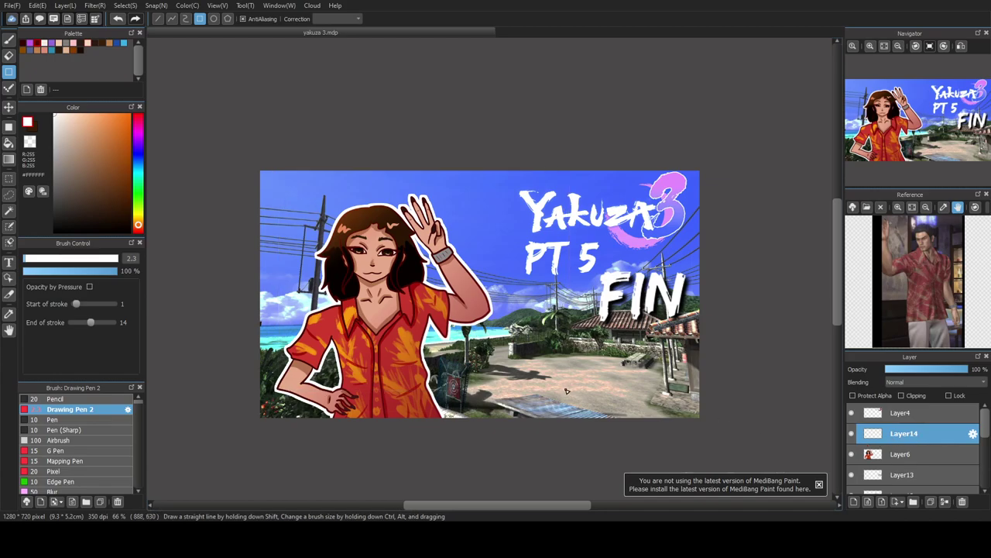
- Draw a white rectangular frame just inside the picture's edges using the Pen brush at size 5.6
click(81, 420)
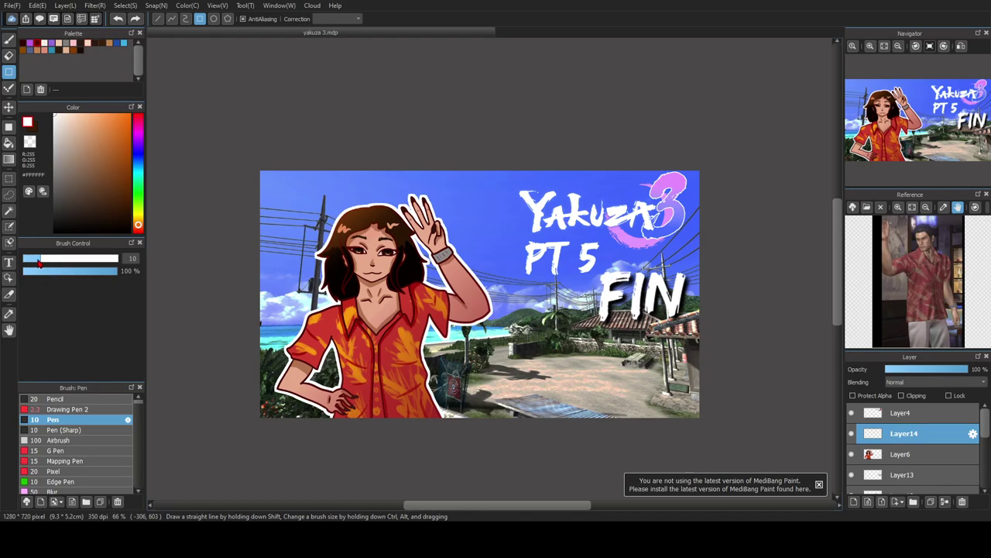
drag(32, 261, 27, 260)
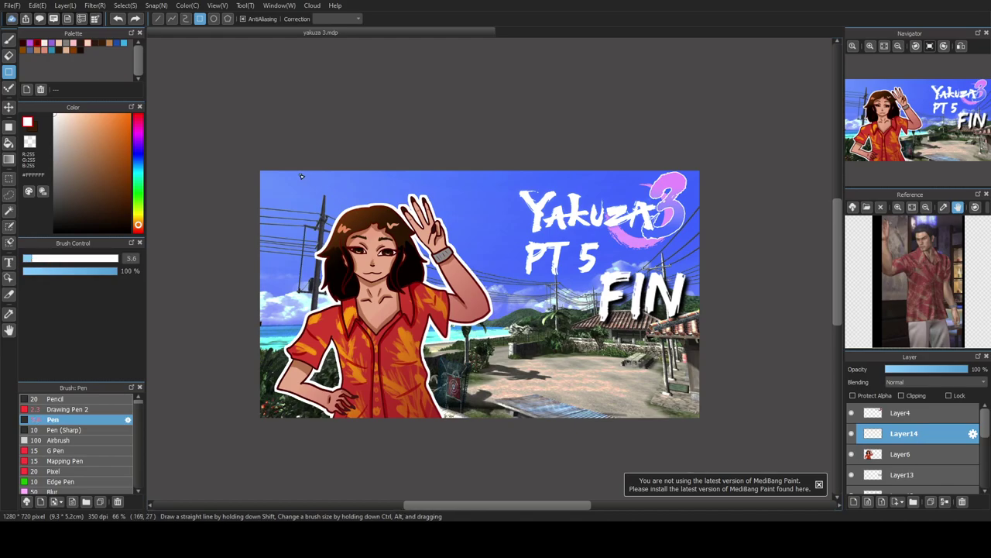
drag(275, 182, 716, 427)
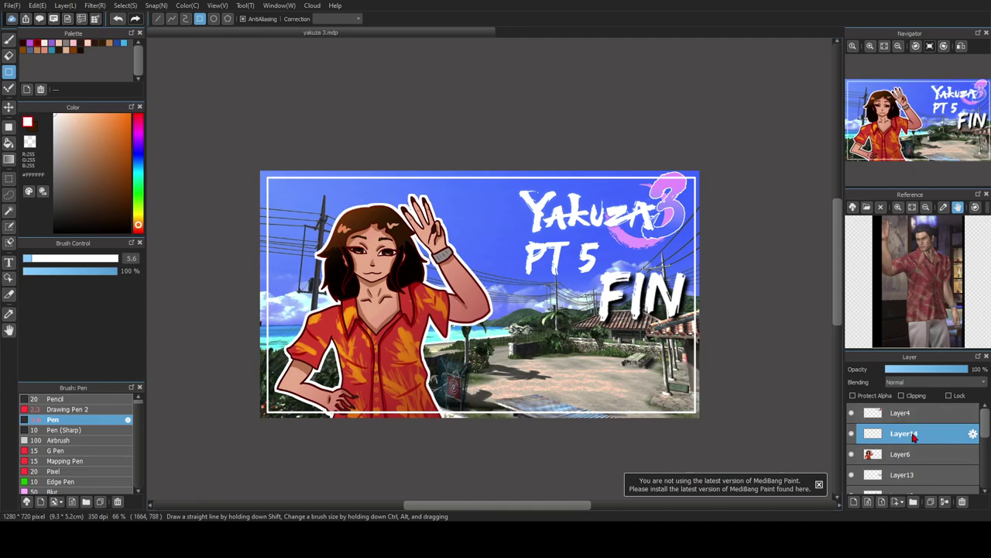
click(852, 413)
click(852, 412)
- Choose the Petal 2 brush, try a white rectangle of petals over the sky beside the character, and undo it
scroll(78, 465, down, 3)
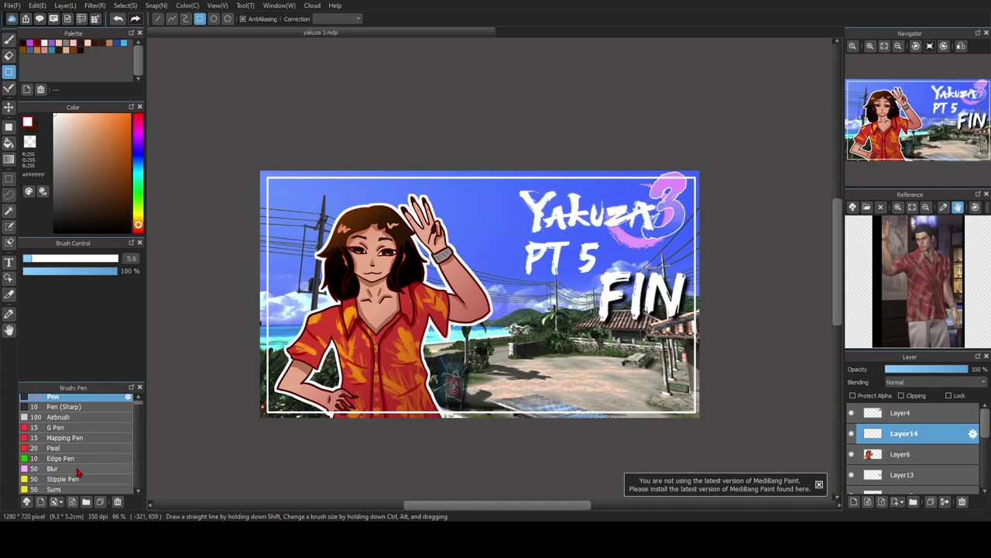
scroll(77, 471, down, 10)
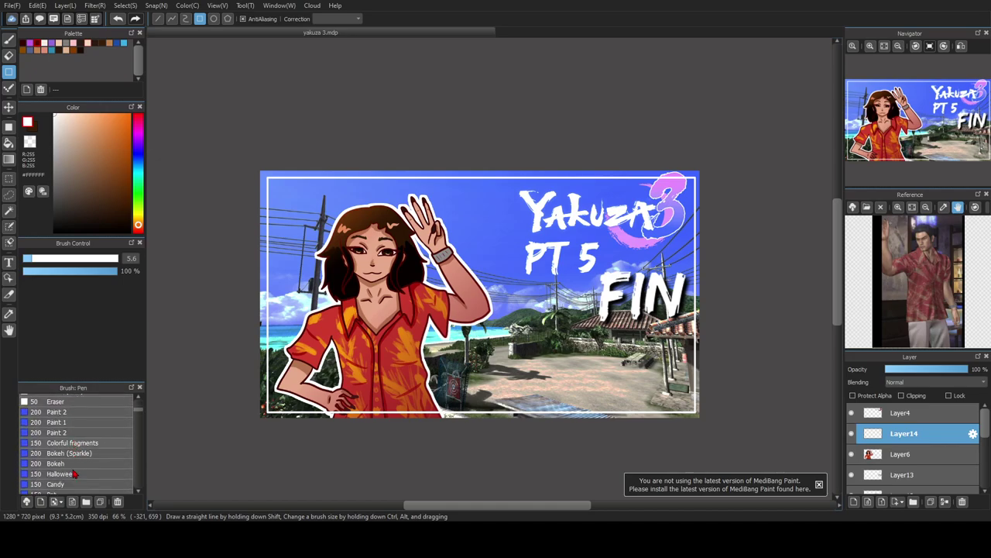
scroll(71, 478, down, 10)
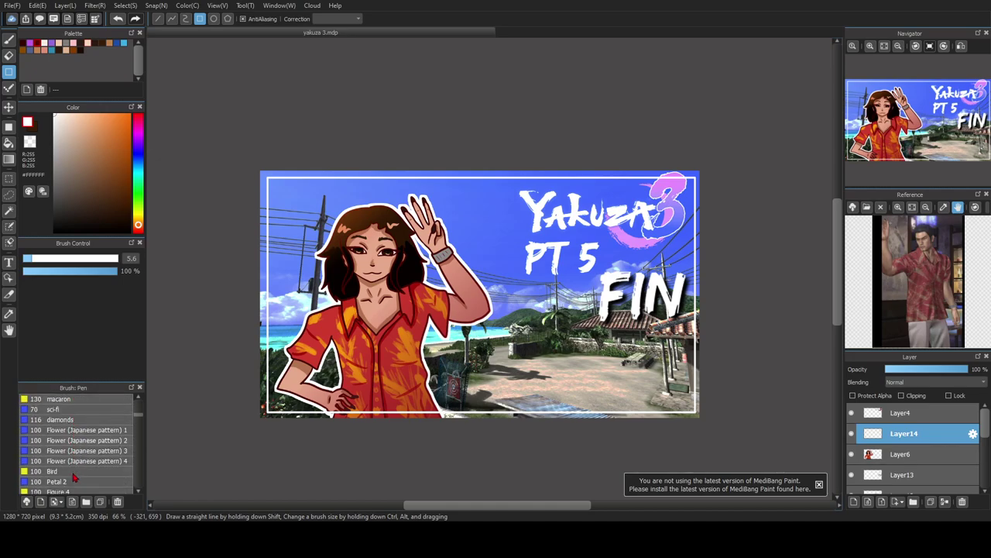
click(58, 450)
drag(278, 206, 283, 310)
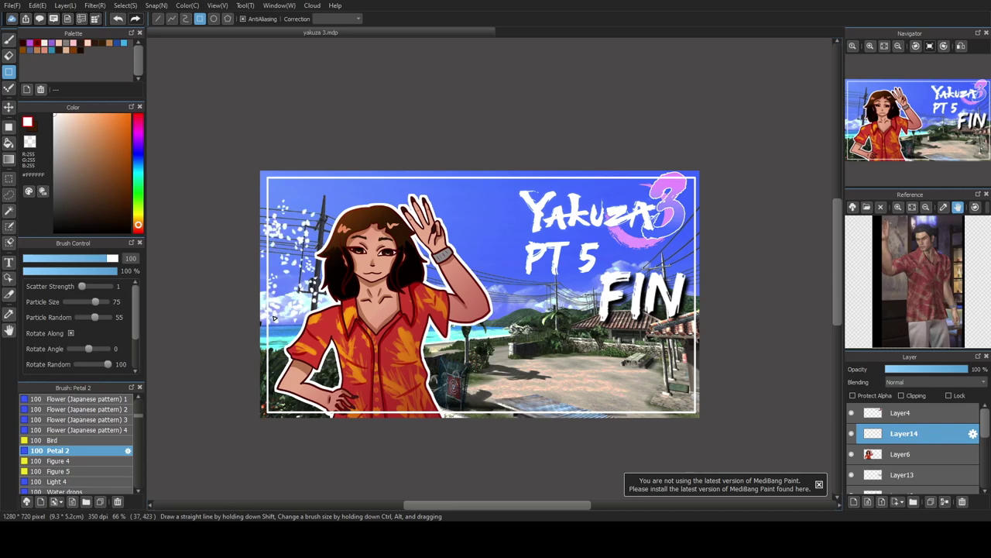
key(ctrl+z)
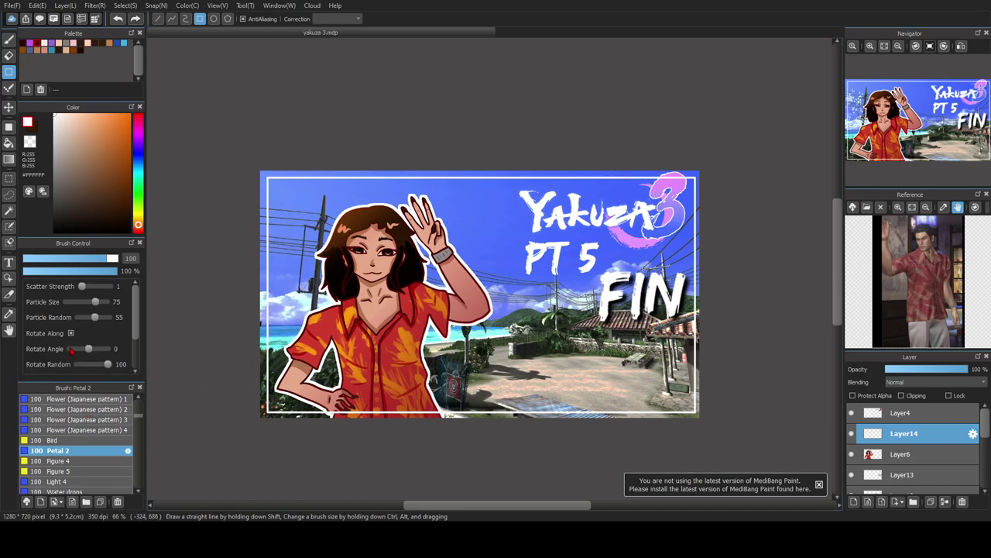
- Paint faint petals freehand across the upper sky with Petal 2 in pale beige #E6D0C0, size 345 and 14% opacity
click(9, 38)
click(65, 136)
click(66, 127)
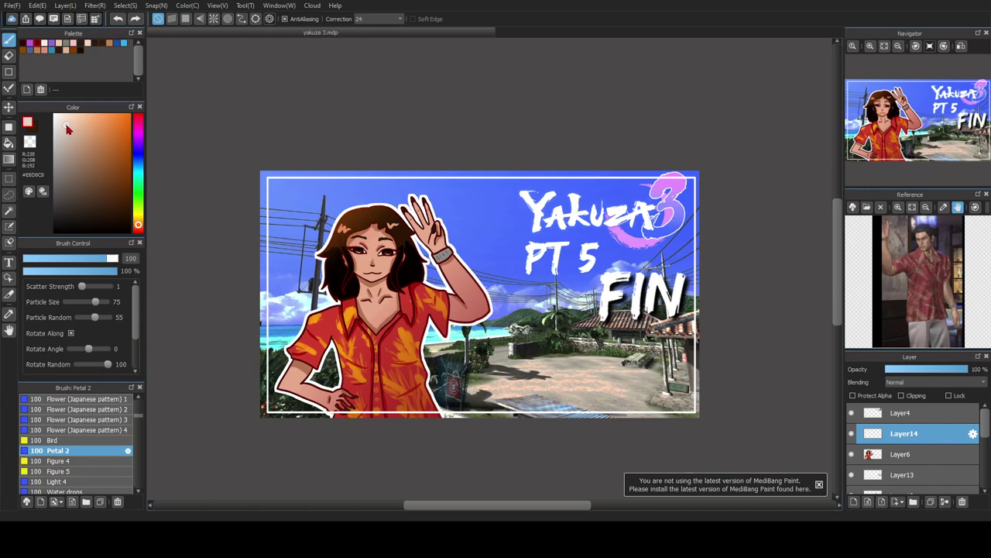
drag(107, 259, 41, 270)
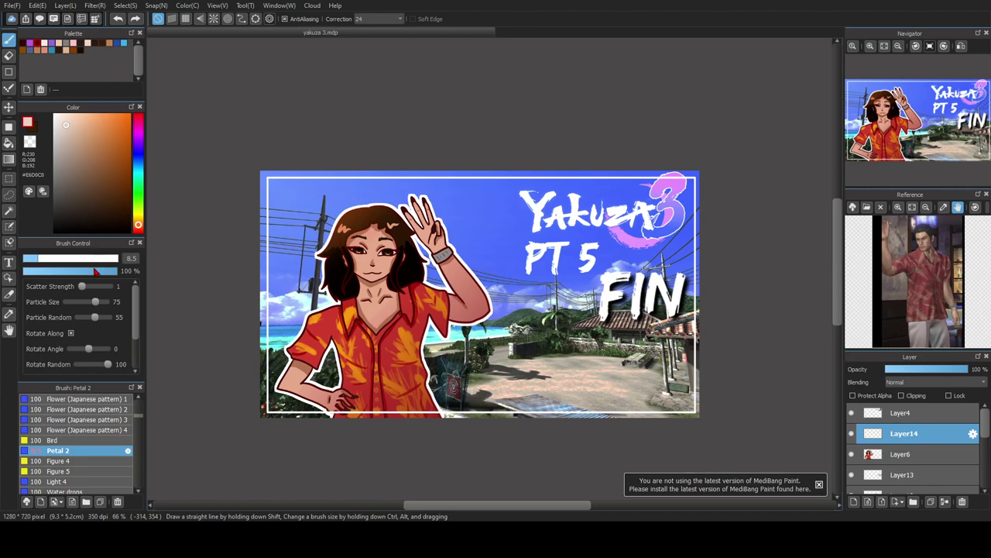
key(ctrl+z)
key(ctrl+y)
mouse_move(114, 272)
mouse_down()
mouse_move(37, 284)
mouse_move(118, 259)
mouse_up()
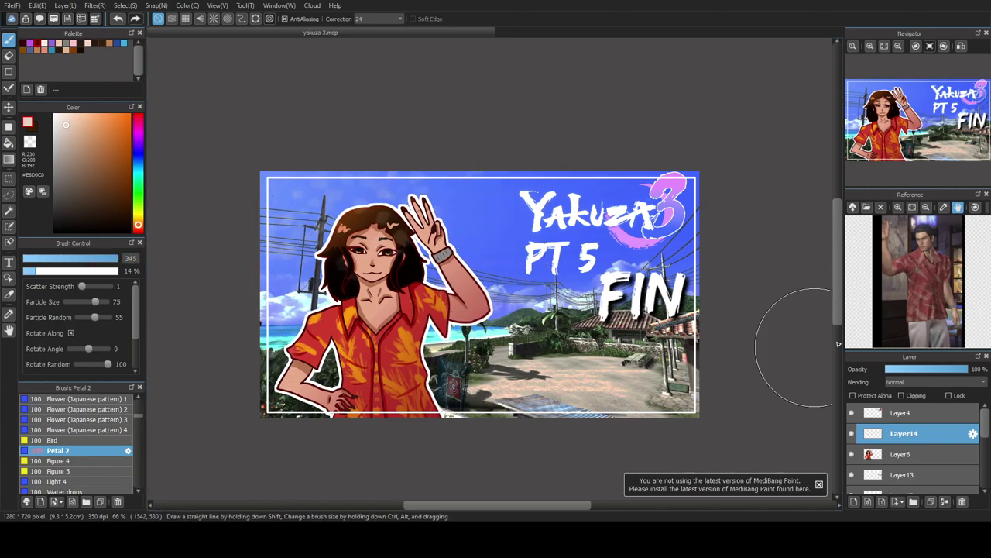
mouse_move(558, 148)
mouse_down()
mouse_move(554, 285)
mouse_move(628, 148)
mouse_up()
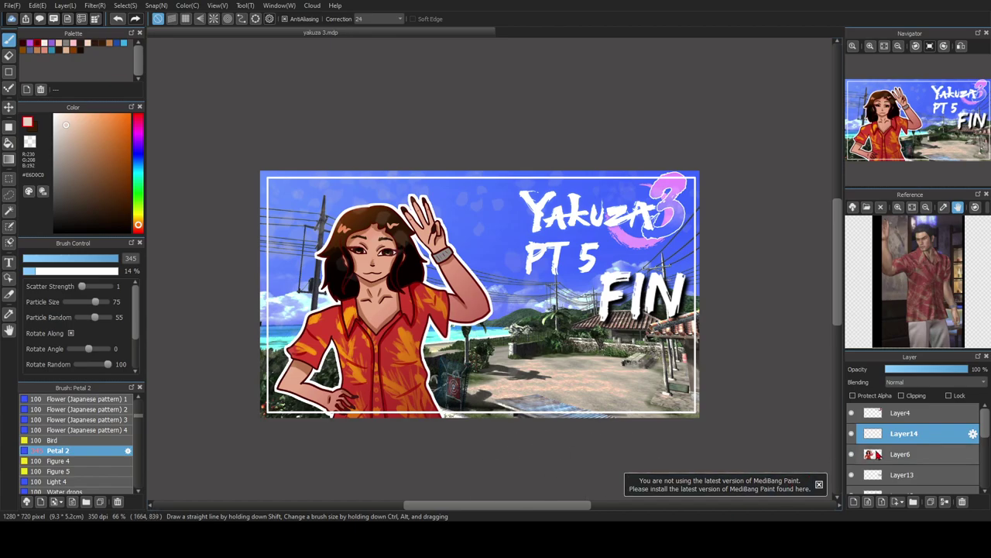
- Find the hidden PT 1 lettering layer in the layer stack and make it visible
scroll(911, 471, down, 1)
scroll(911, 471, up, 1)
scroll(858, 467, down, 3)
scroll(858, 466, up, 3)
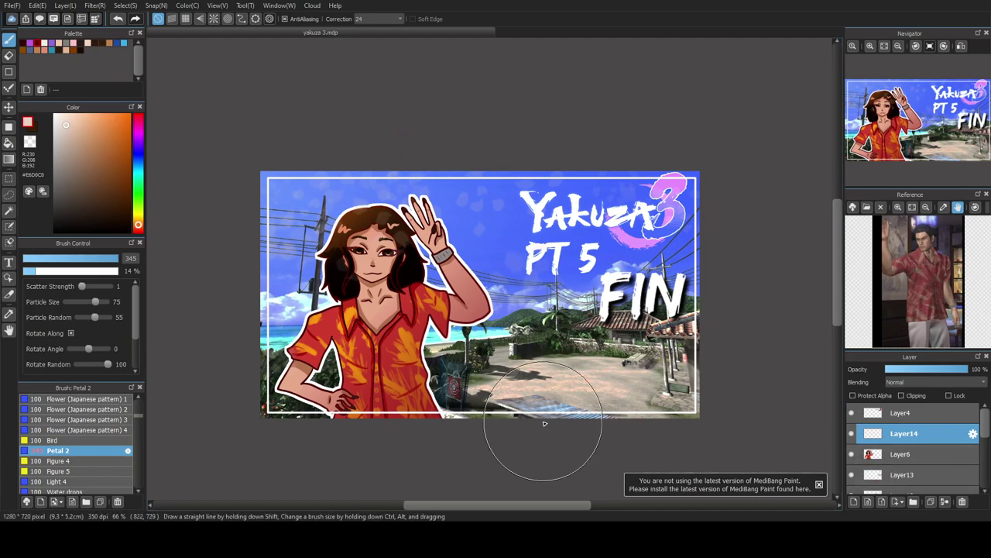
scroll(898, 450, down, 3)
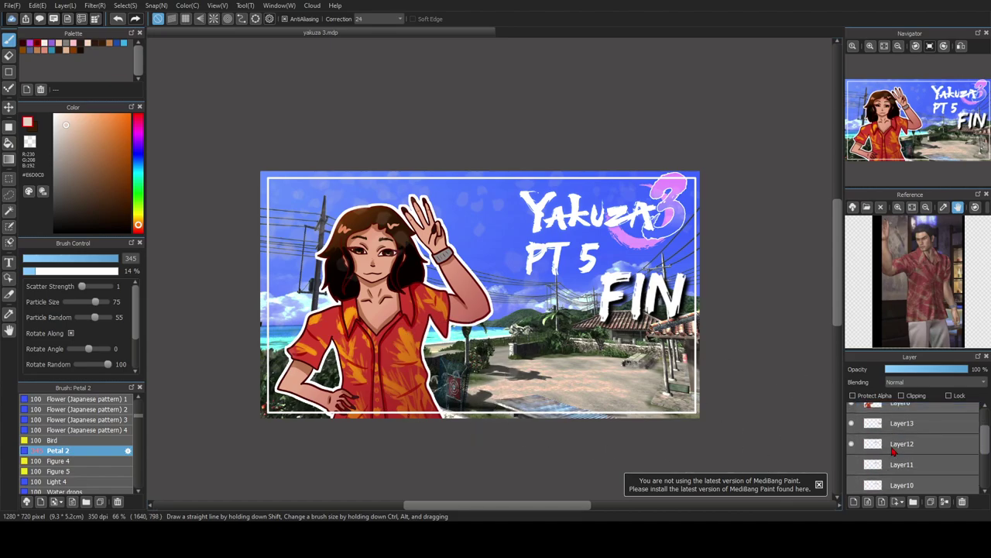
scroll(895, 451, up, 3)
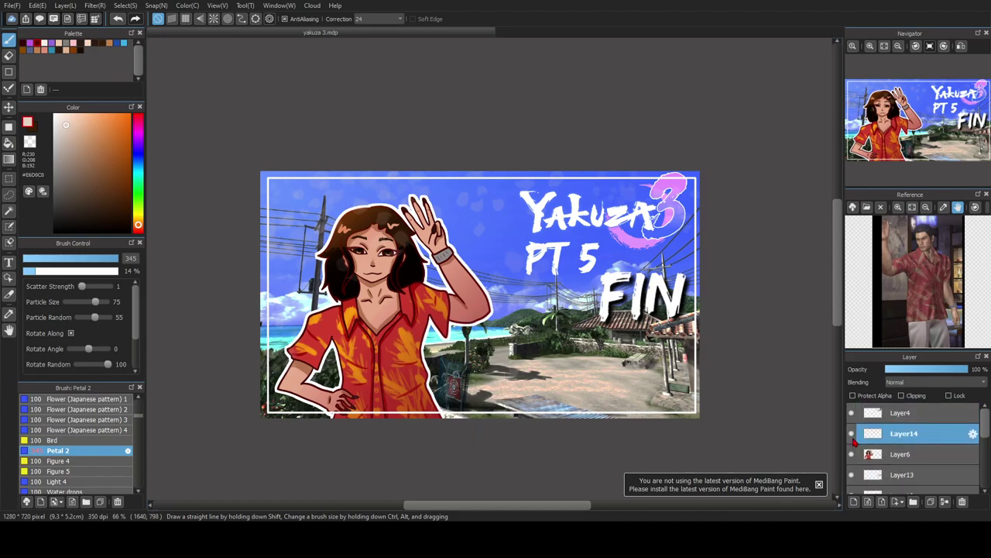
scroll(855, 450, down, 1)
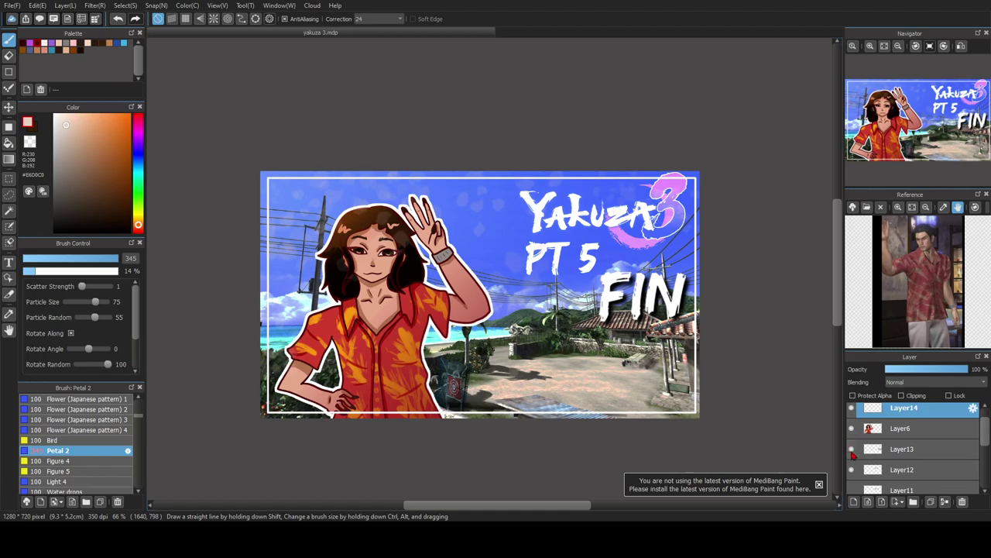
scroll(890, 449, down, 4)
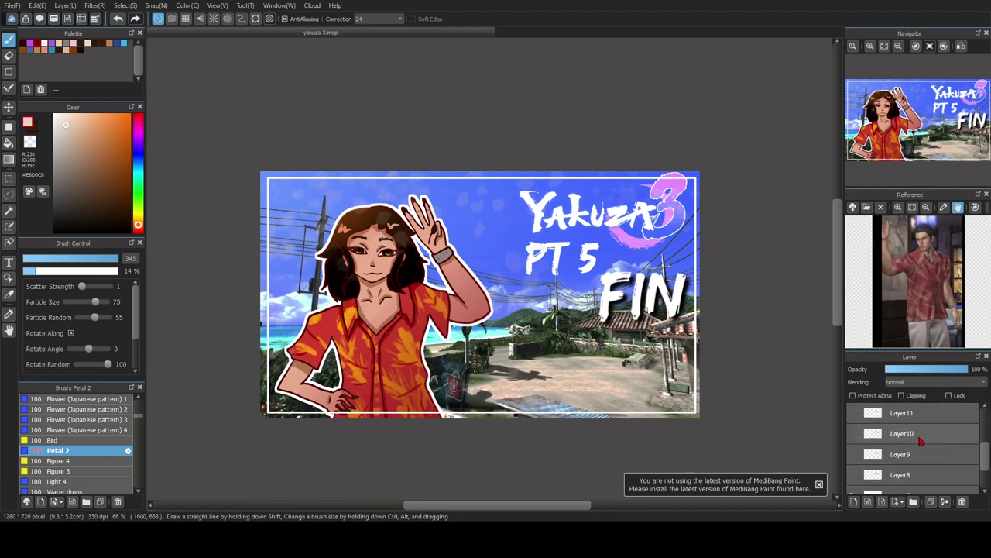
scroll(875, 451, down, 1)
click(852, 457)
click(852, 432)
click(852, 432)
scroll(853, 434, up, 6)
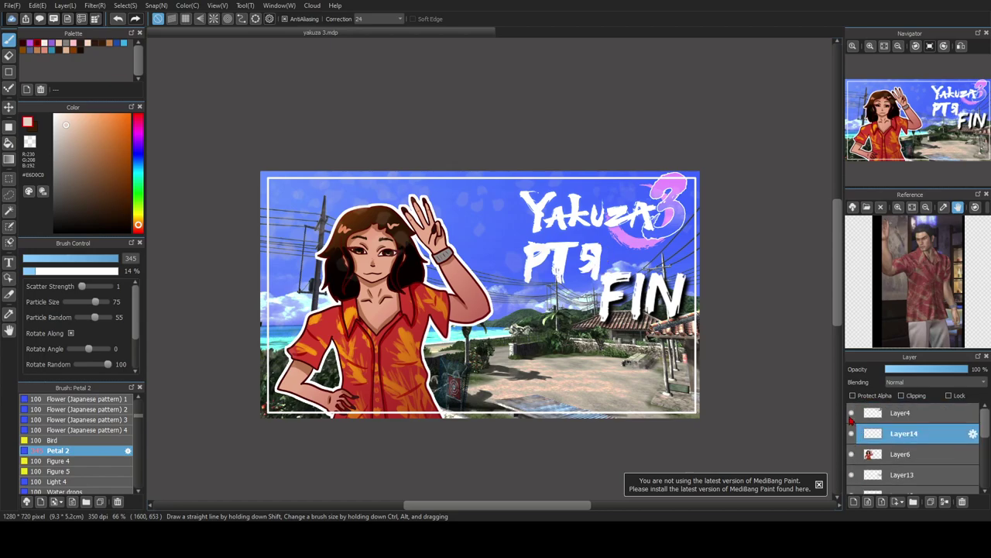
- Hide the FIN and PT 5 lettering layers, leaving only PT 1 under the logo
click(852, 475)
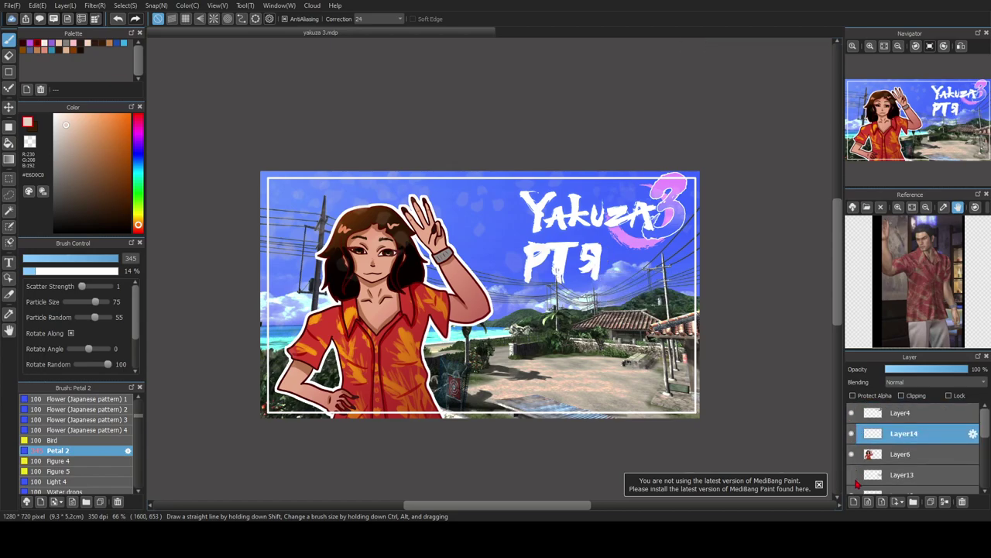
scroll(857, 482, down, 1)
click(853, 469)
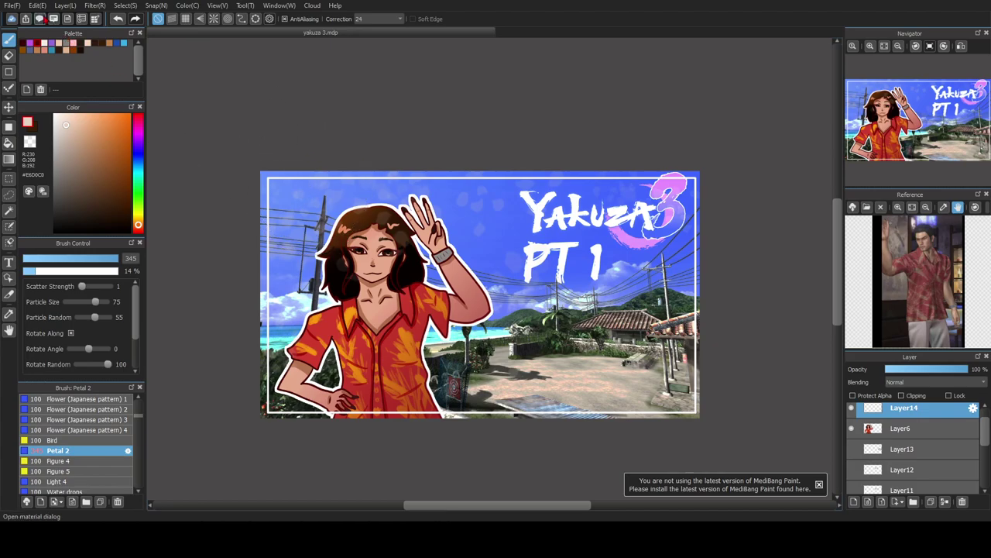
click(7, 5)
- Hide the PT 1 lettering layer and show the PT 2 lettering in its place
scroll(889, 467, up, 1)
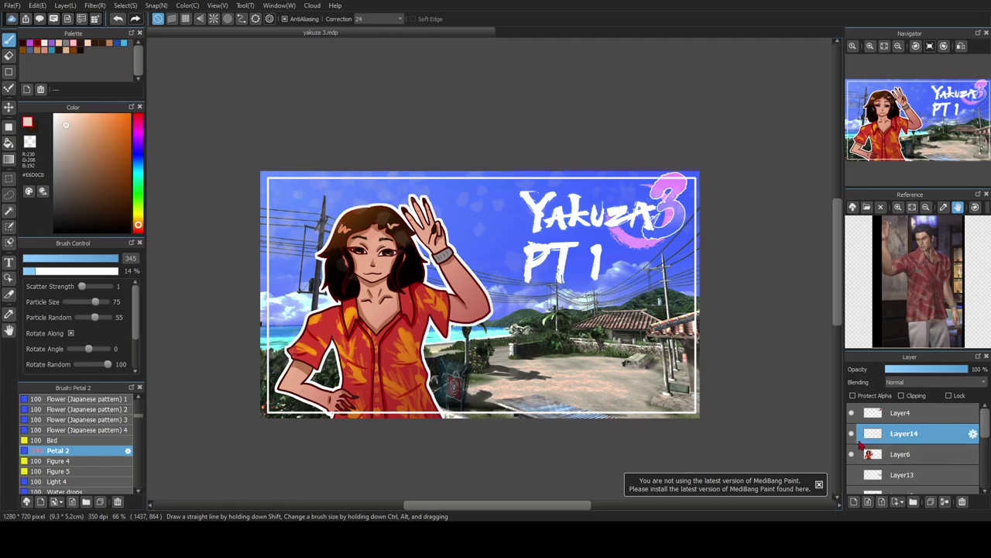
click(852, 434)
click(852, 434)
scroll(895, 482, down, 4)
scroll(896, 482, down, 1)
click(852, 461)
click(852, 441)
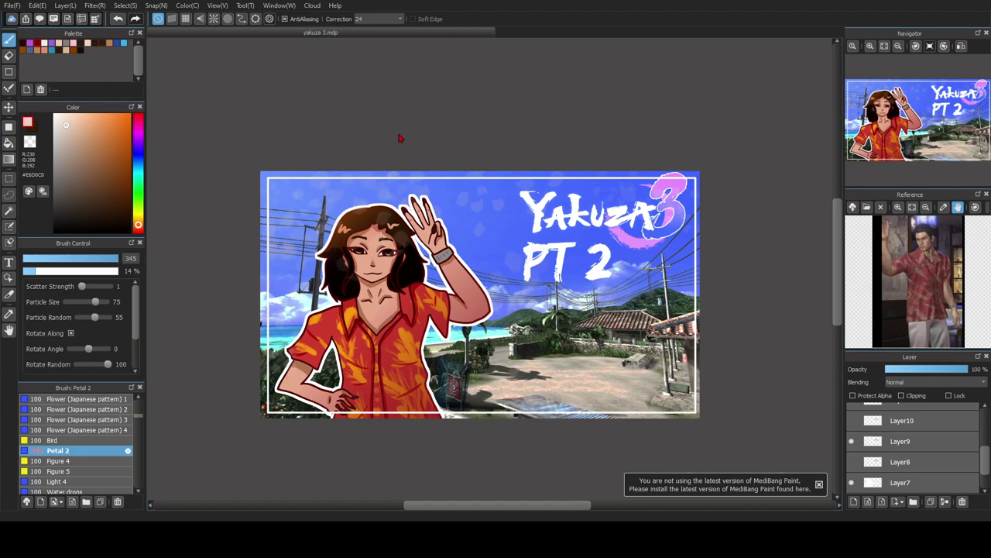
- Replace the PT 2 lettering with the PT 3 version, then hide PT 3 and show the PT 4 lettering
click(853, 441)
click(852, 420)
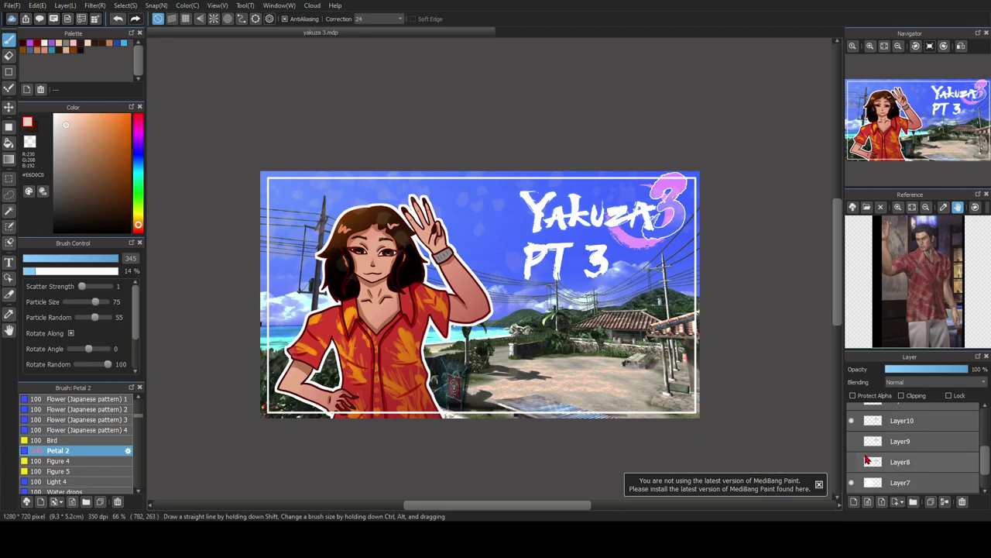
click(851, 431)
scroll(851, 433, up, 1)
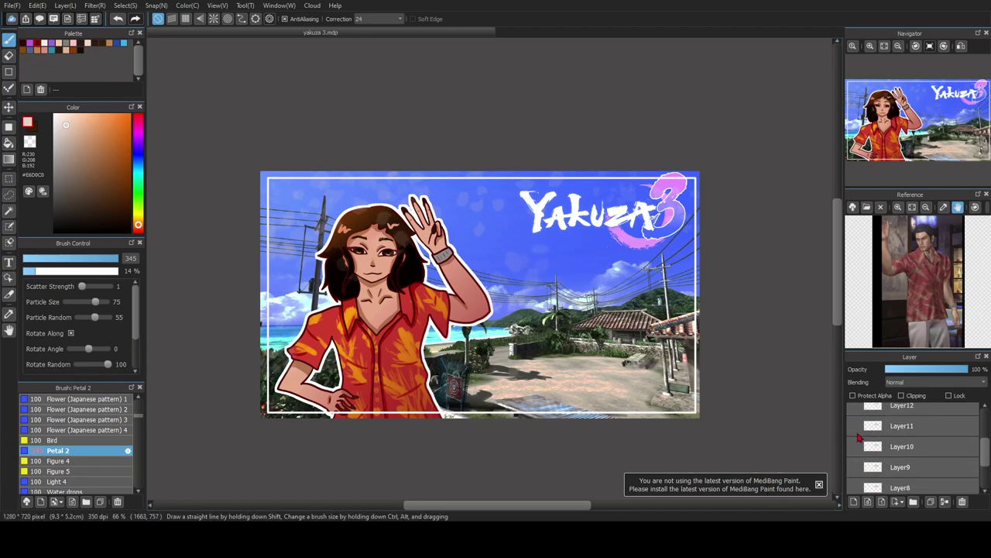
click(852, 431)
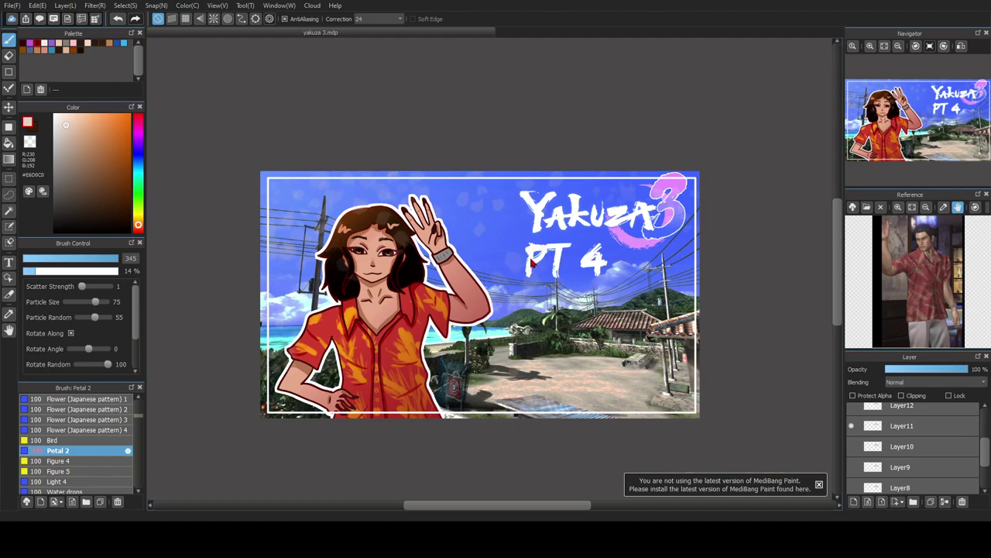
- Hide the PT 4 lettering and show the PT 5 and FIN lettering layers, keeping the character layer visible
scroll(903, 458, up, 2)
click(851, 477)
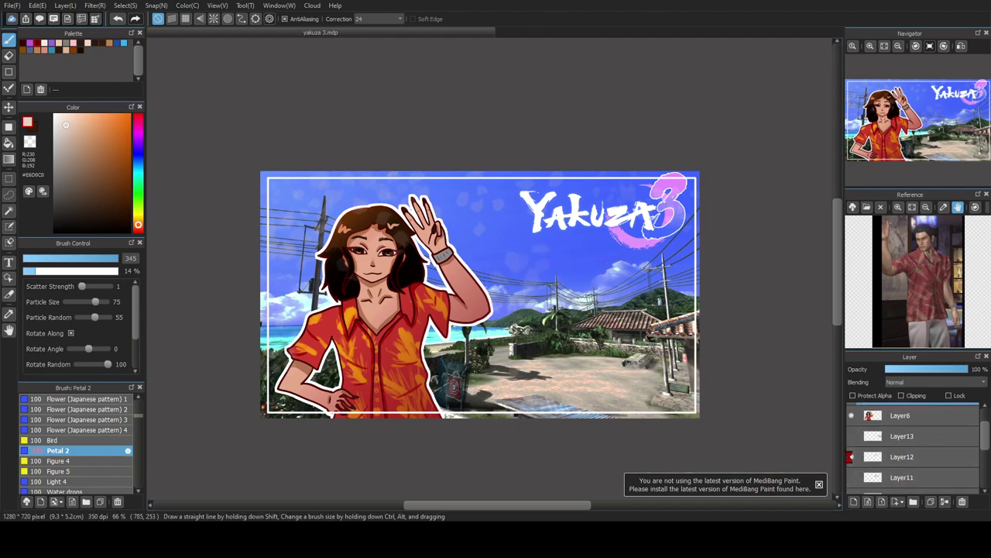
click(851, 457)
click(851, 416)
click(853, 436)
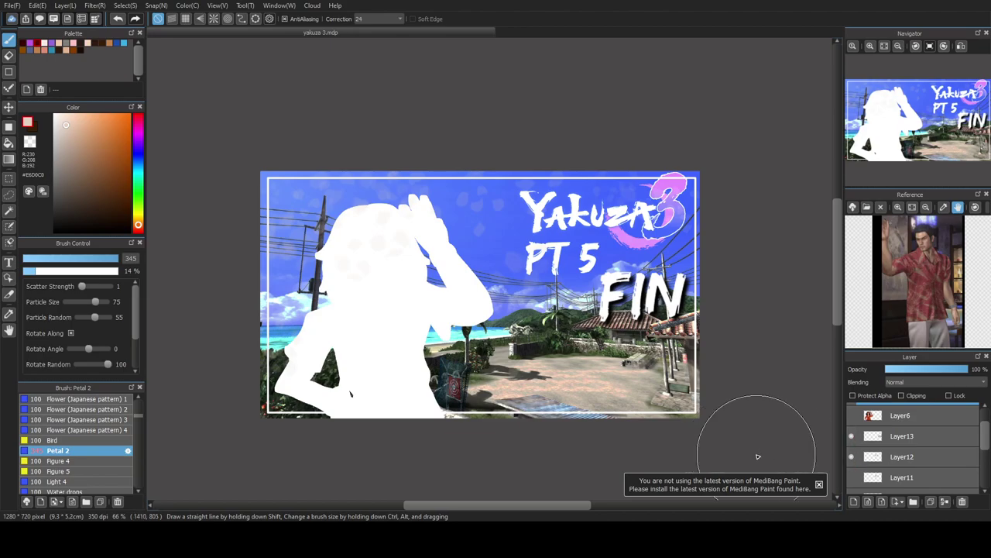
click(852, 418)
click(853, 501)
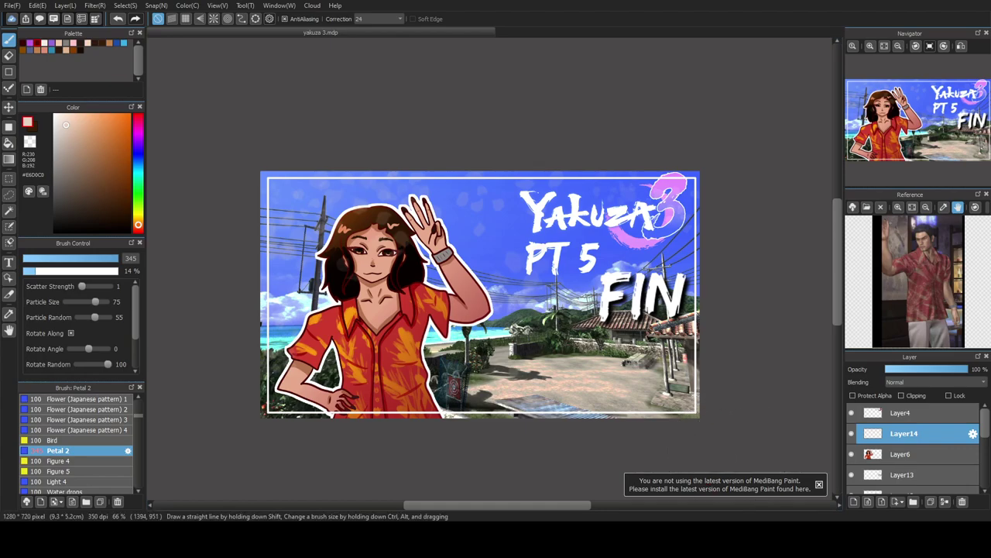
drag(908, 2, 577, 2)
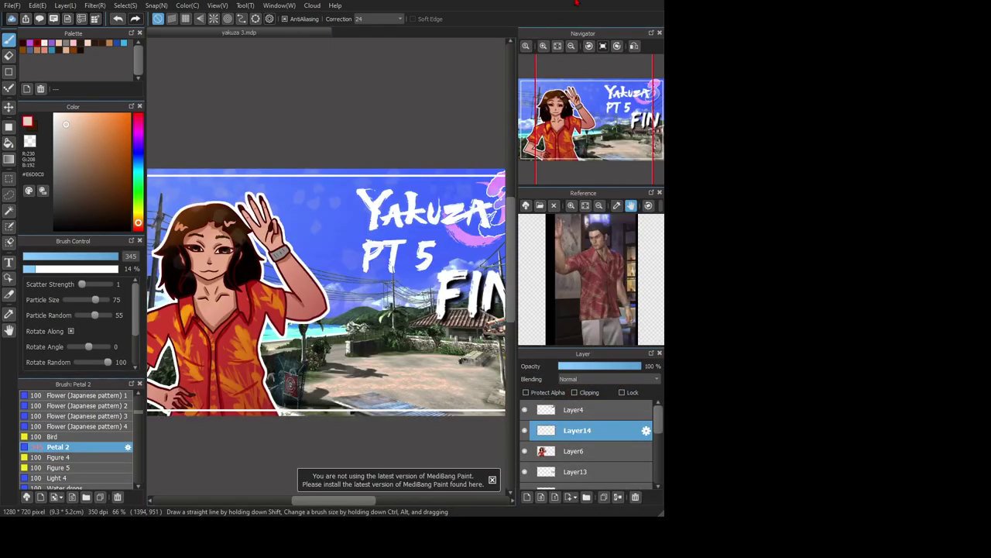
key(super+Up)
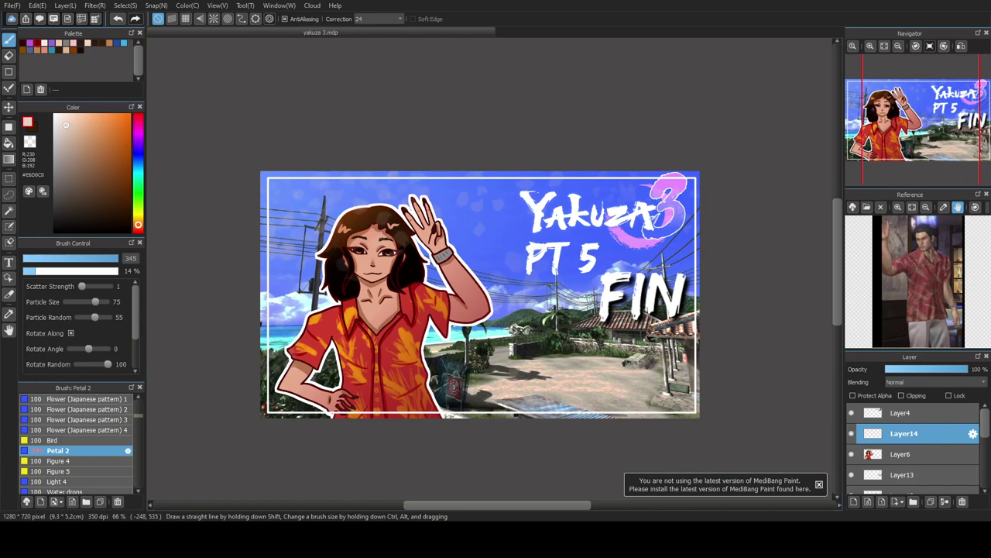
key(Tab)
key(Tab)
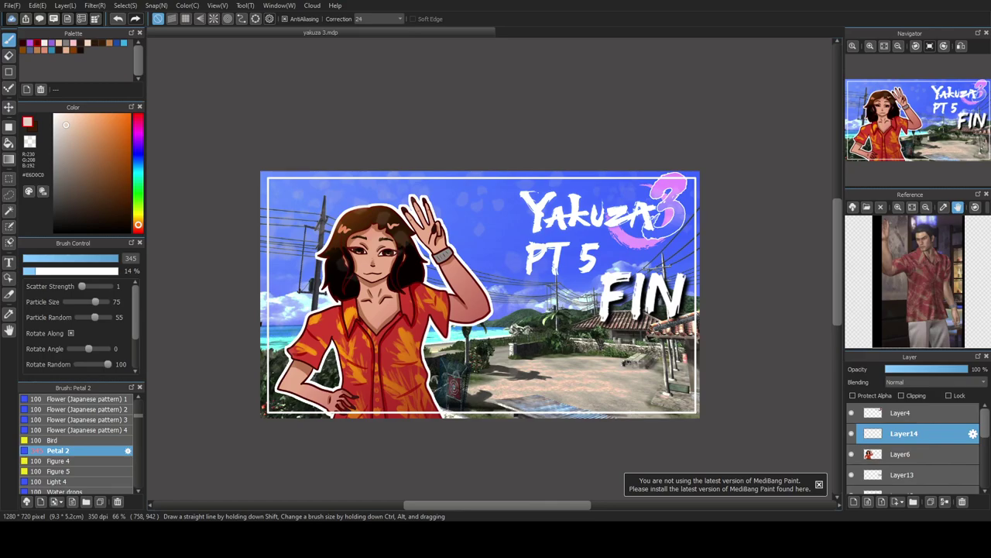